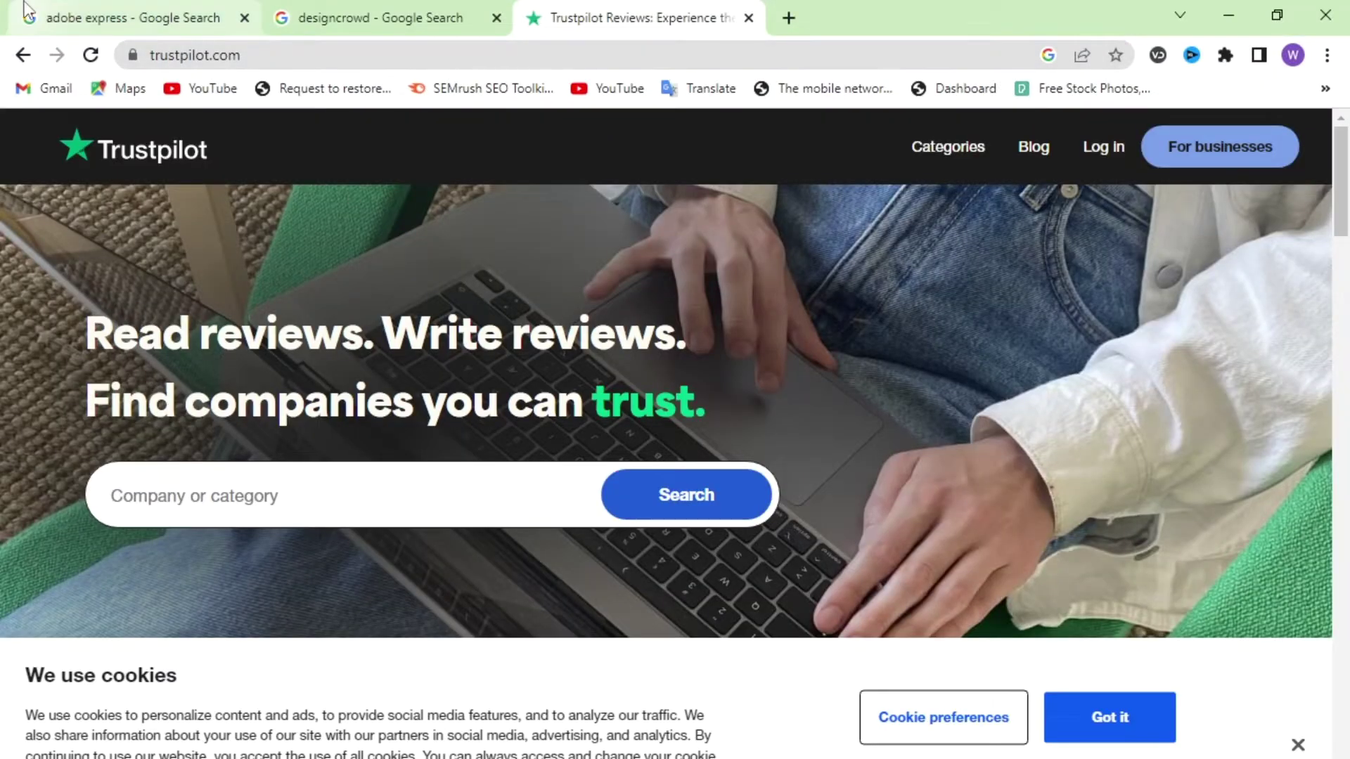
Switch back to the 'adobe express - Google Search' tab.
click(25, 4)
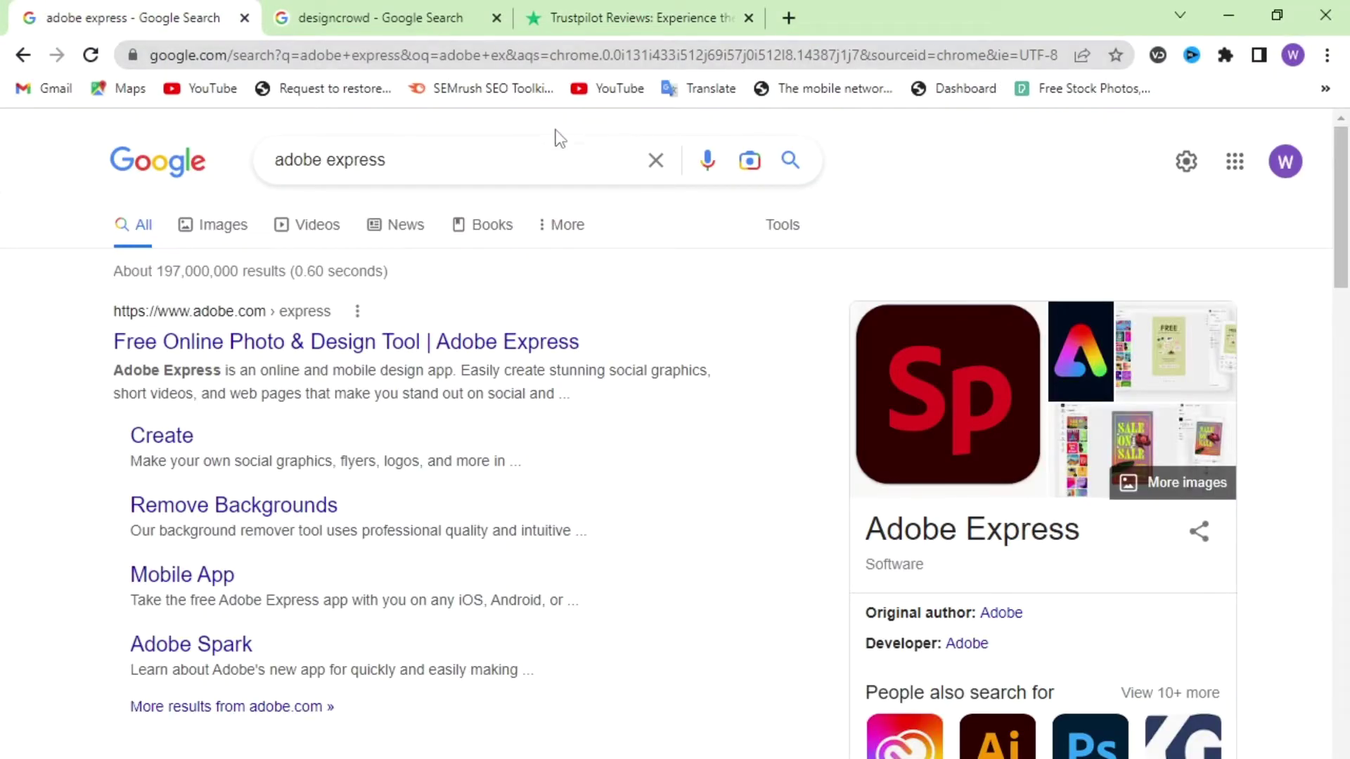
Open 'Free Online Photo & Design Tool | Adobe Express' from the adobe express results.
triple_click(428, 159)
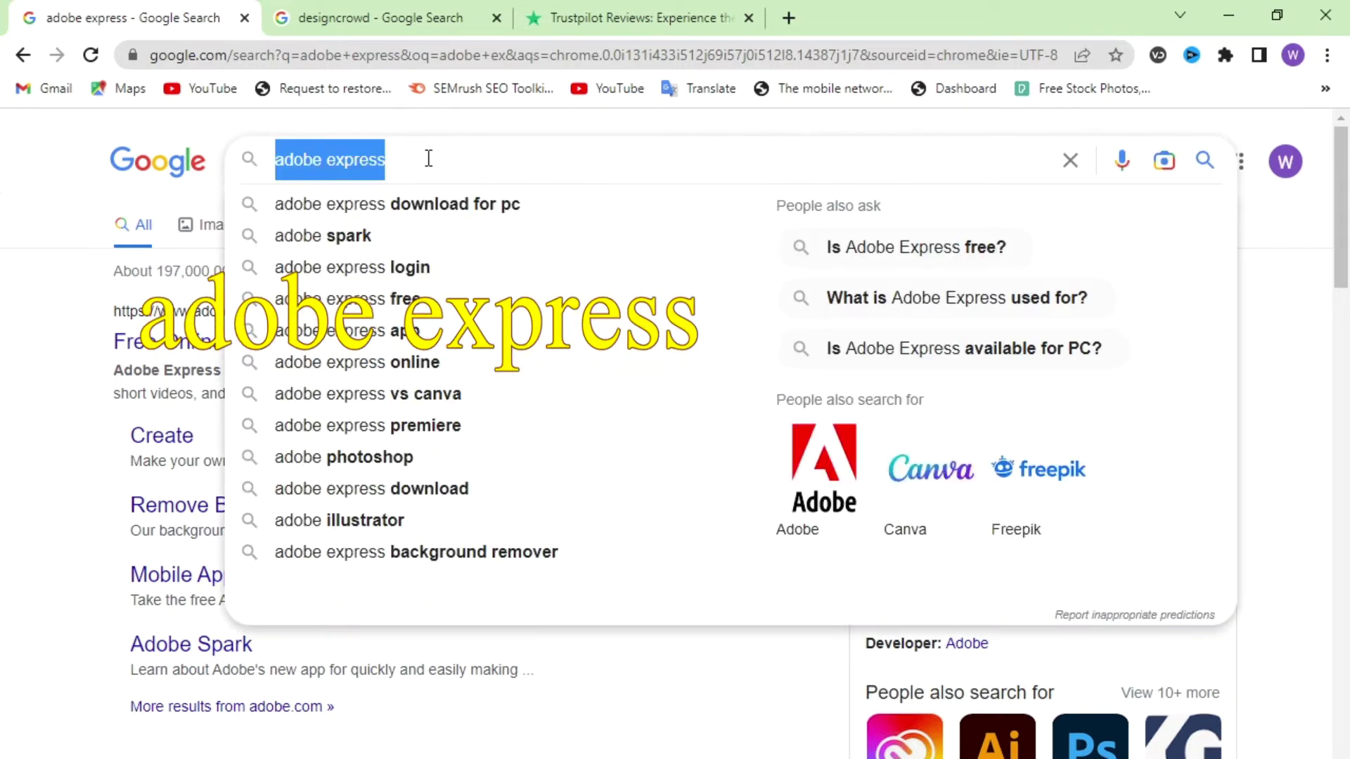
click(429, 159)
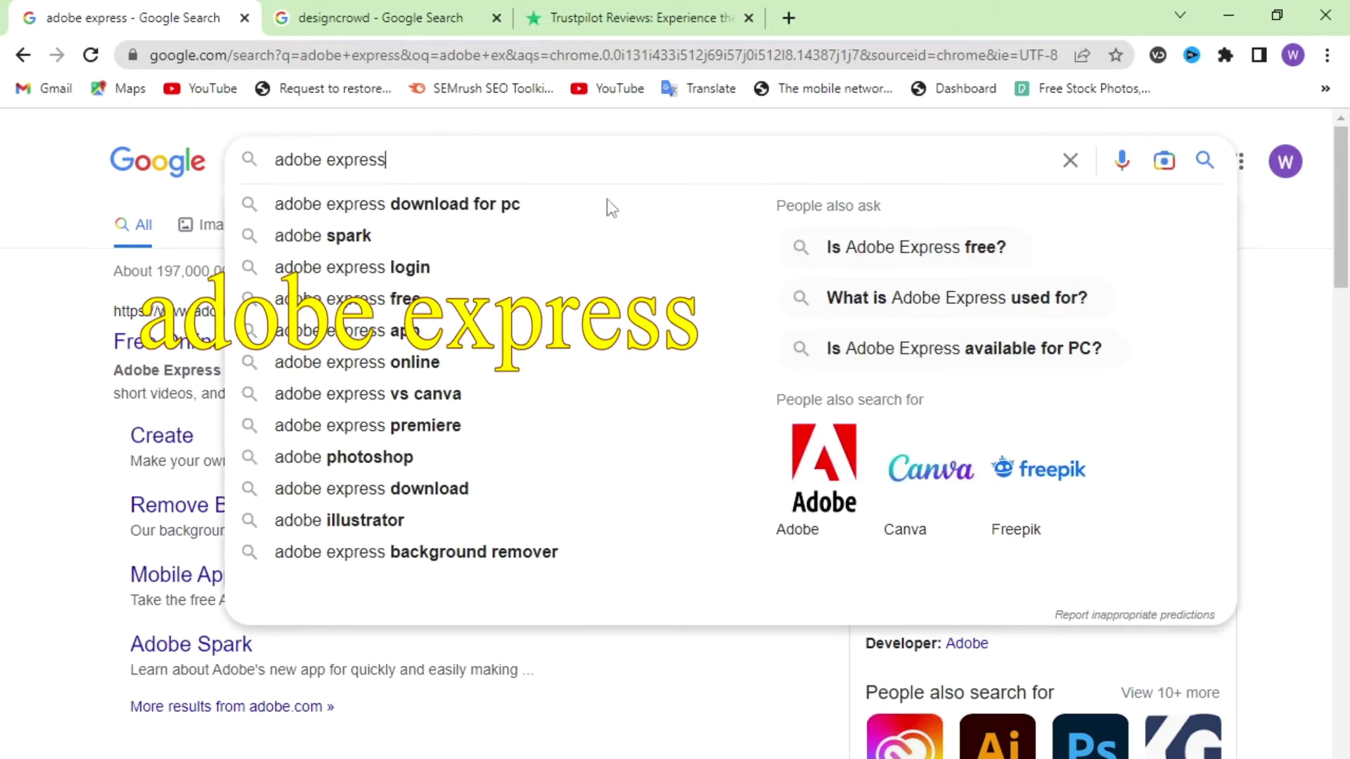
click(1297, 350)
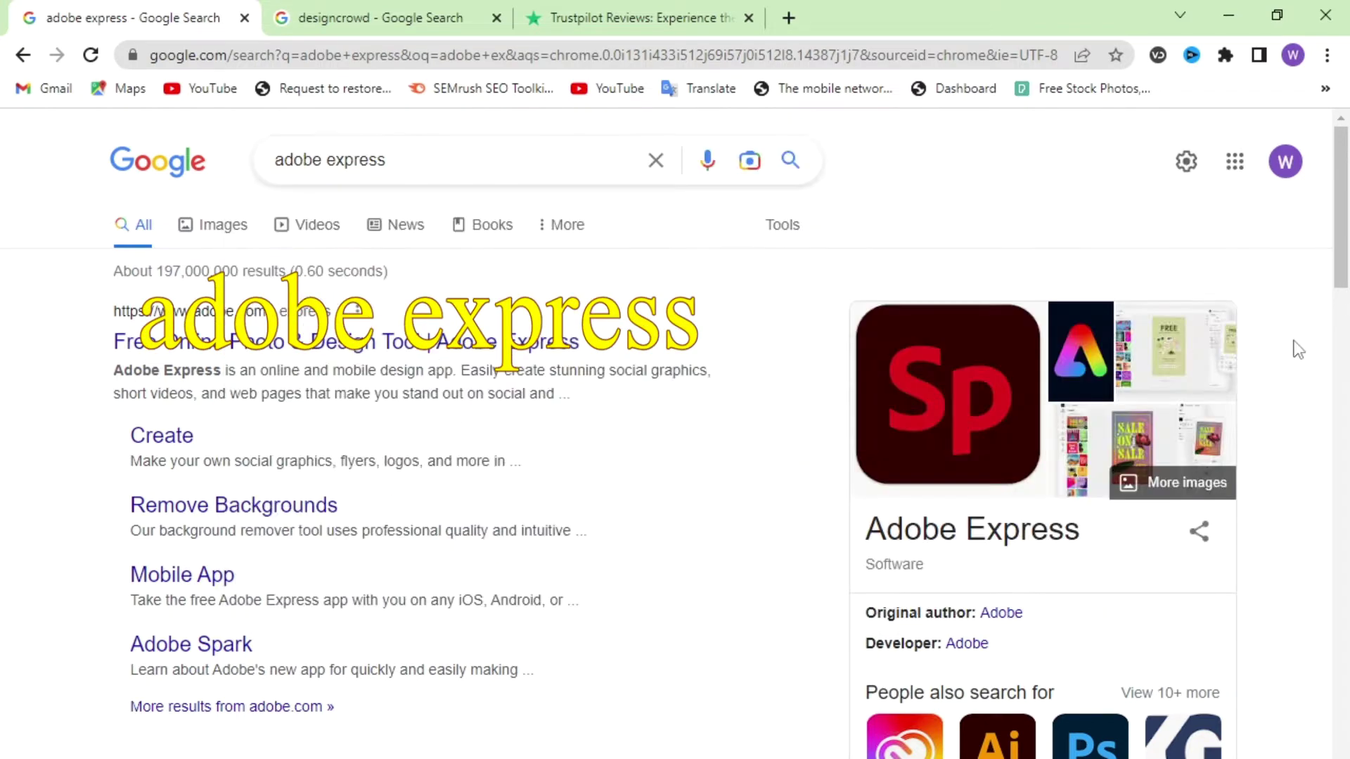
click(318, 350)
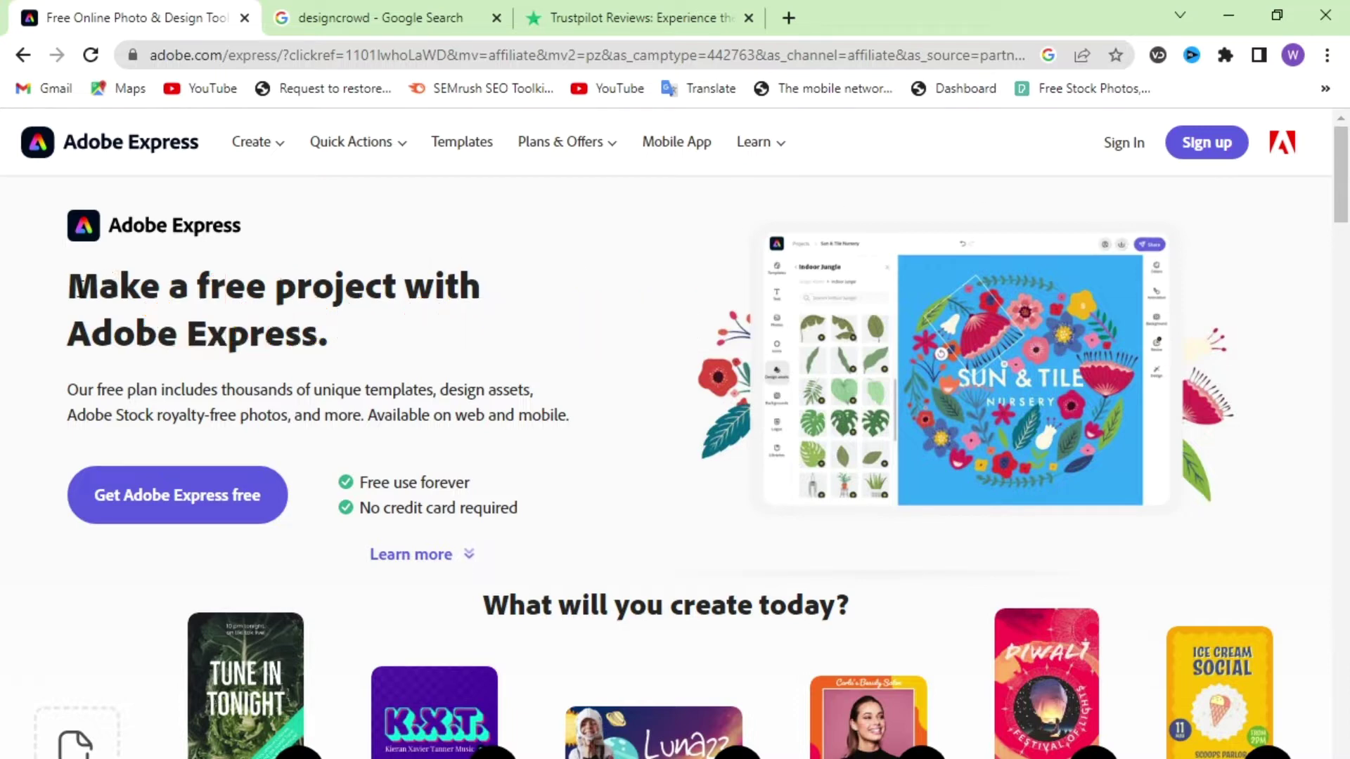
Browse the Adobe Express landing page's template, bootcamp and feature sections, ending at the top.
triple_click(266, 338)
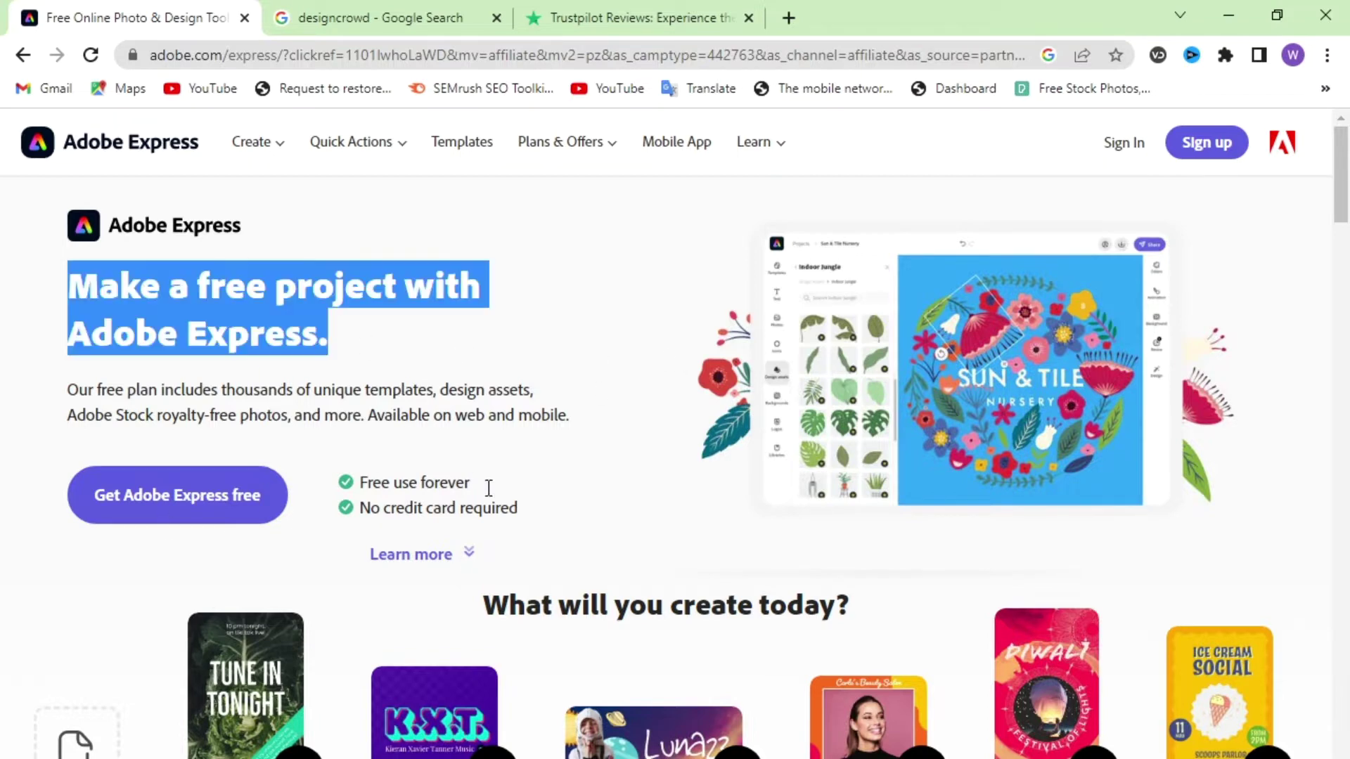
click(592, 441)
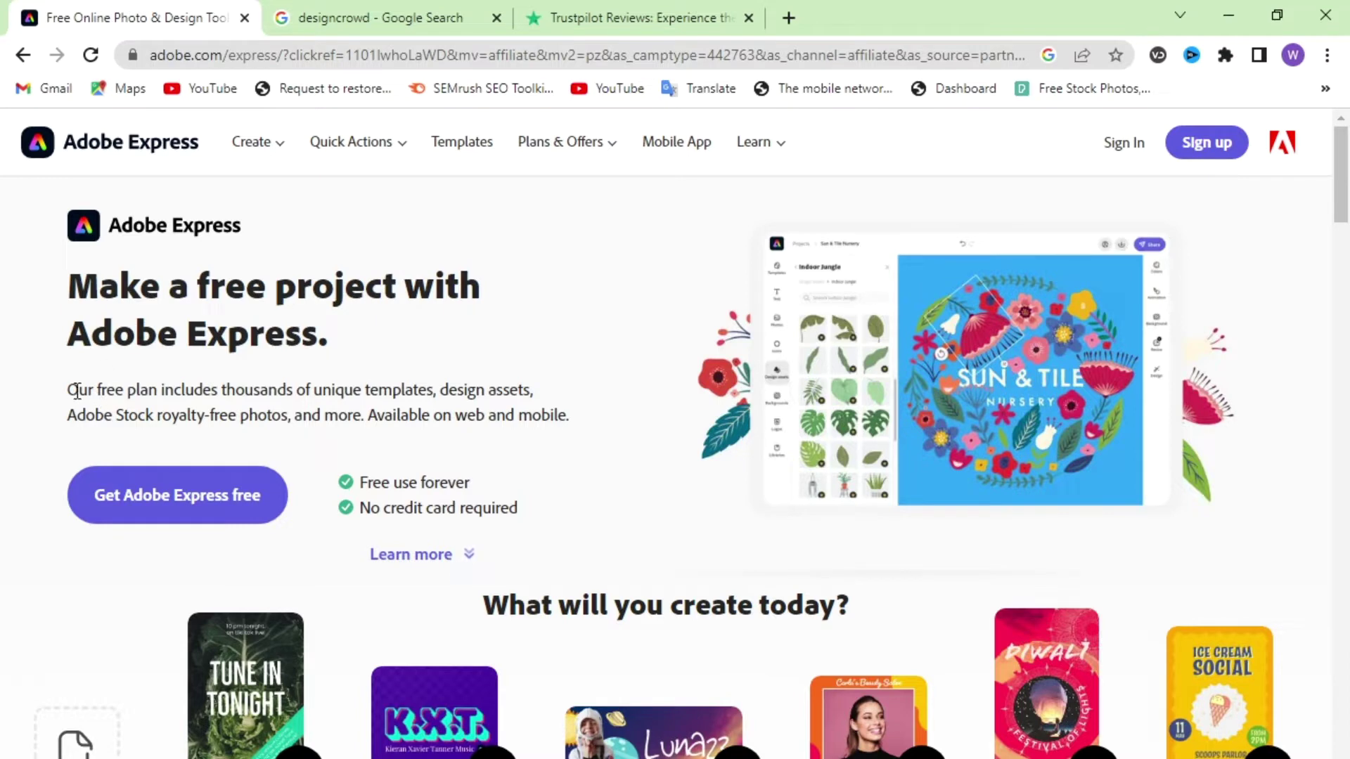
drag(585, 371, 582, 387)
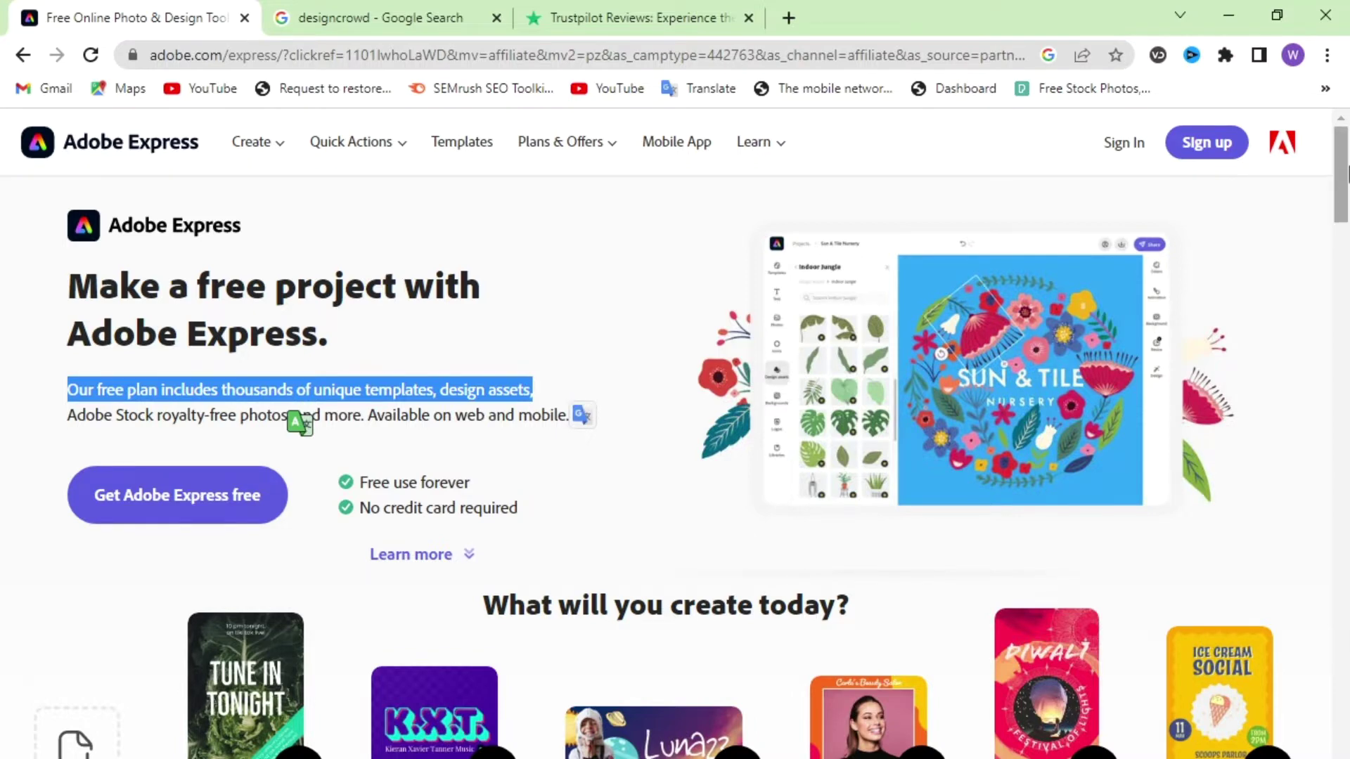
drag(1341, 172, 1340, 232)
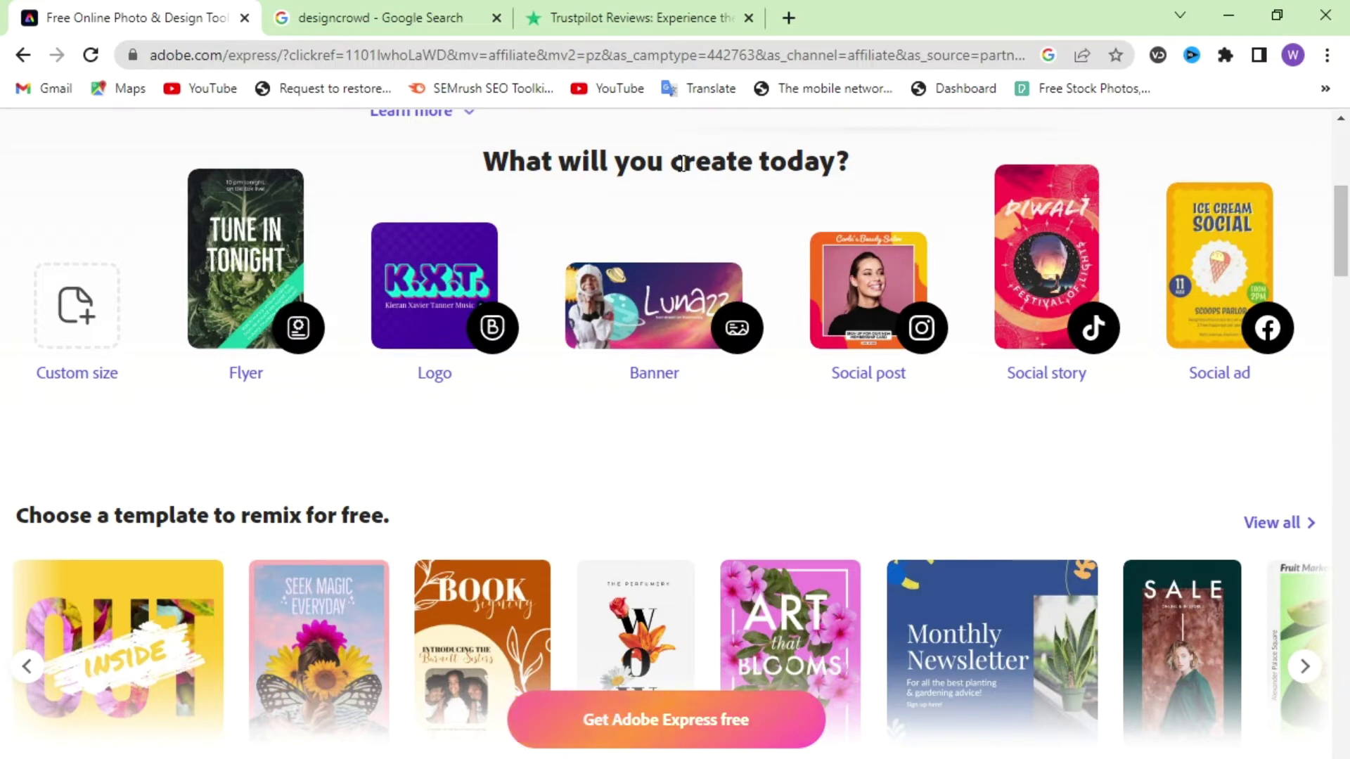
drag(681, 162, 891, 171)
click(759, 191)
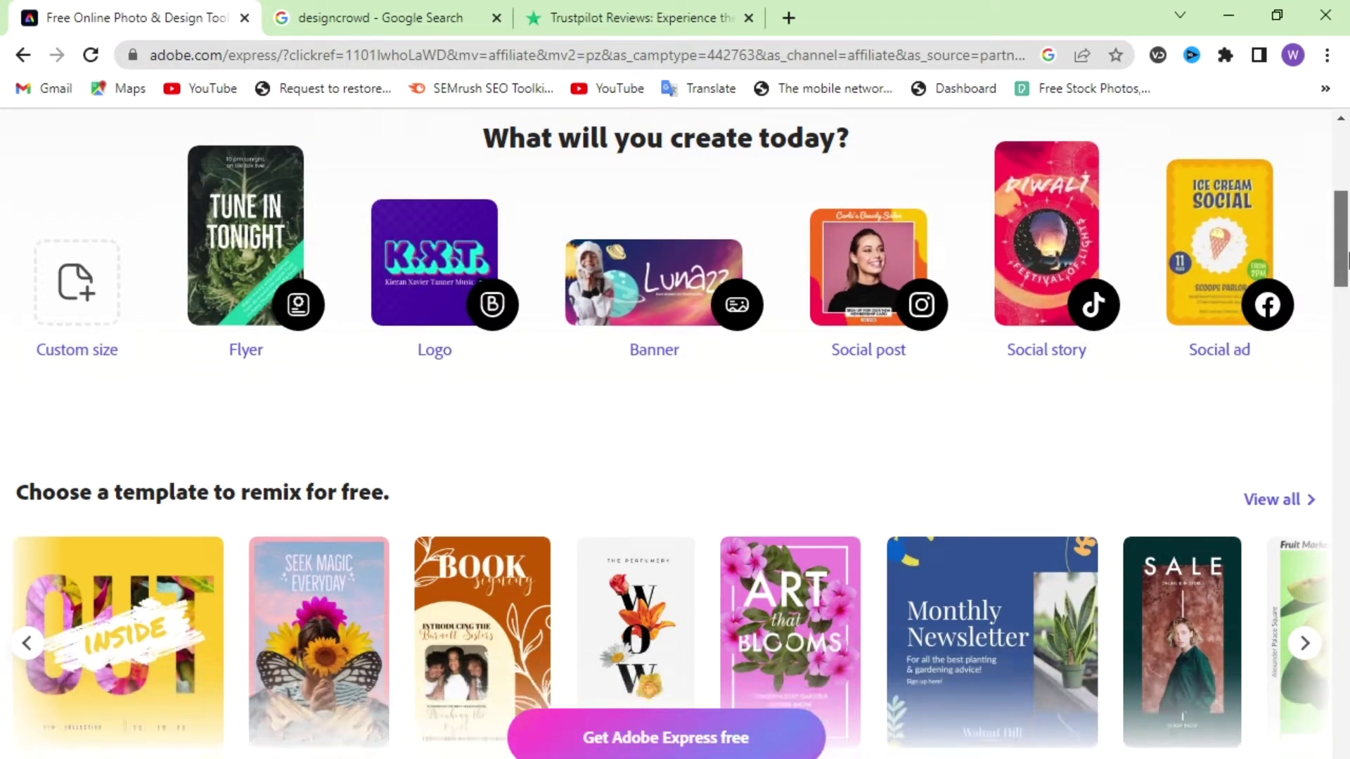
drag(1341, 258, 1347, 297)
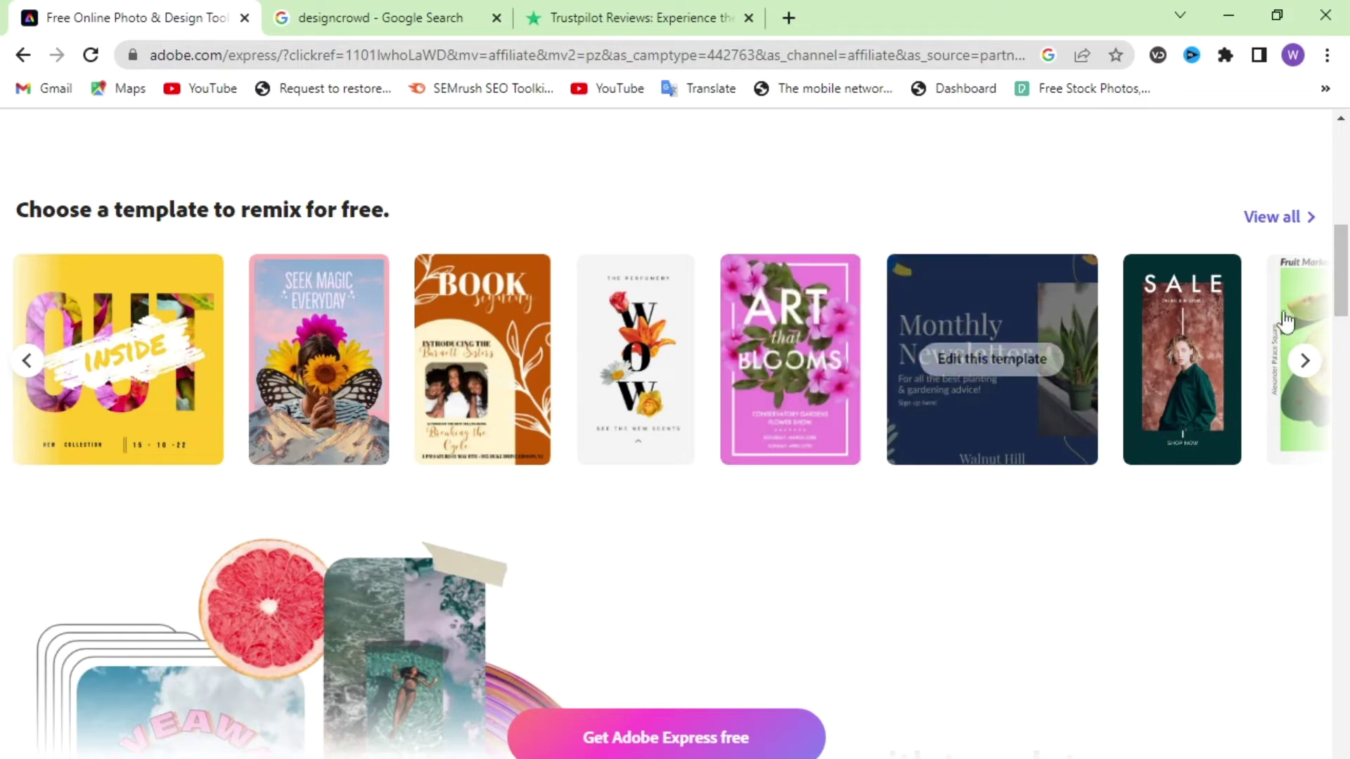
drag(1341, 295, 1346, 379)
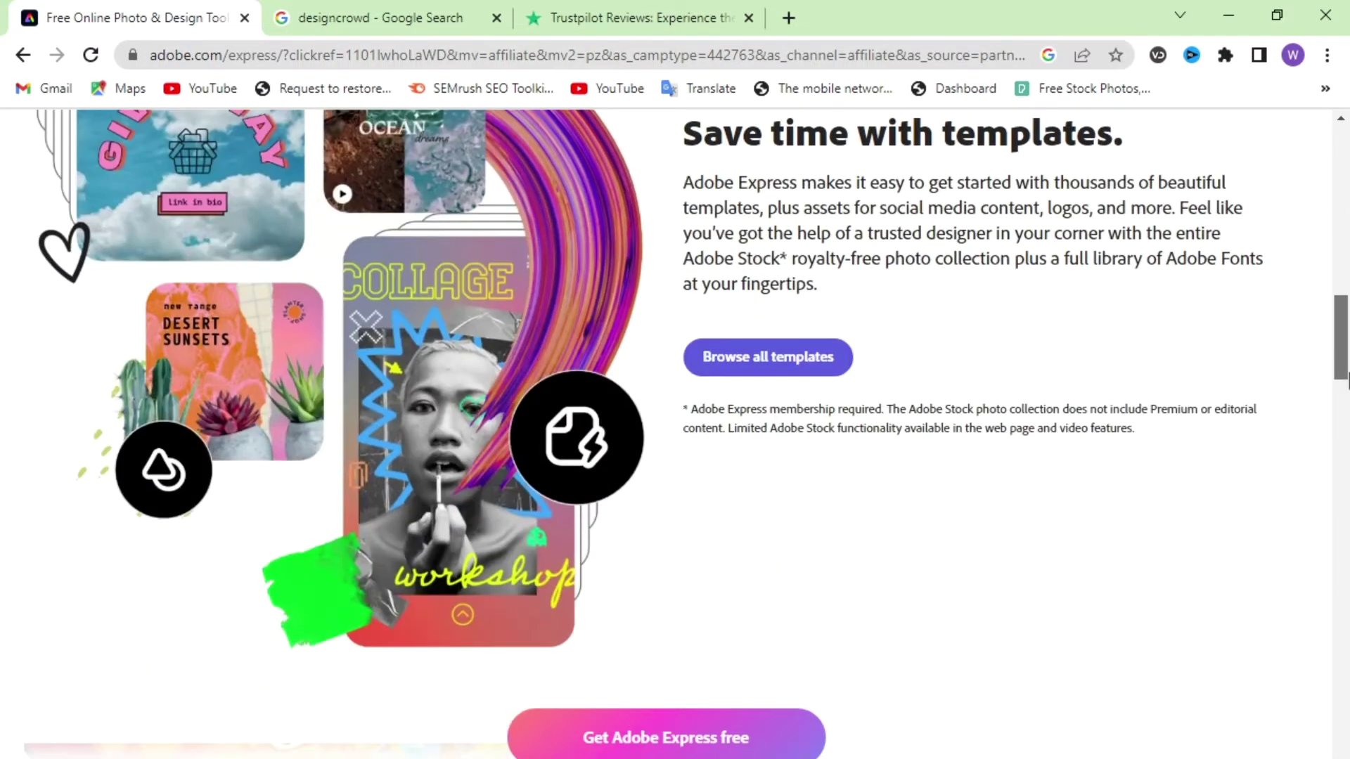
mouse_move(1347, 380)
mouse_down()
mouse_move(1256, 460)
mouse_move(1280, 482)
mouse_move(1253, 579)
mouse_move(1347, 301)
mouse_move(1341, 148)
mouse_up()
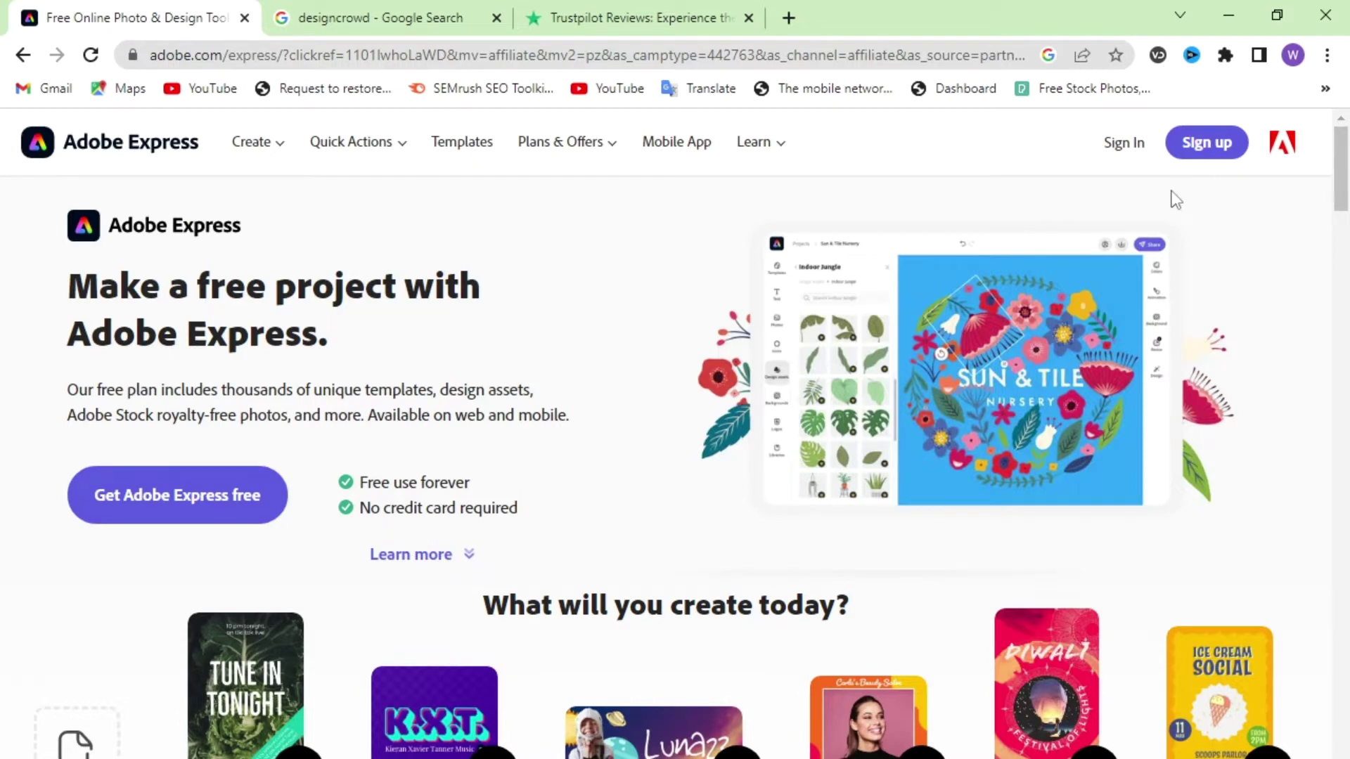
Sign up for Adobe Express by continuing with the existing Google account.
click(1202, 156)
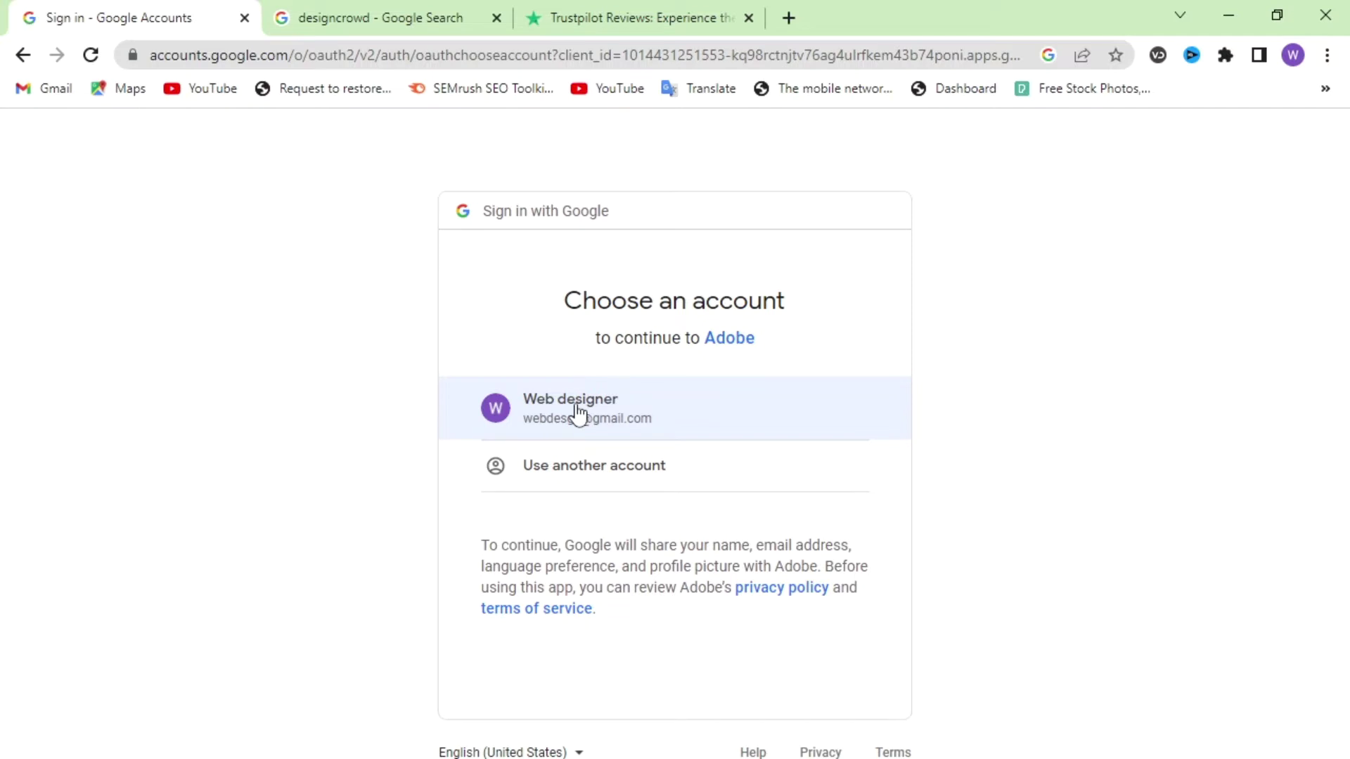
click(576, 410)
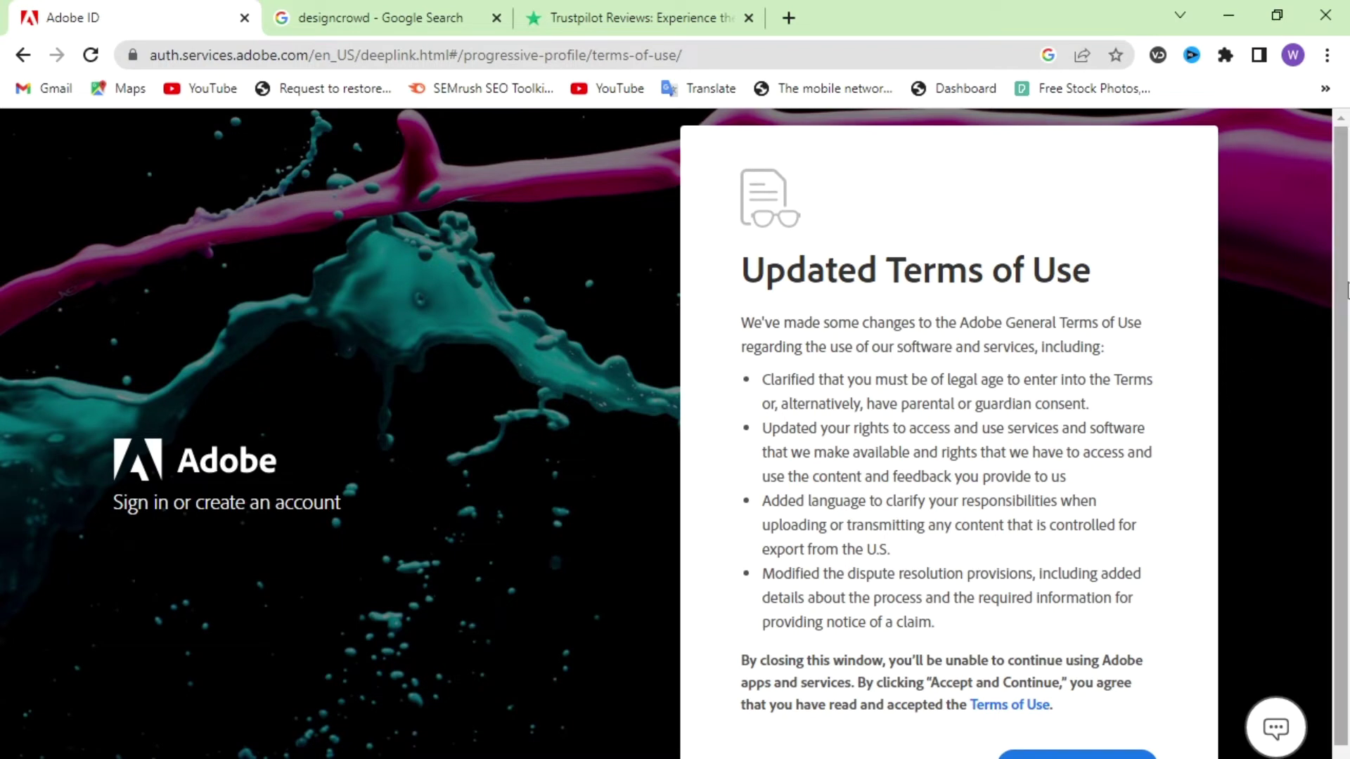
Scroll through and accept Adobe's Updated Terms of Use.
scroll(1297, 318, down, 1)
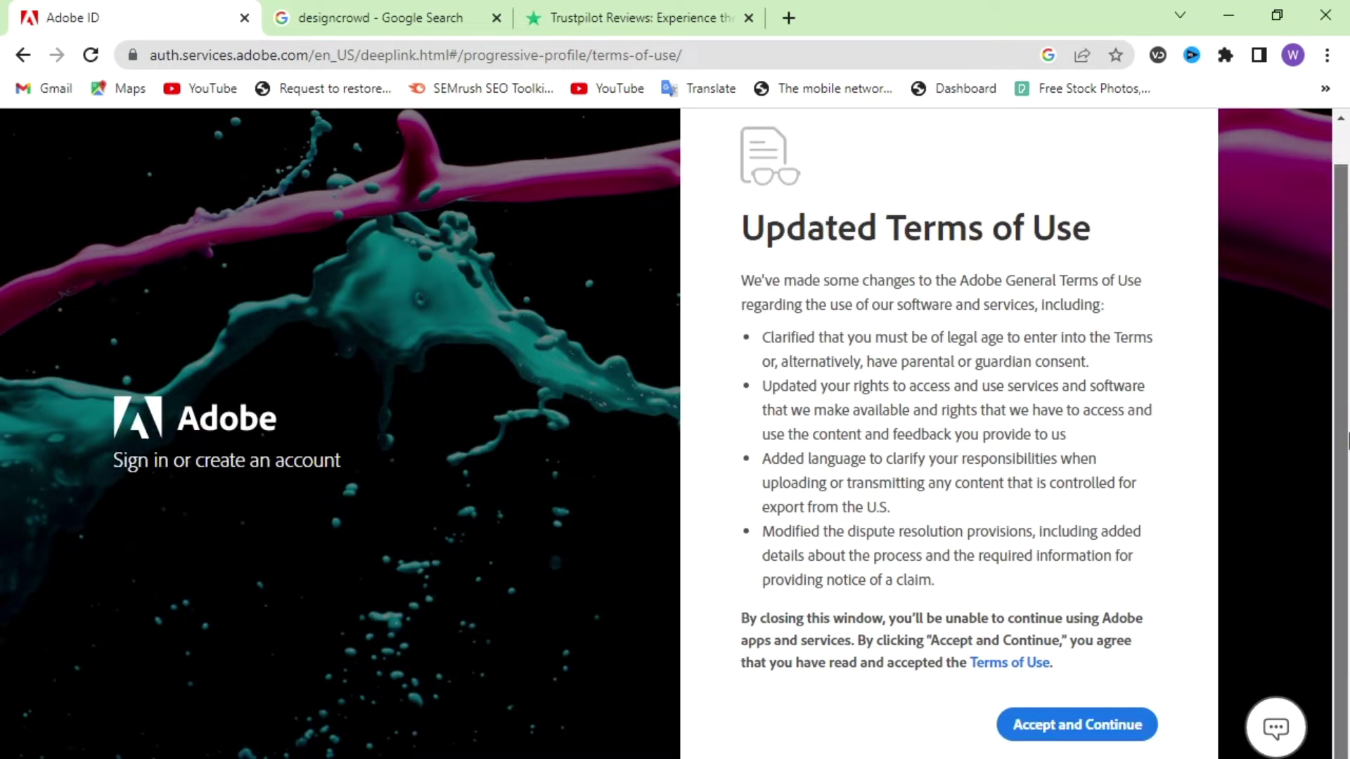
click(1086, 726)
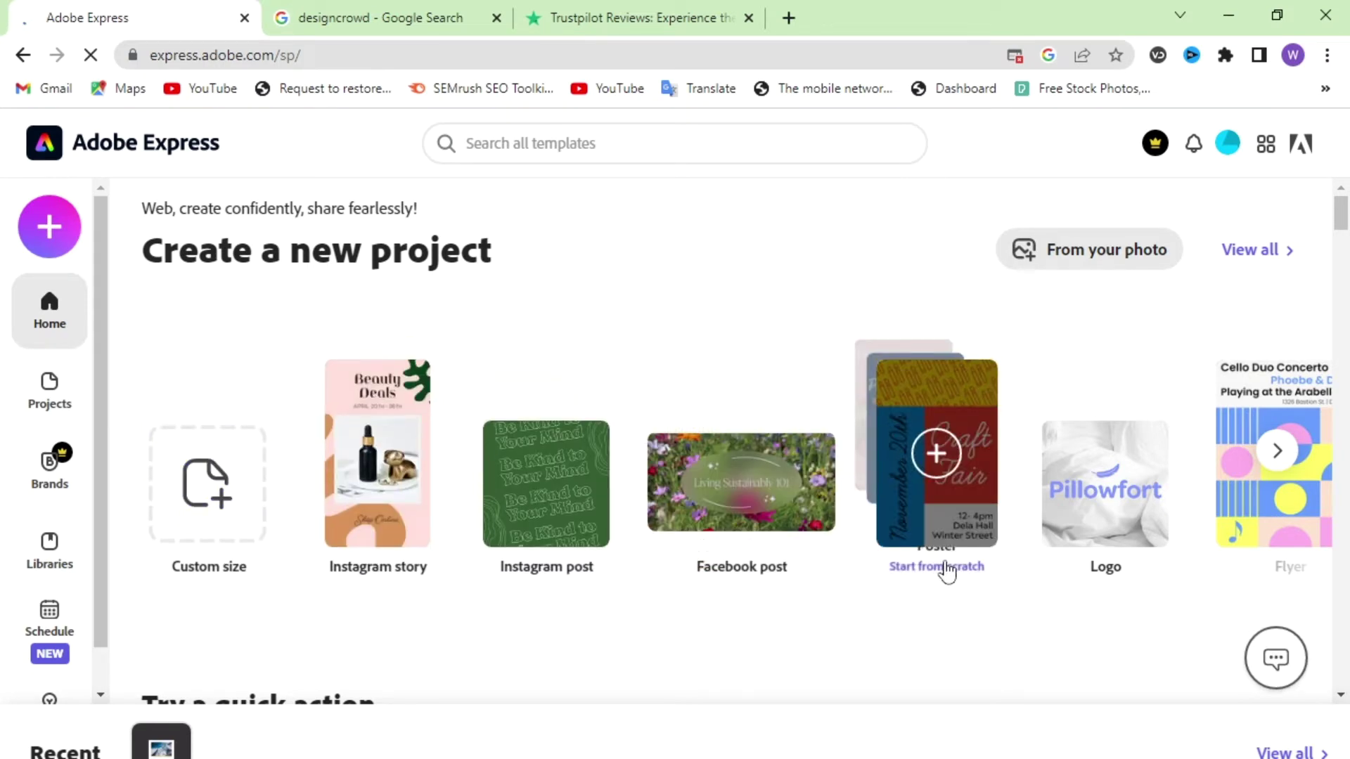
Page the new-project carousel through to Invitation and scroll the home page.
click(1277, 452)
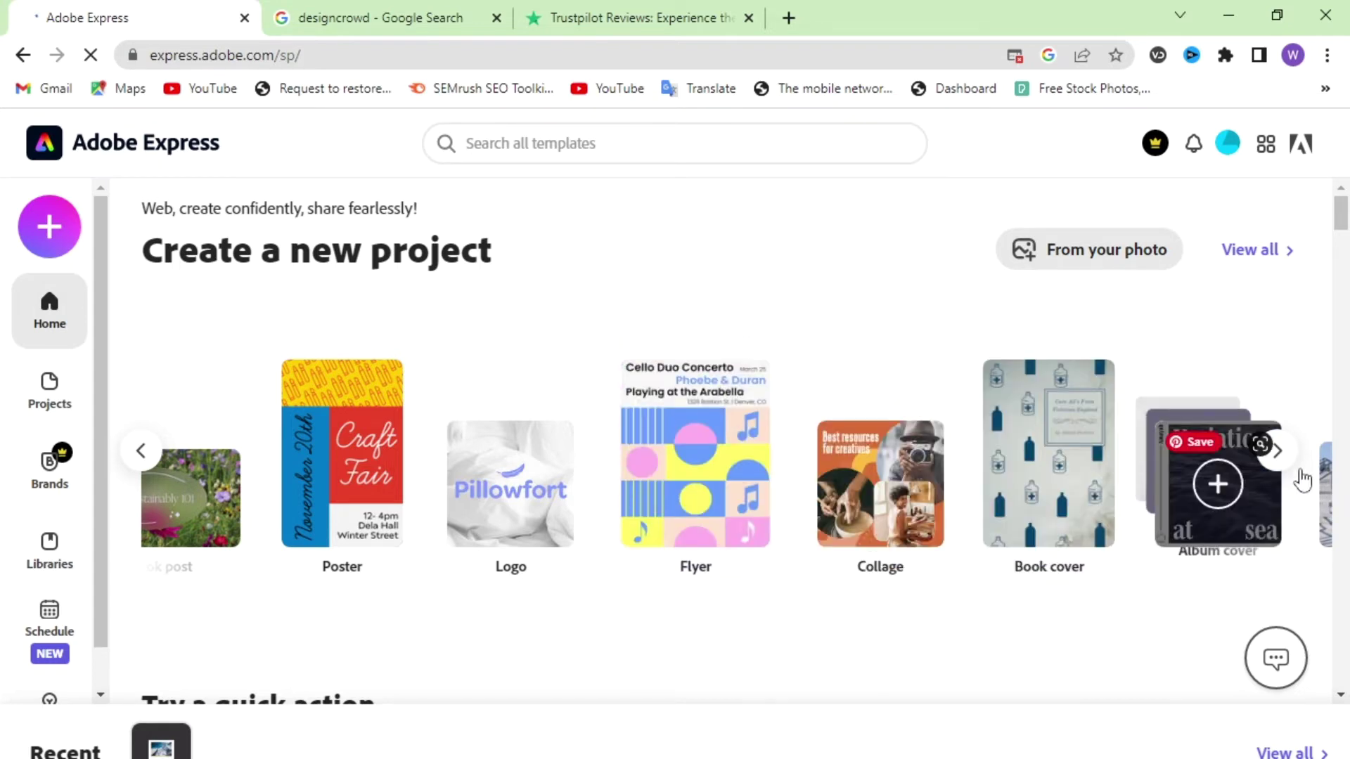
click(1278, 452)
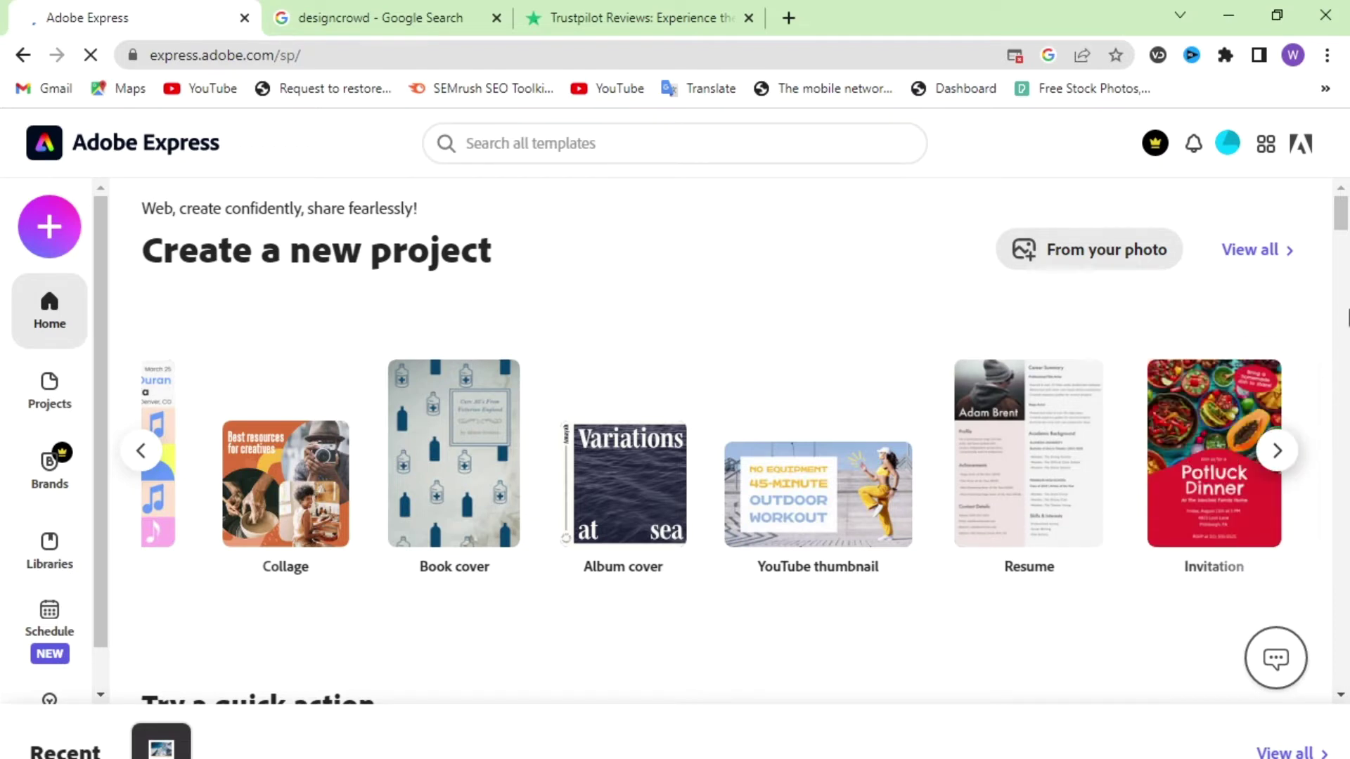
scroll(1342, 239, down, 1)
scroll(1342, 246, down, 3)
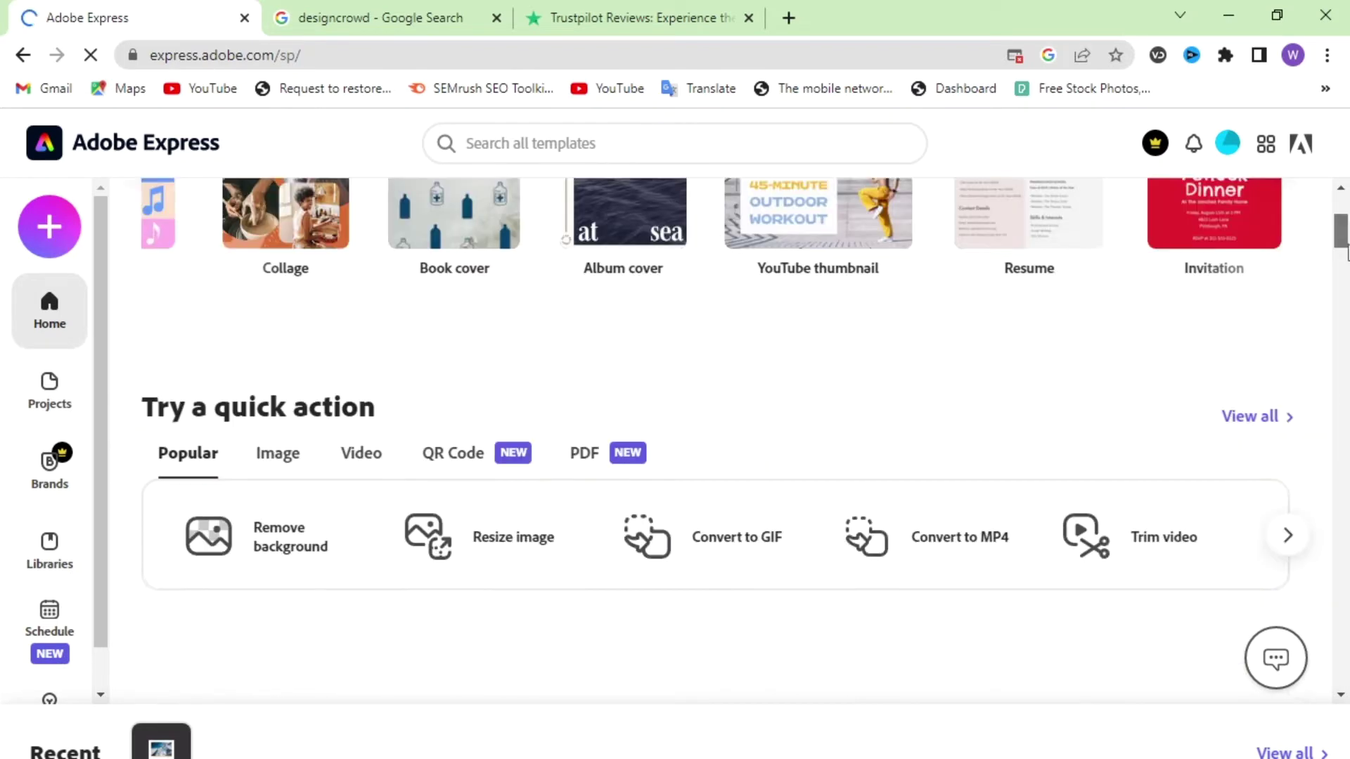
scroll(1343, 253, down, 3)
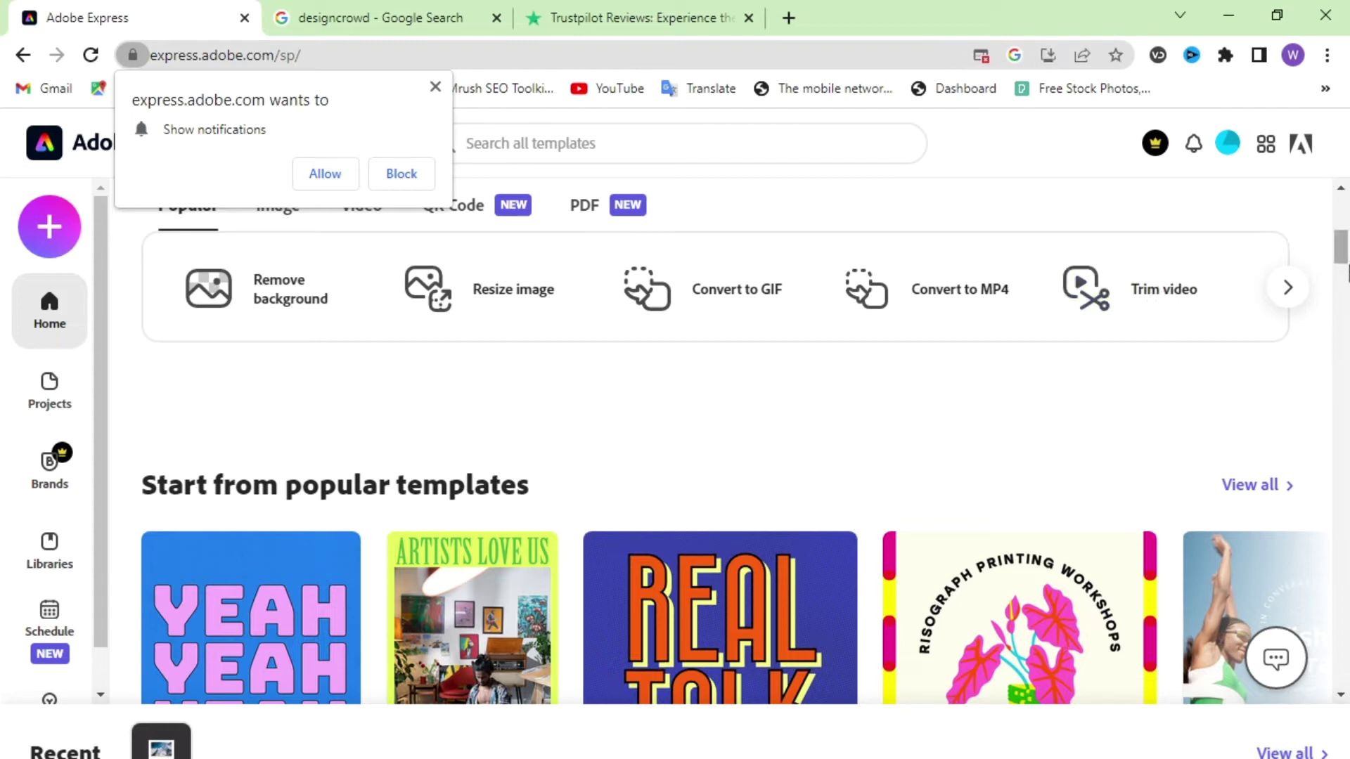
drag(1345, 242, 1344, 266)
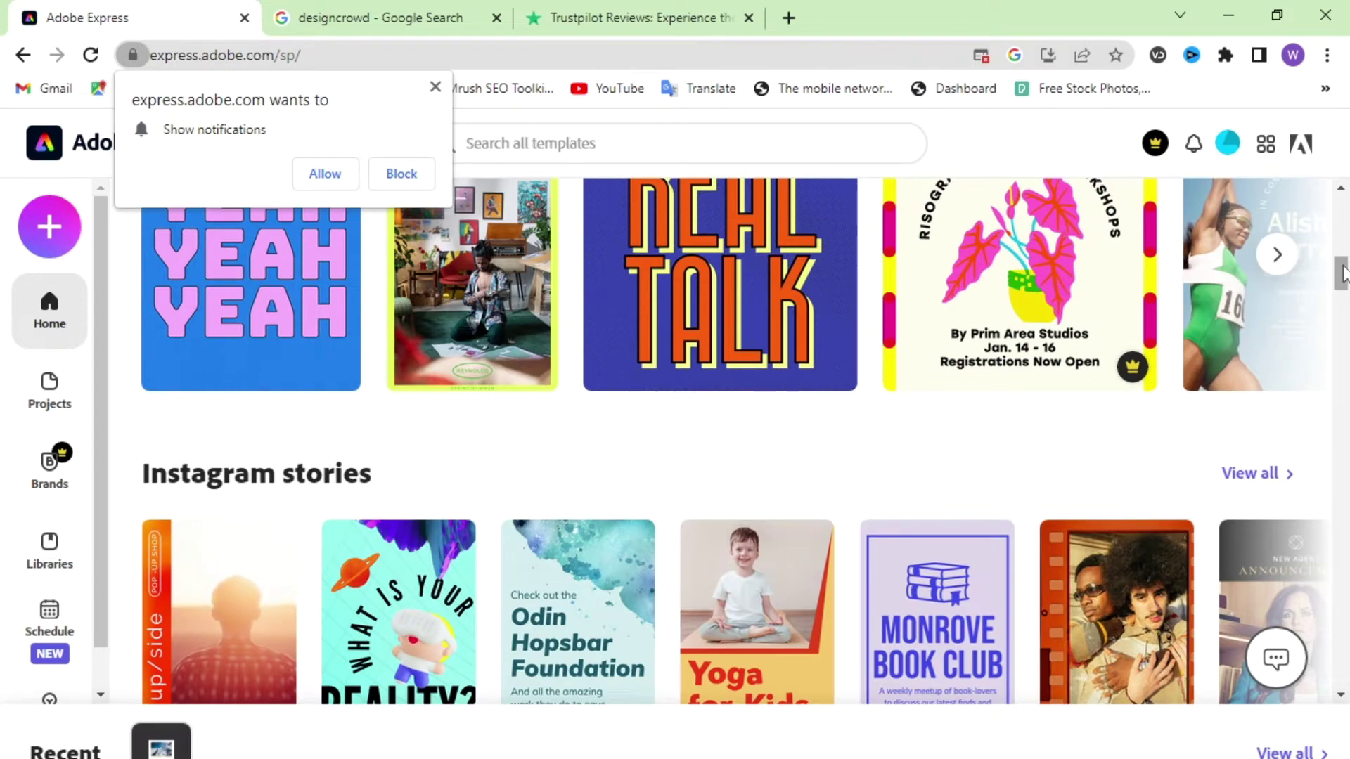
scroll(1344, 274, up, 2)
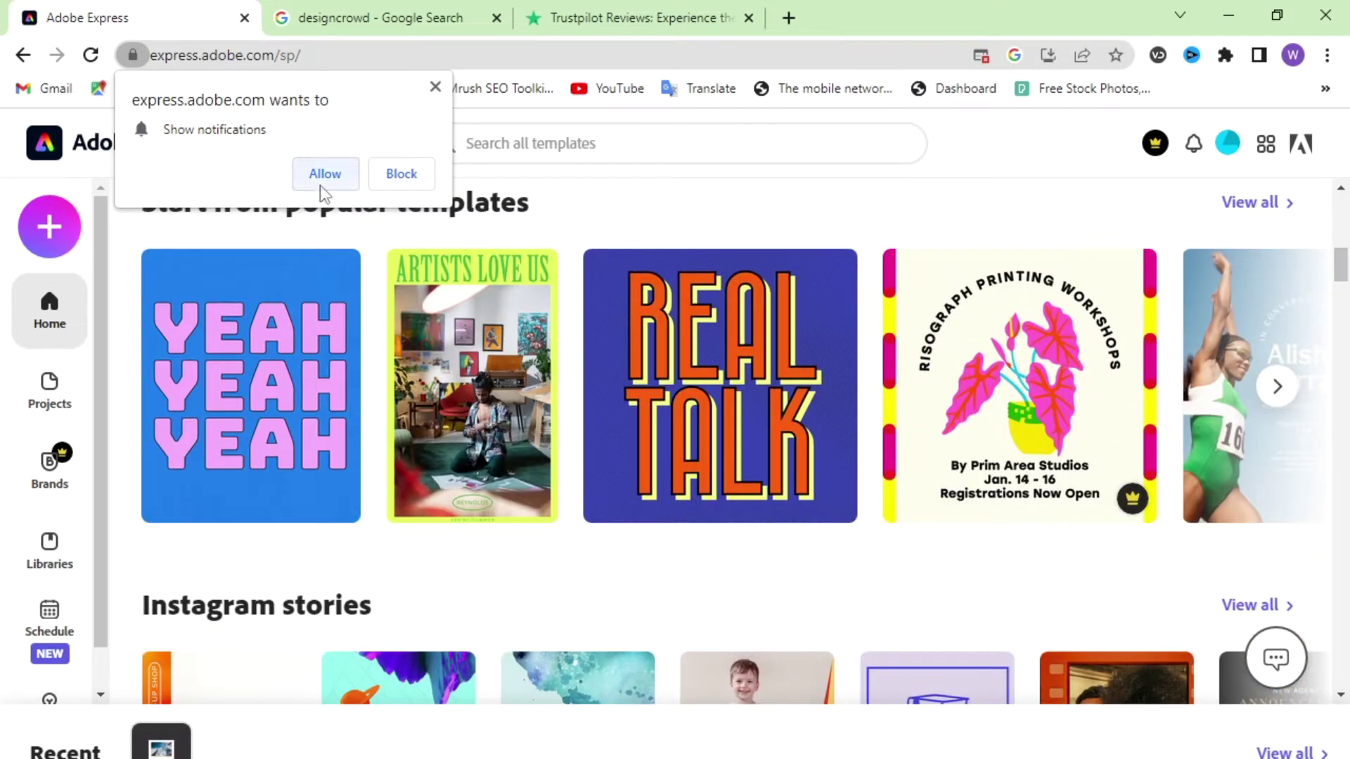
Allow site notifications and return to the top of the home page.
click(339, 184)
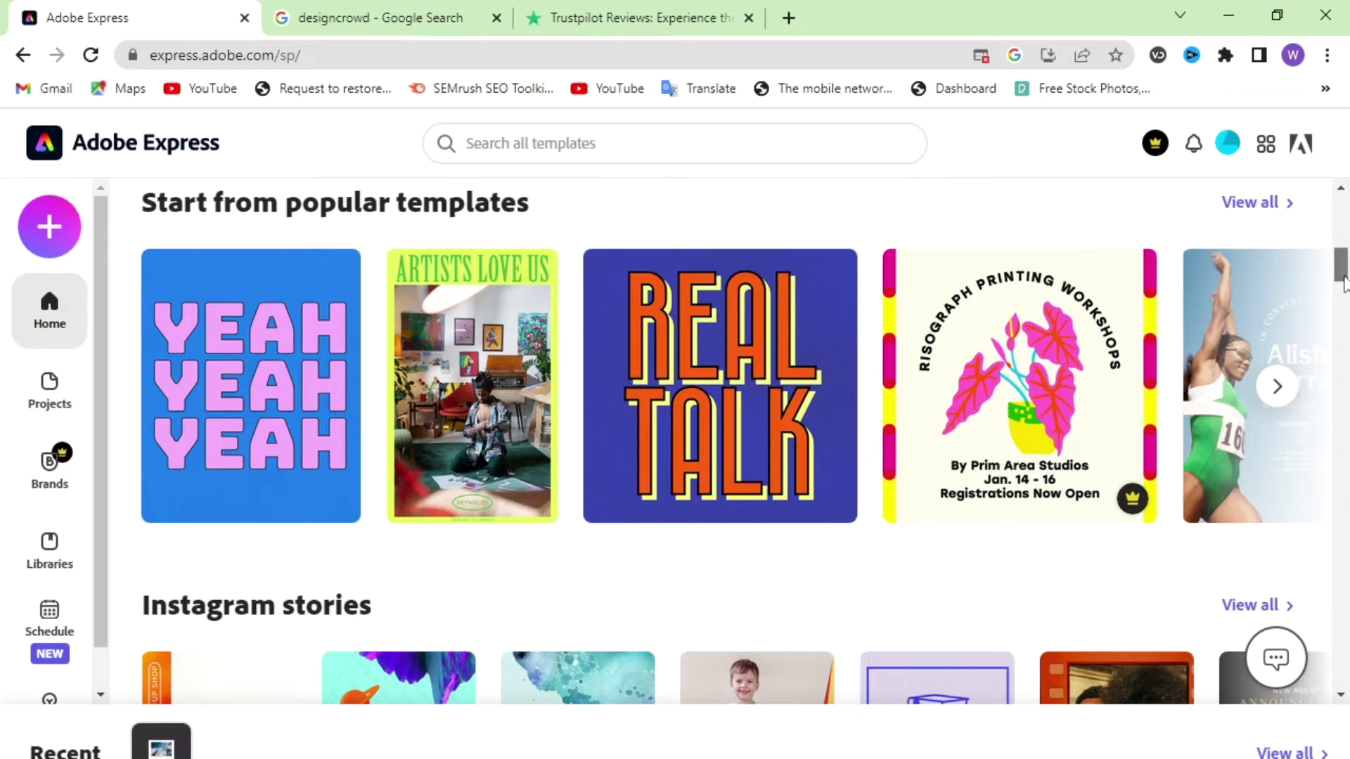
scroll(1344, 280, down, 5)
scroll(1336, 181, up, 5)
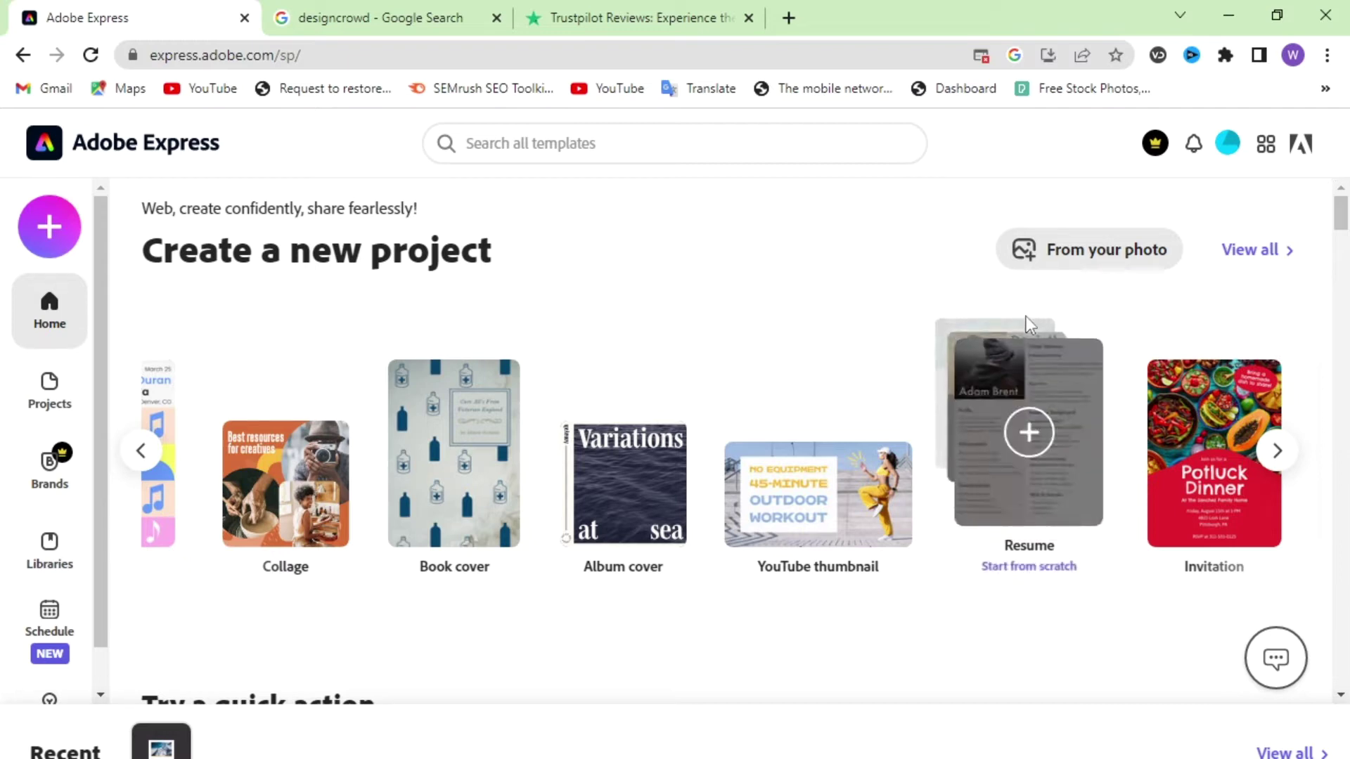
Start a blank YouTube thumbnail project and browse its 1,182 templates by category.
click(808, 495)
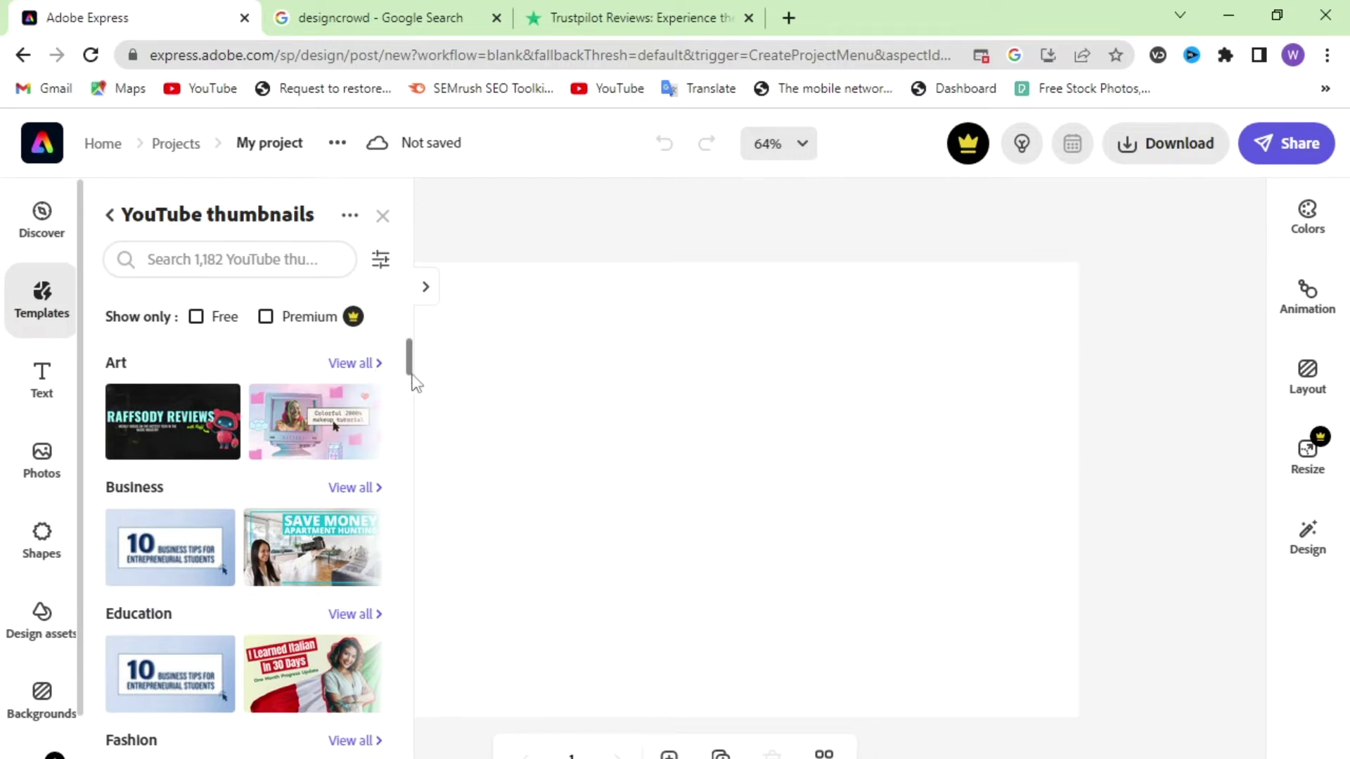
scroll(414, 393, down, 3)
scroll(416, 399, down, 2)
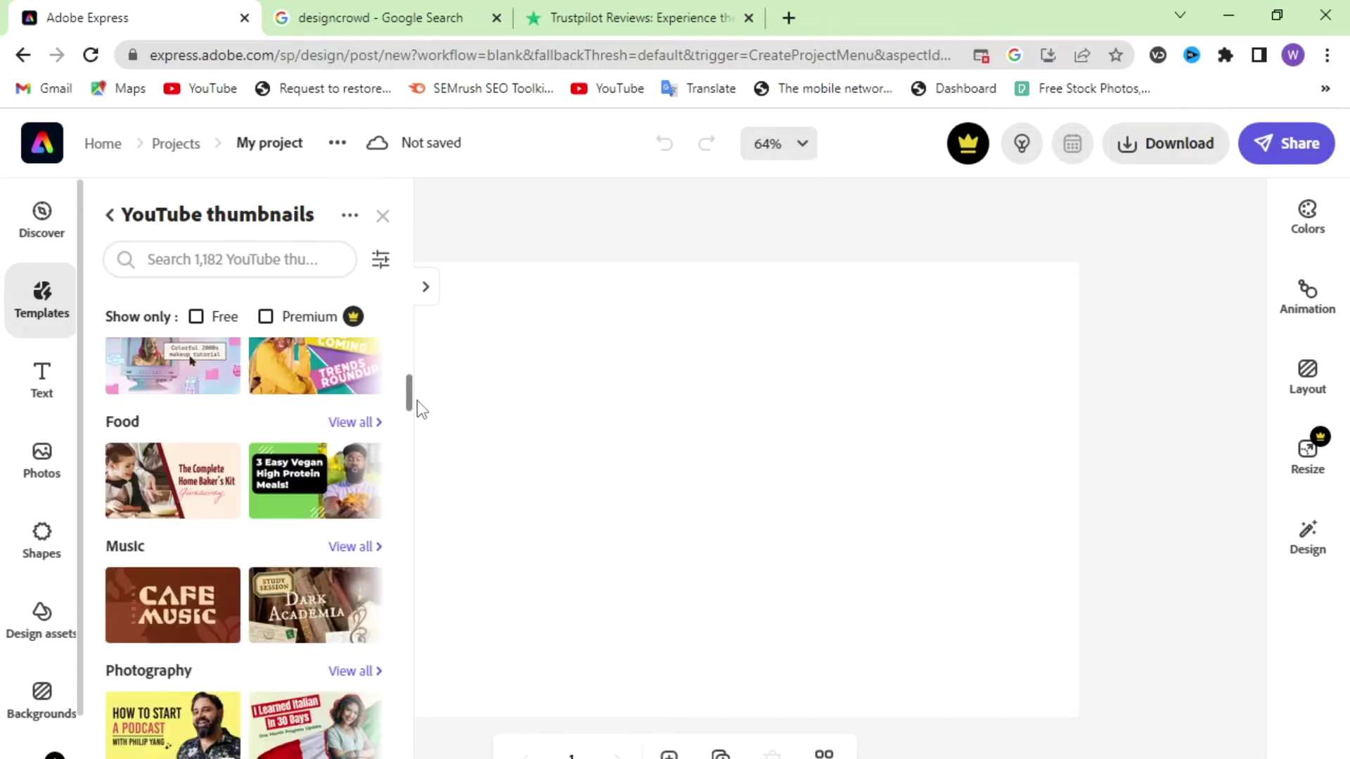
scroll(416, 402, down, 2)
scroll(416, 415, down, 1)
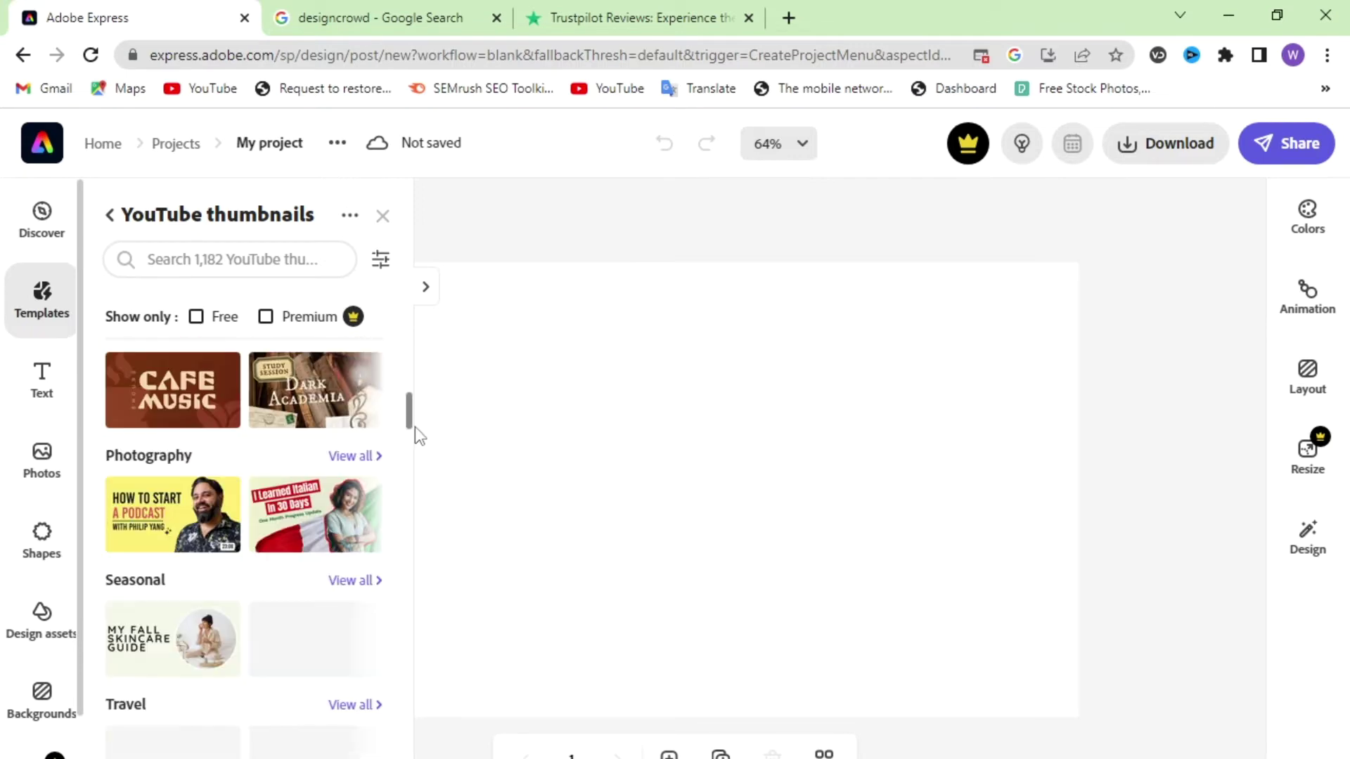
scroll(422, 428, down, 2)
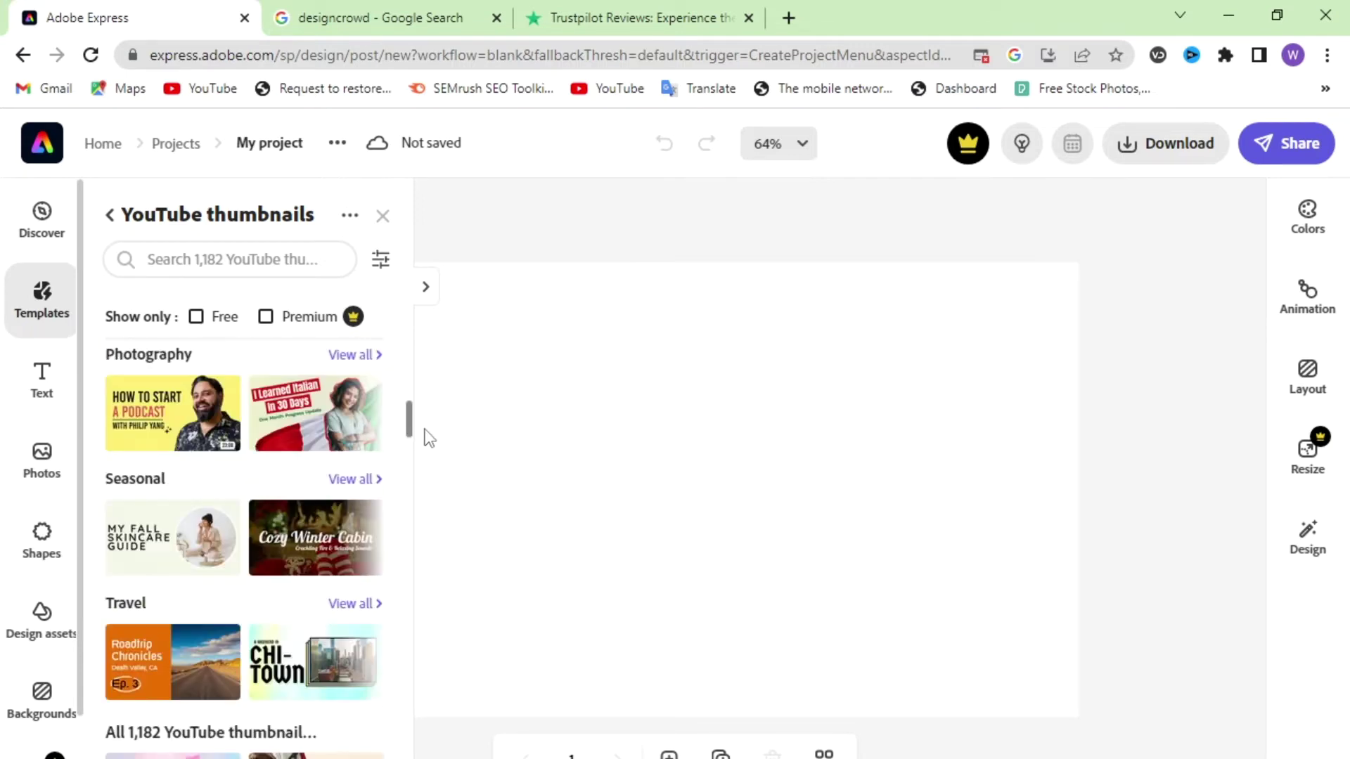
scroll(423, 429, down, 1)
scroll(423, 429, up, 1)
scroll(424, 437, down, 1)
scroll(418, 457, down, 4)
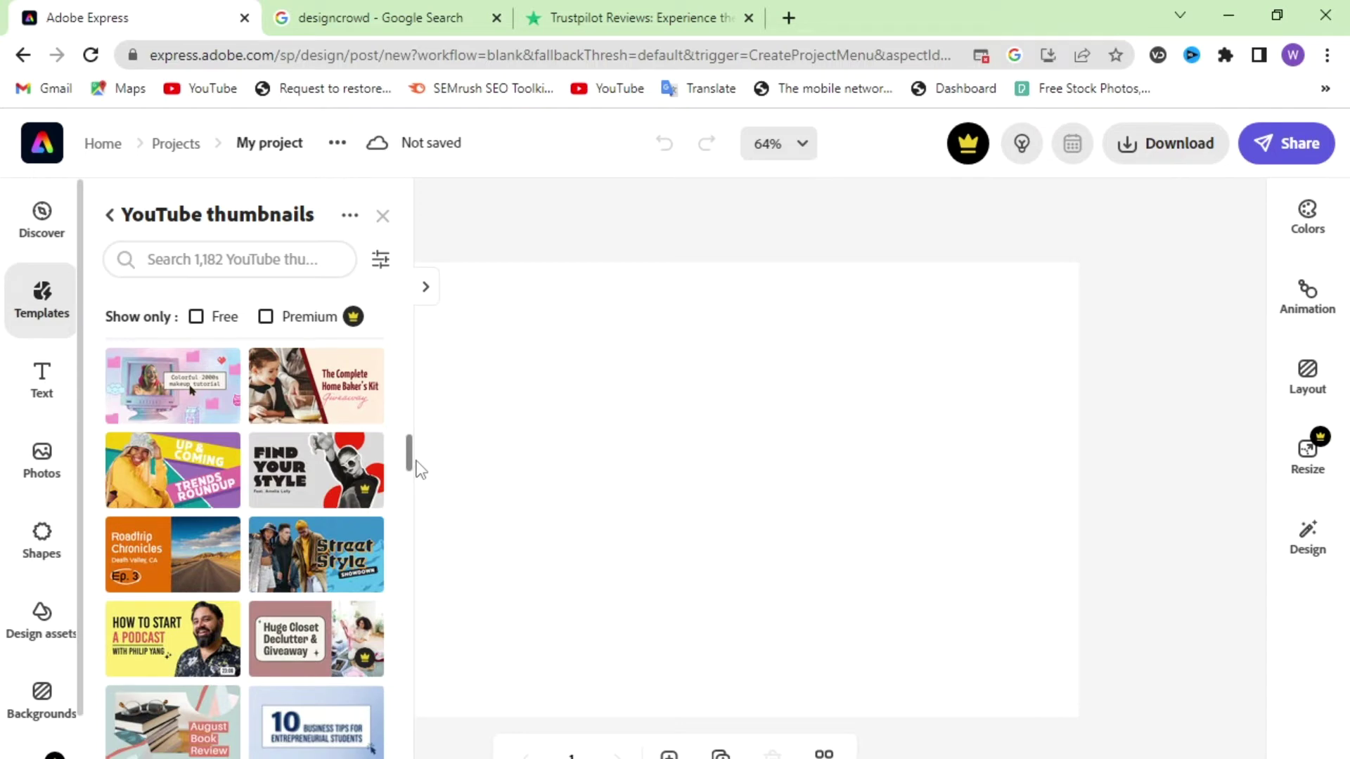
scroll(414, 459, up, 1)
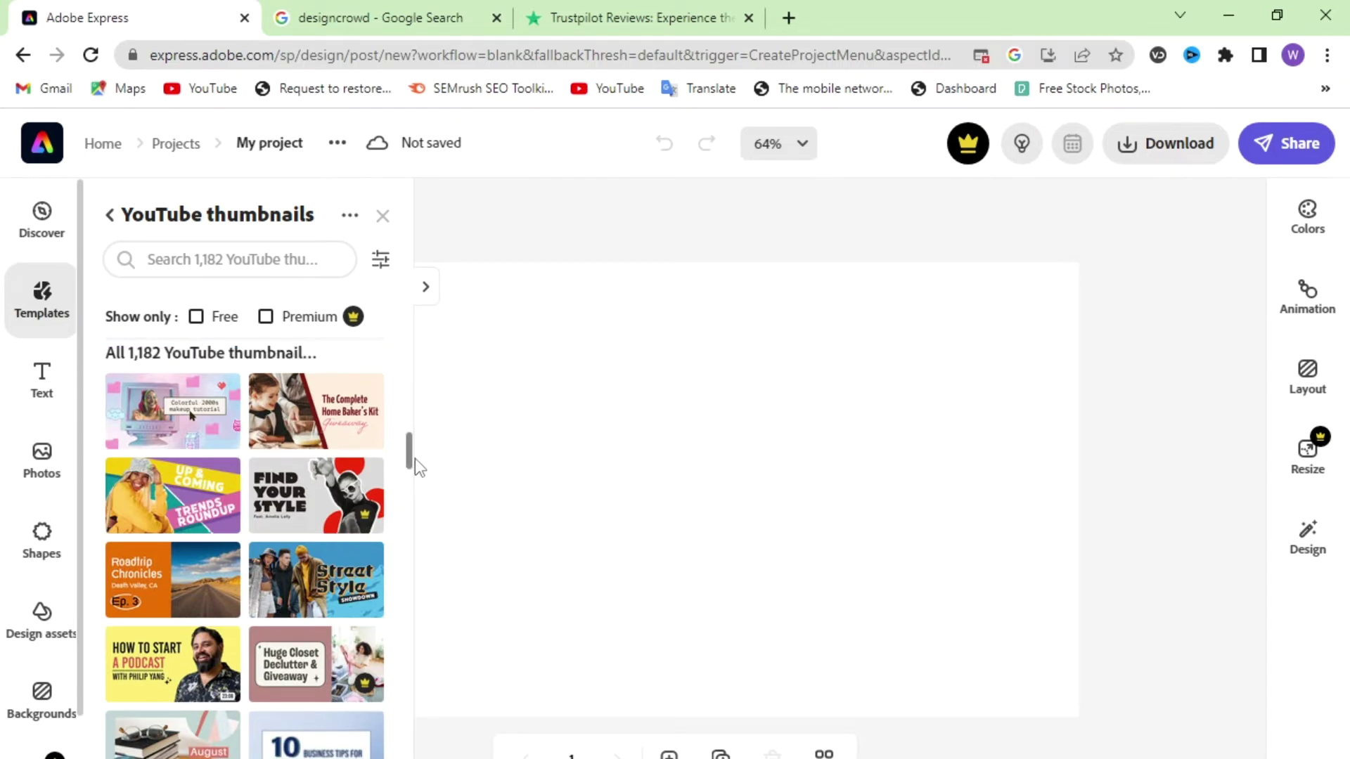
scroll(414, 458, down, 2)
scroll(403, 474, down, 3)
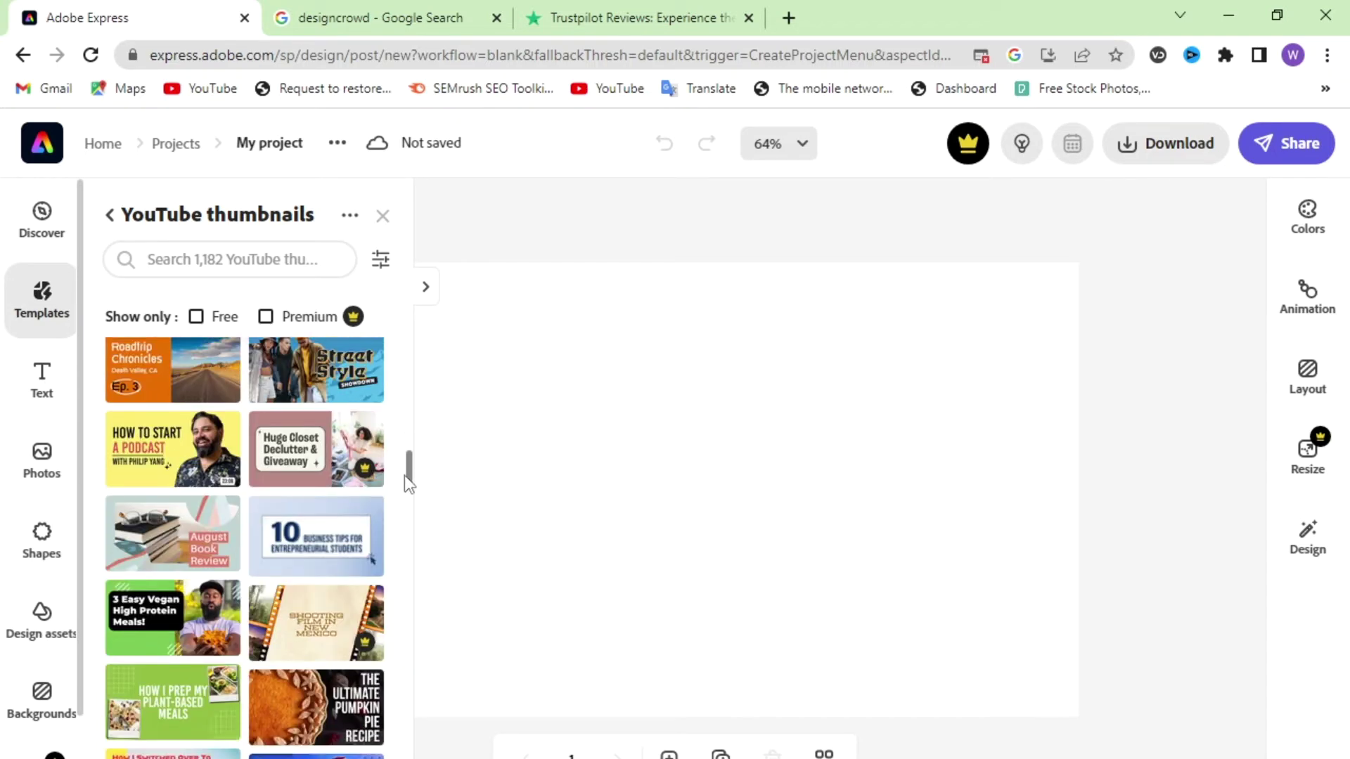
scroll(406, 476, down, 2)
scroll(415, 496, down, 5)
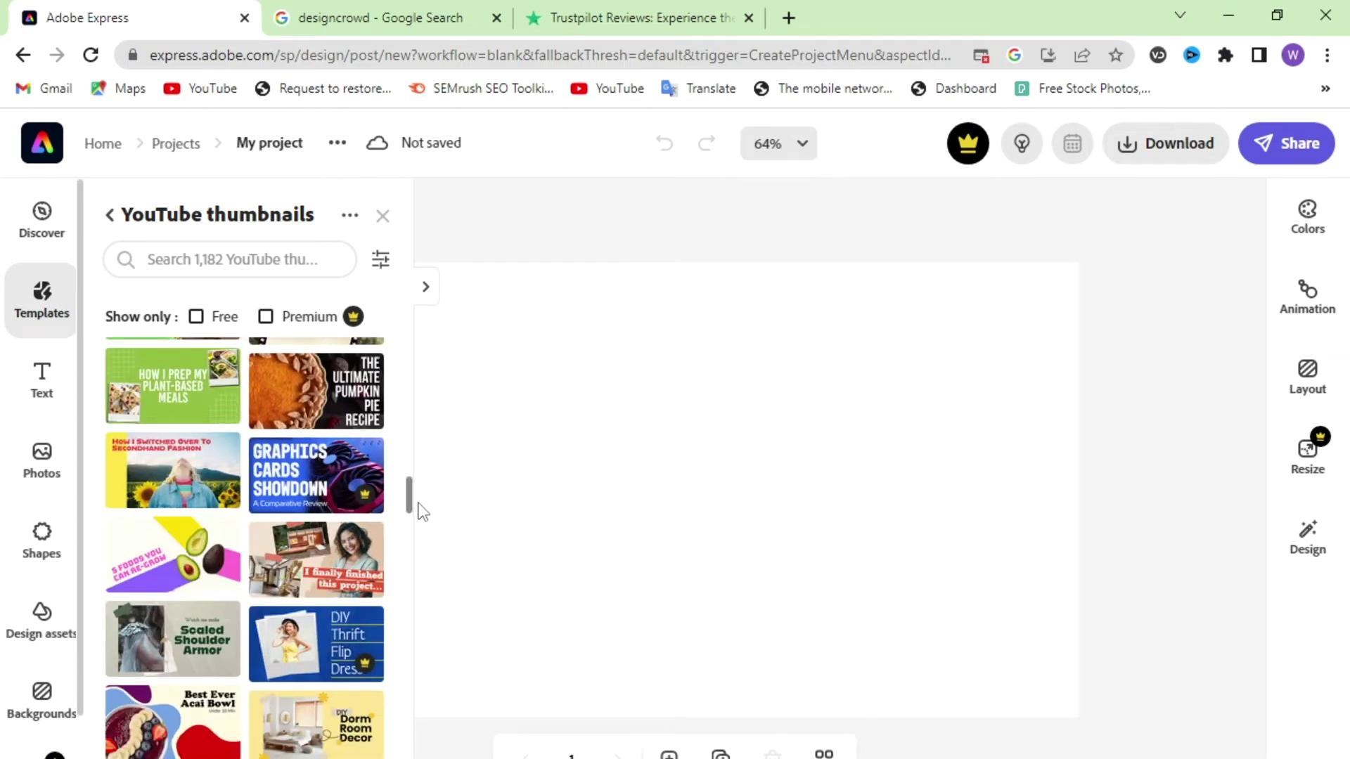
scroll(419, 513, down, 2)
scroll(418, 527, down, 8)
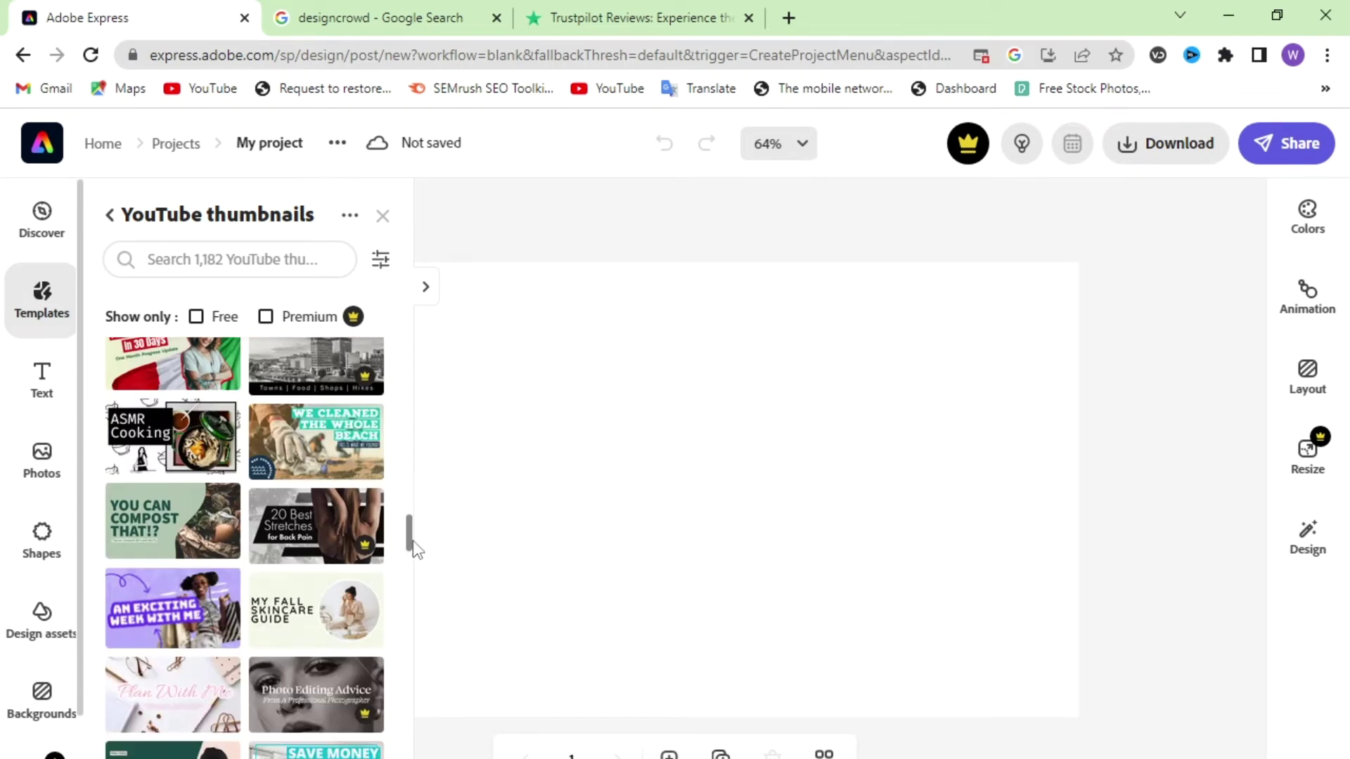
mouse_move(414, 549)
mouse_down()
mouse_move(412, 512)
mouse_move(413, 540)
mouse_up()
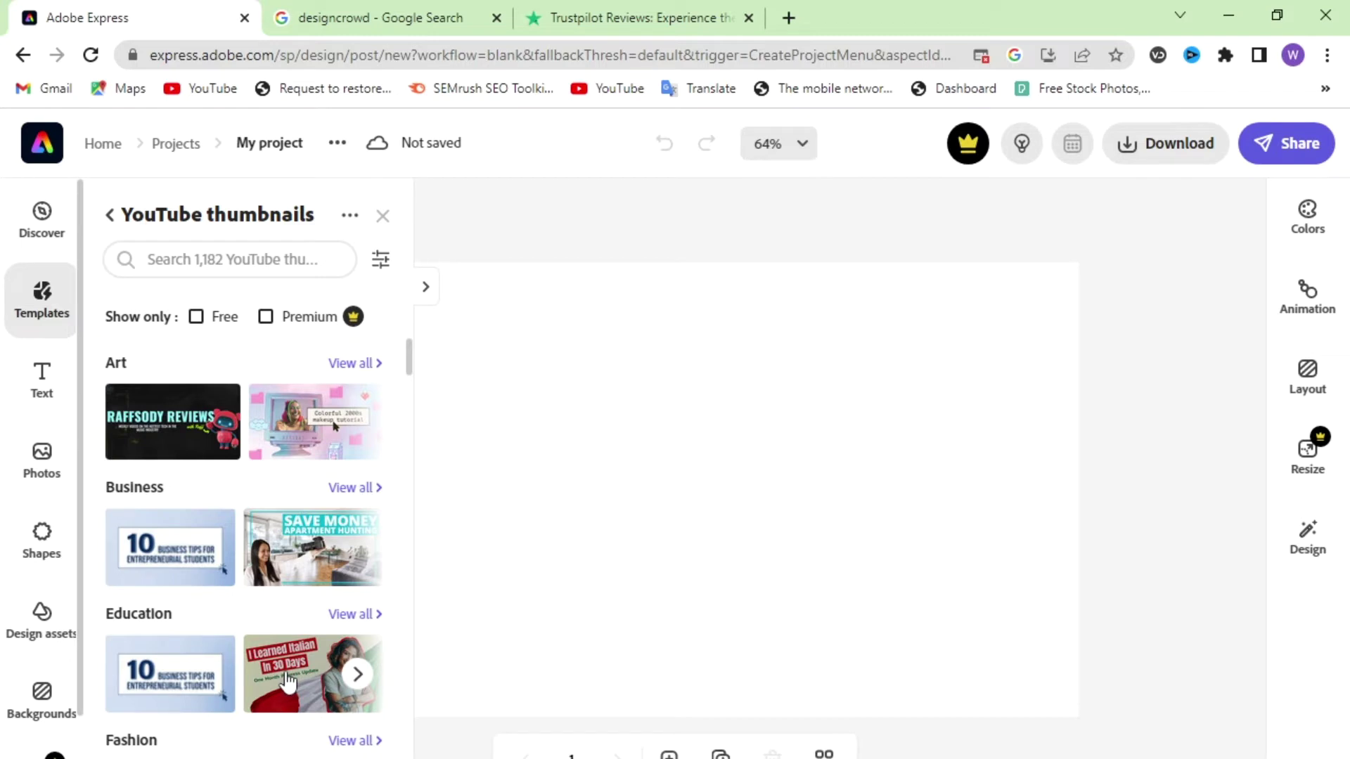
Apply the 'I Learned Italian In 30 Days' Education template and select its background image.
click(286, 672)
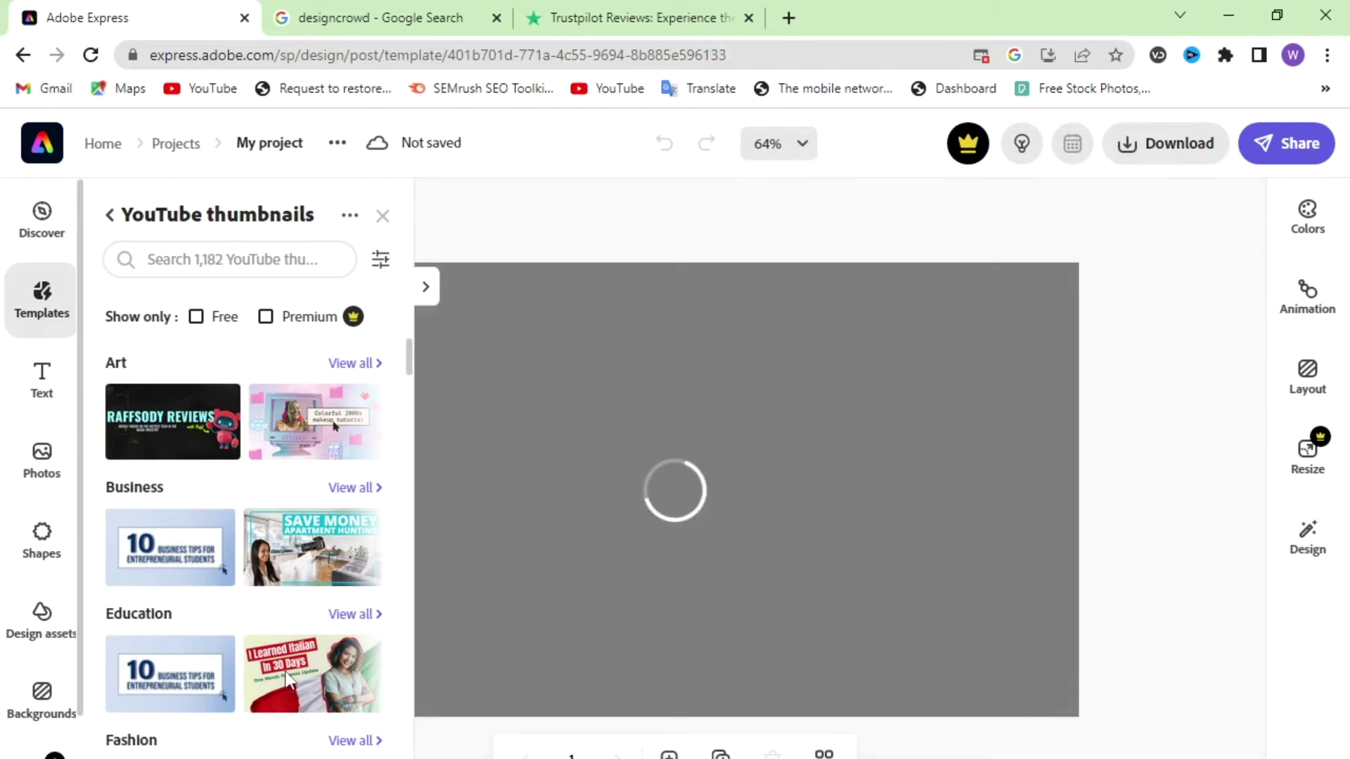
click(357, 618)
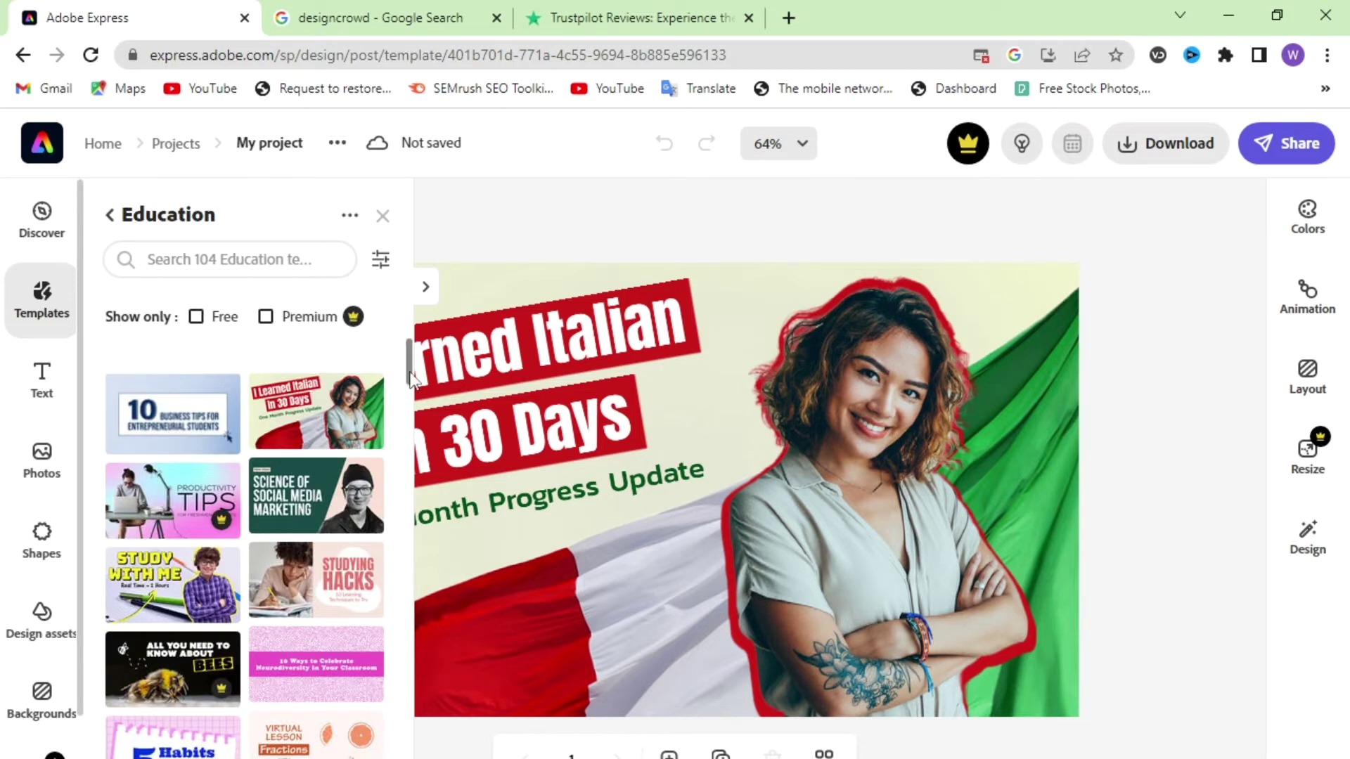
drag(409, 377, 421, 470)
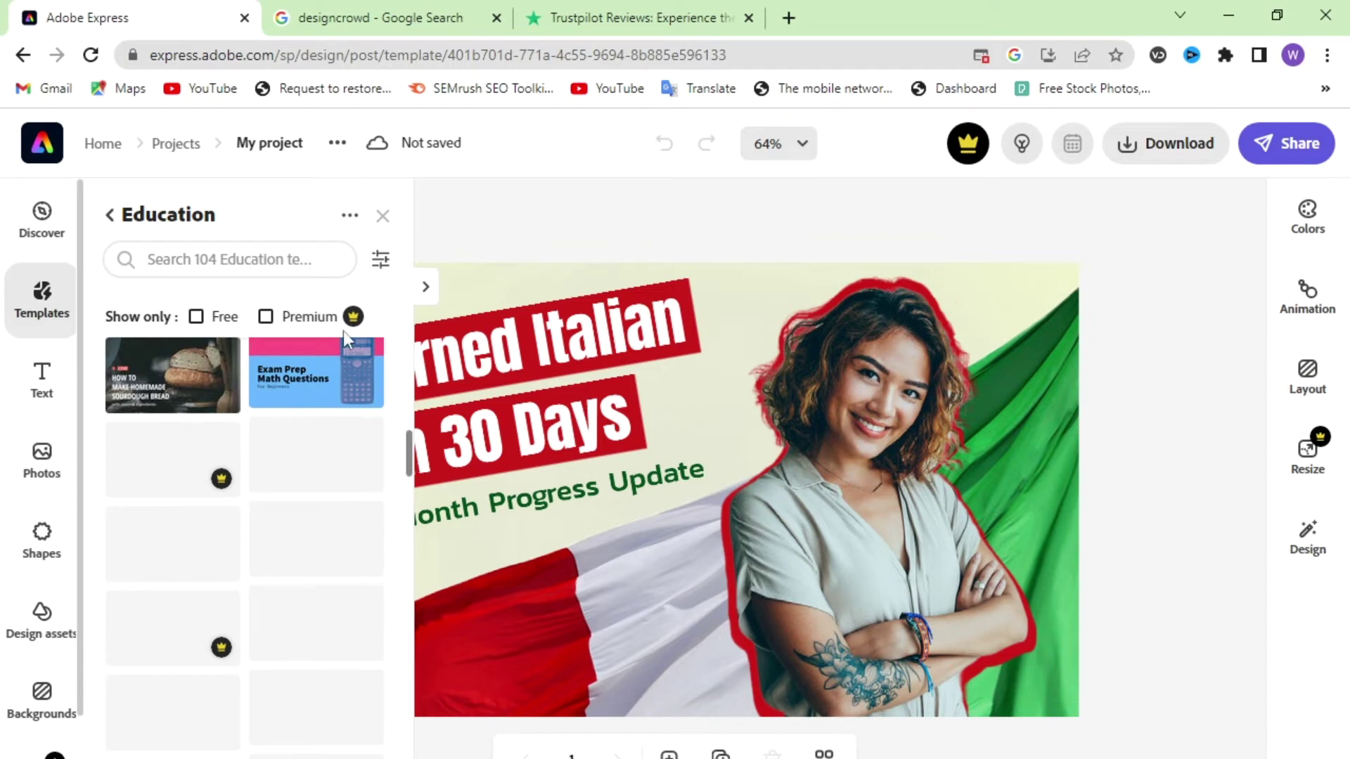
click(381, 215)
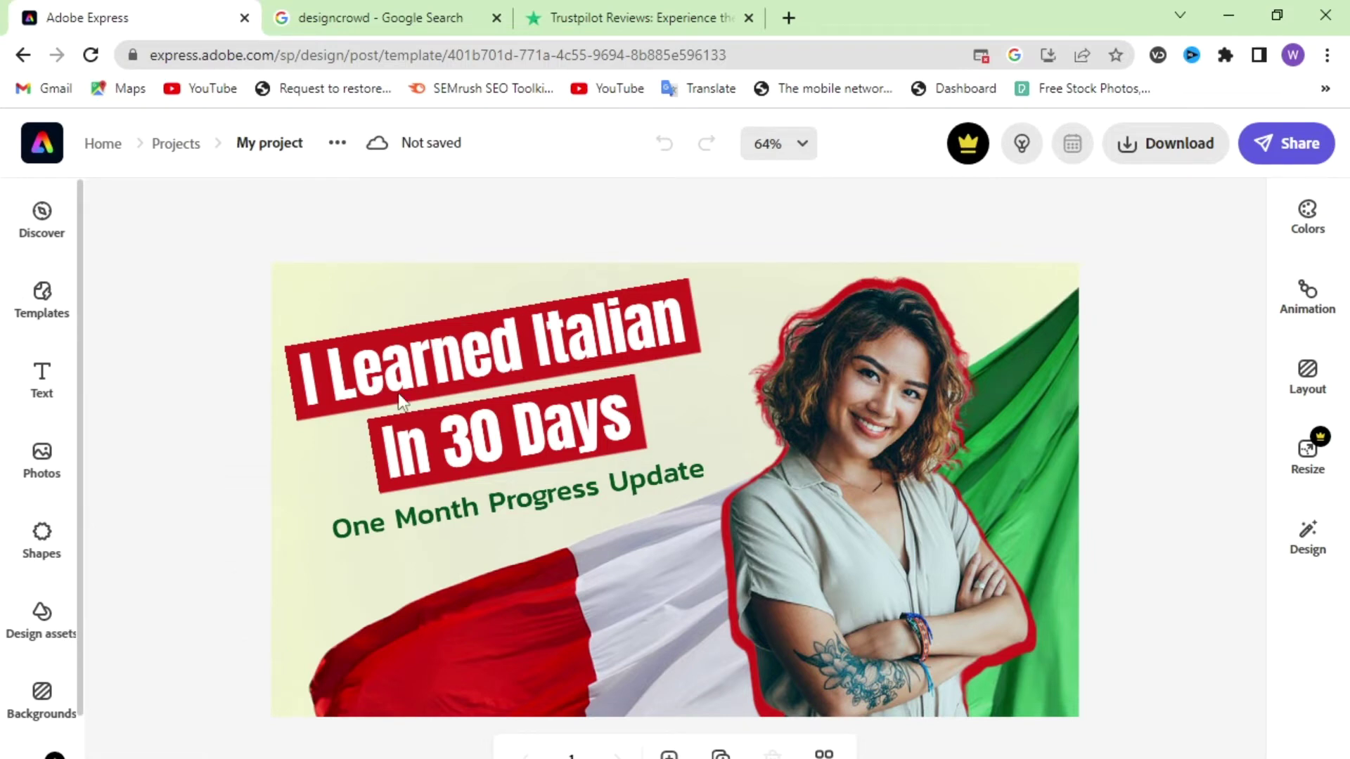
click(650, 393)
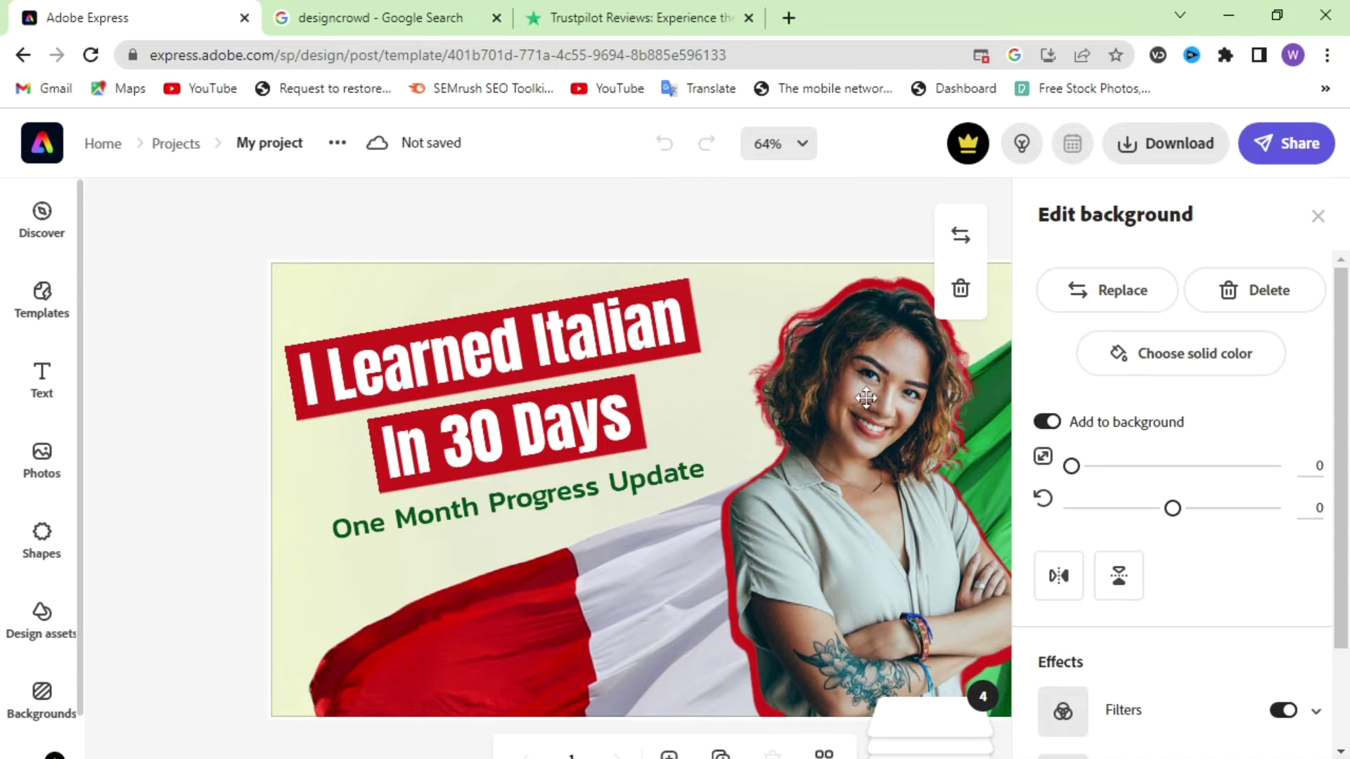
Delete the woman cutout and the Italian flag image from the design.
click(866, 398)
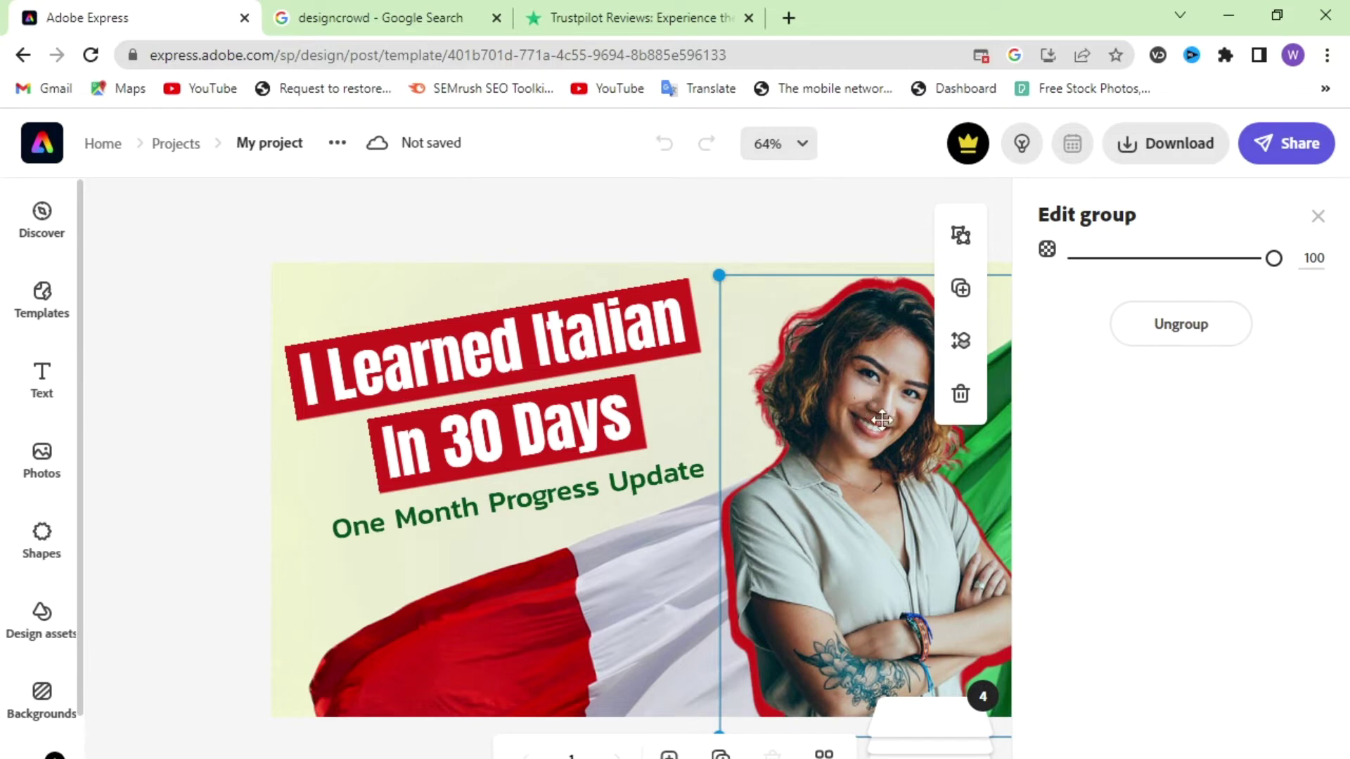
click(961, 398)
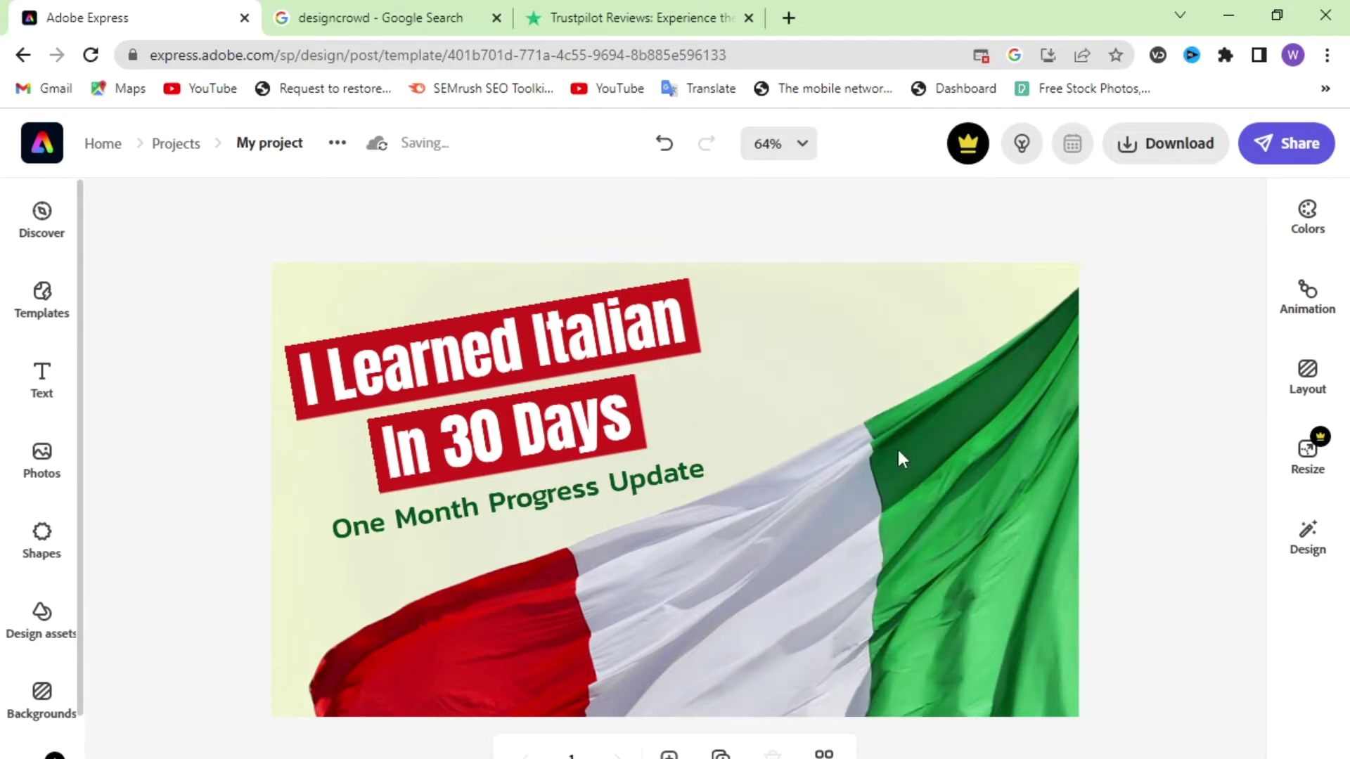
click(933, 471)
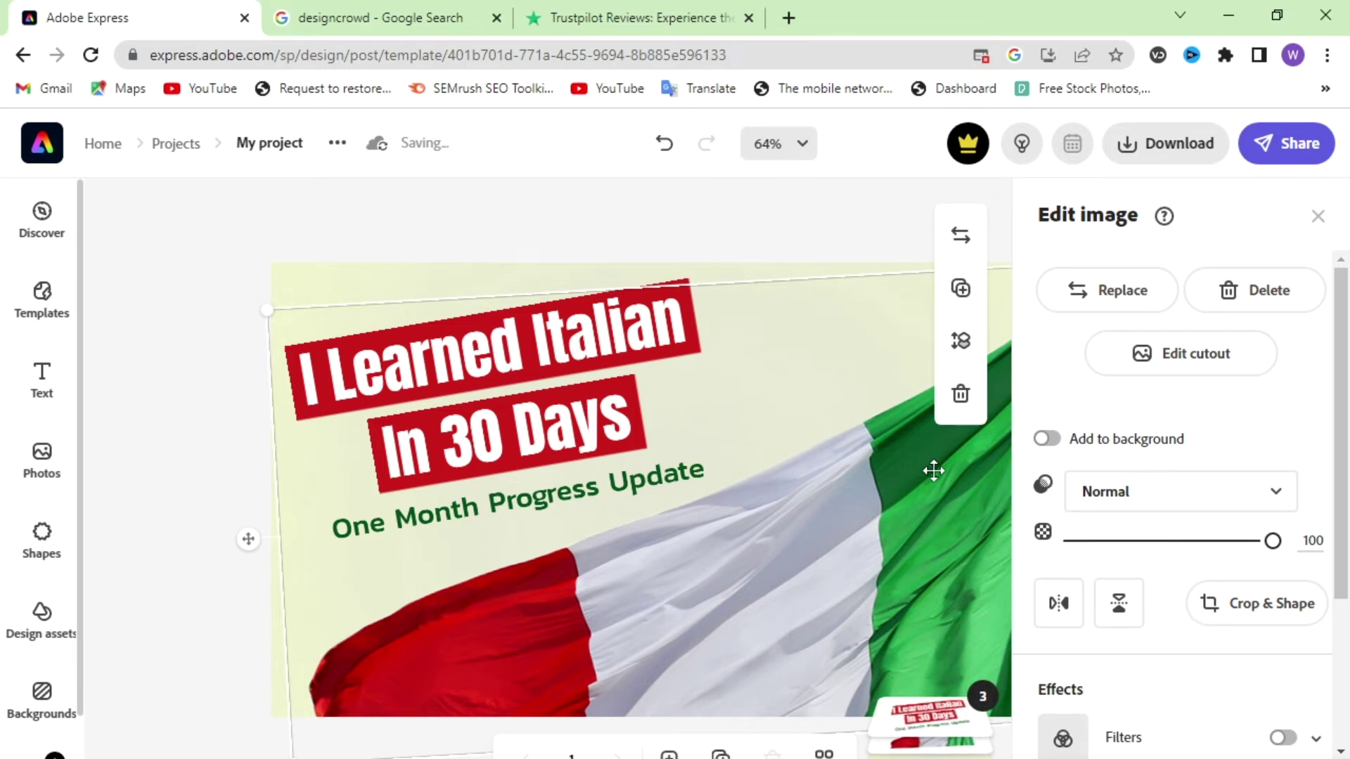
click(961, 398)
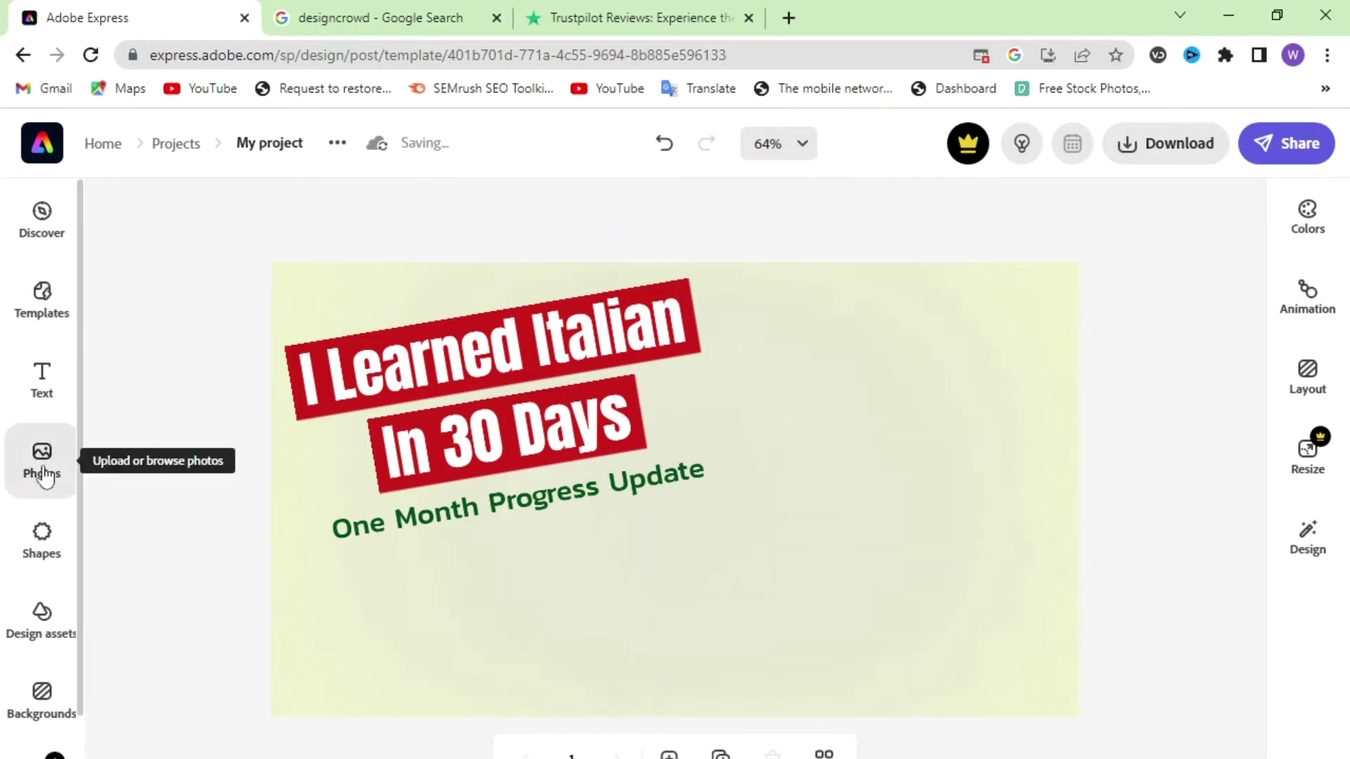
Give the design a lavender trending background and open the Photos library.
click(44, 694)
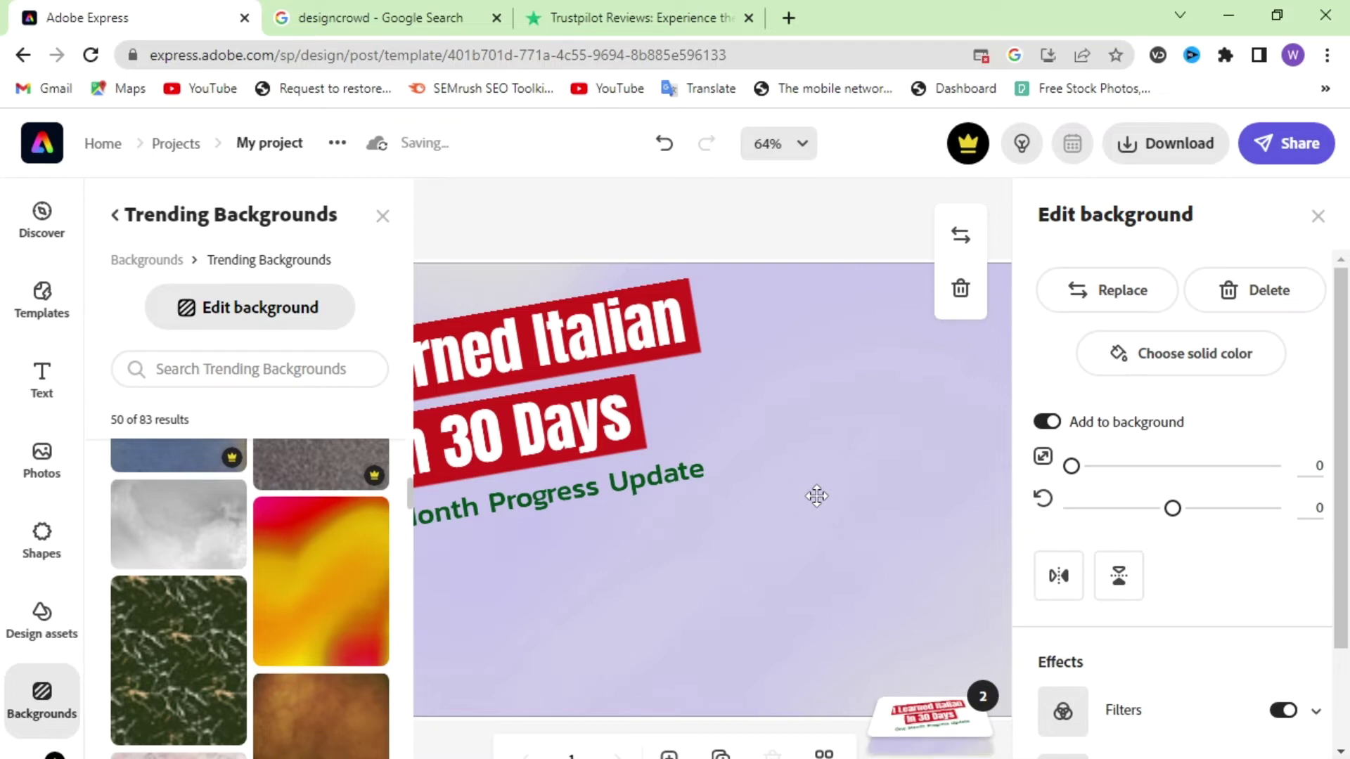
click(382, 217)
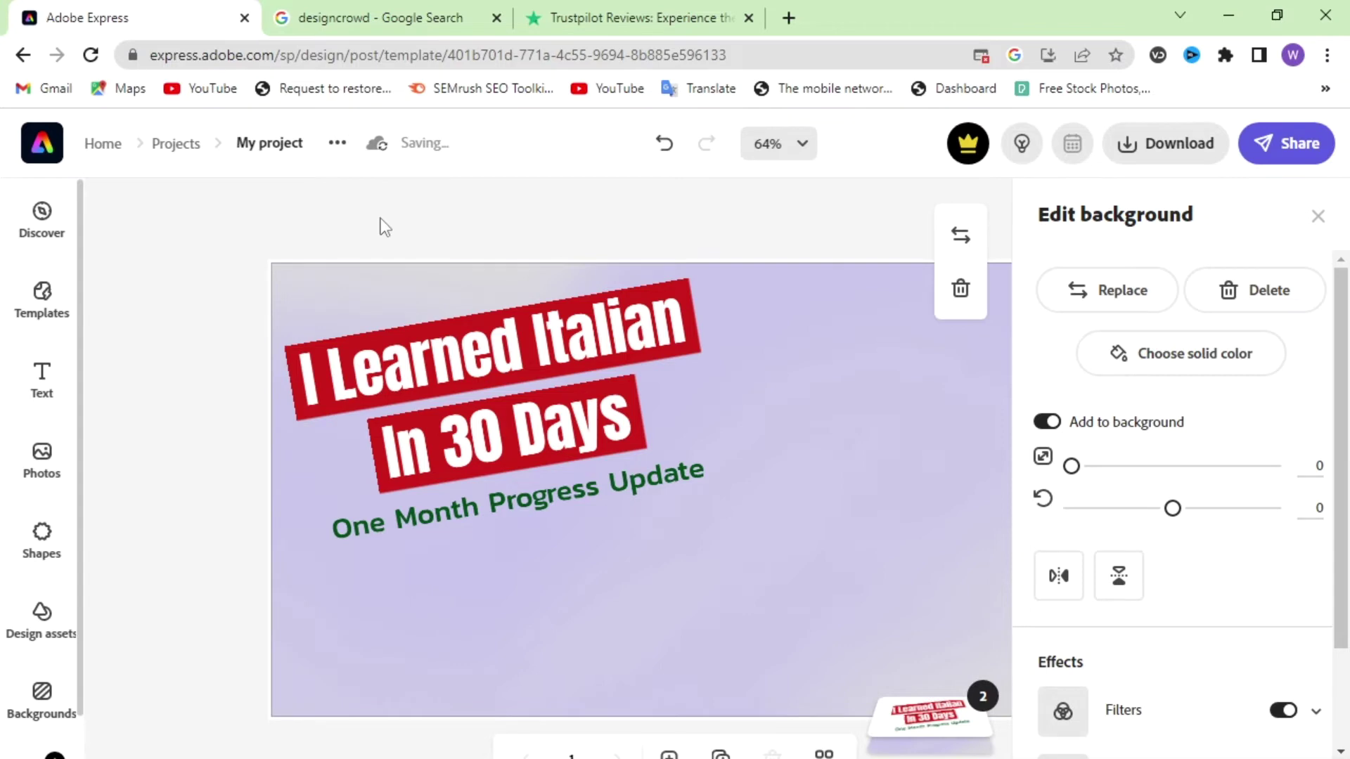
click(44, 478)
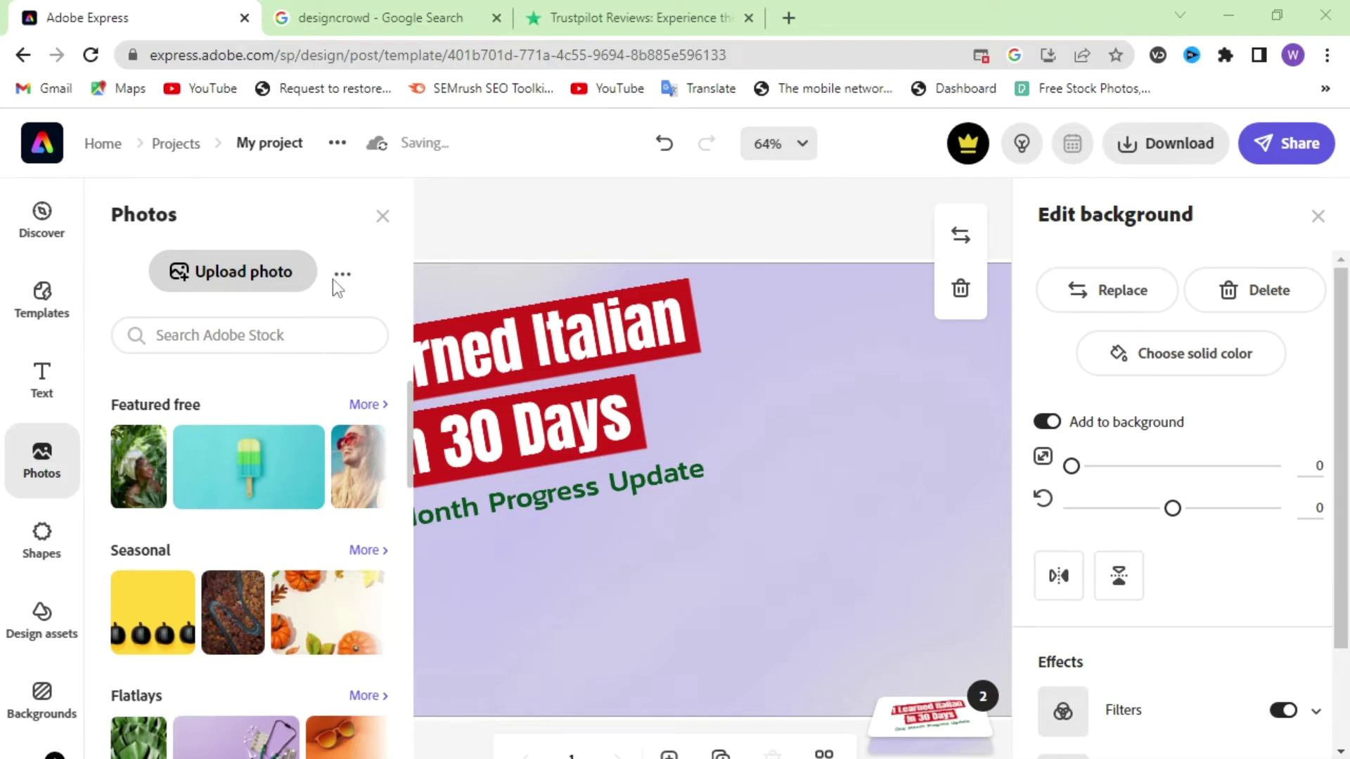
click(332, 280)
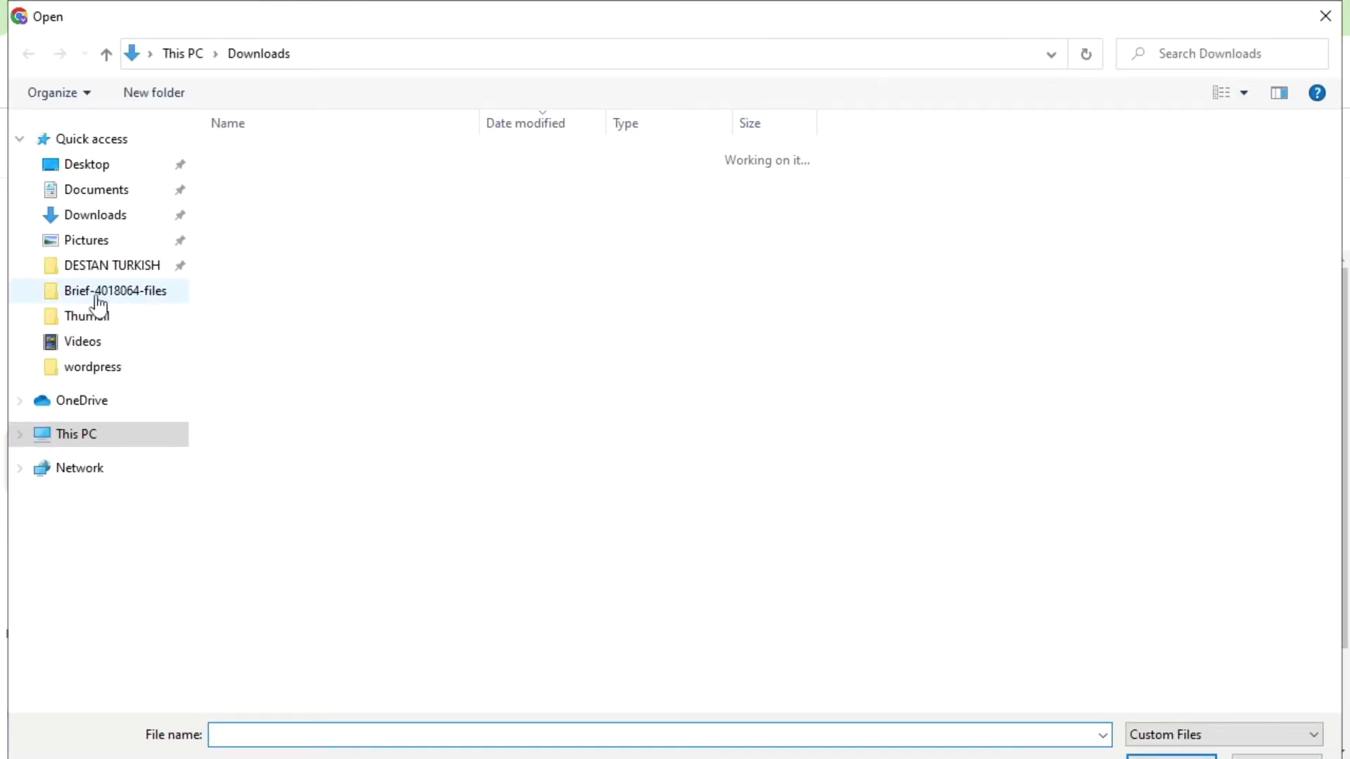
click(102, 193)
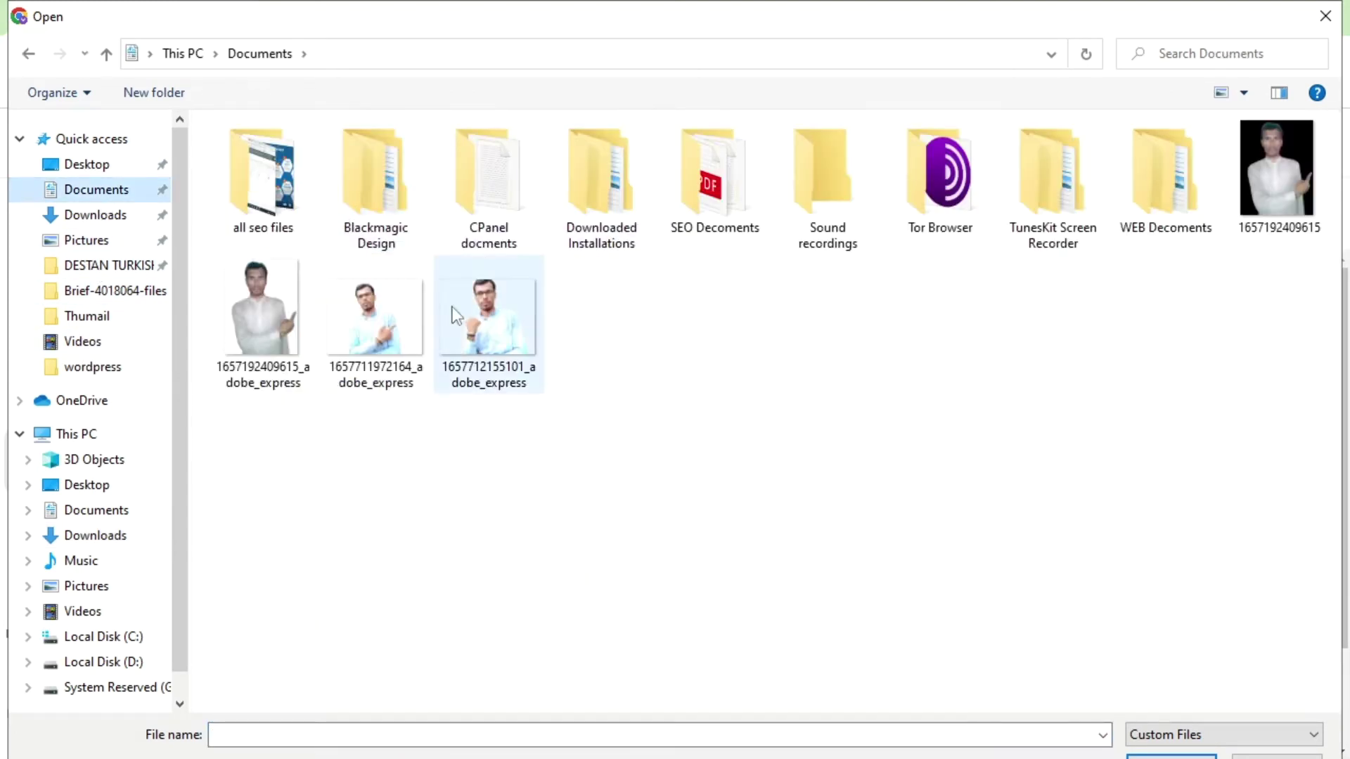
click(479, 330)
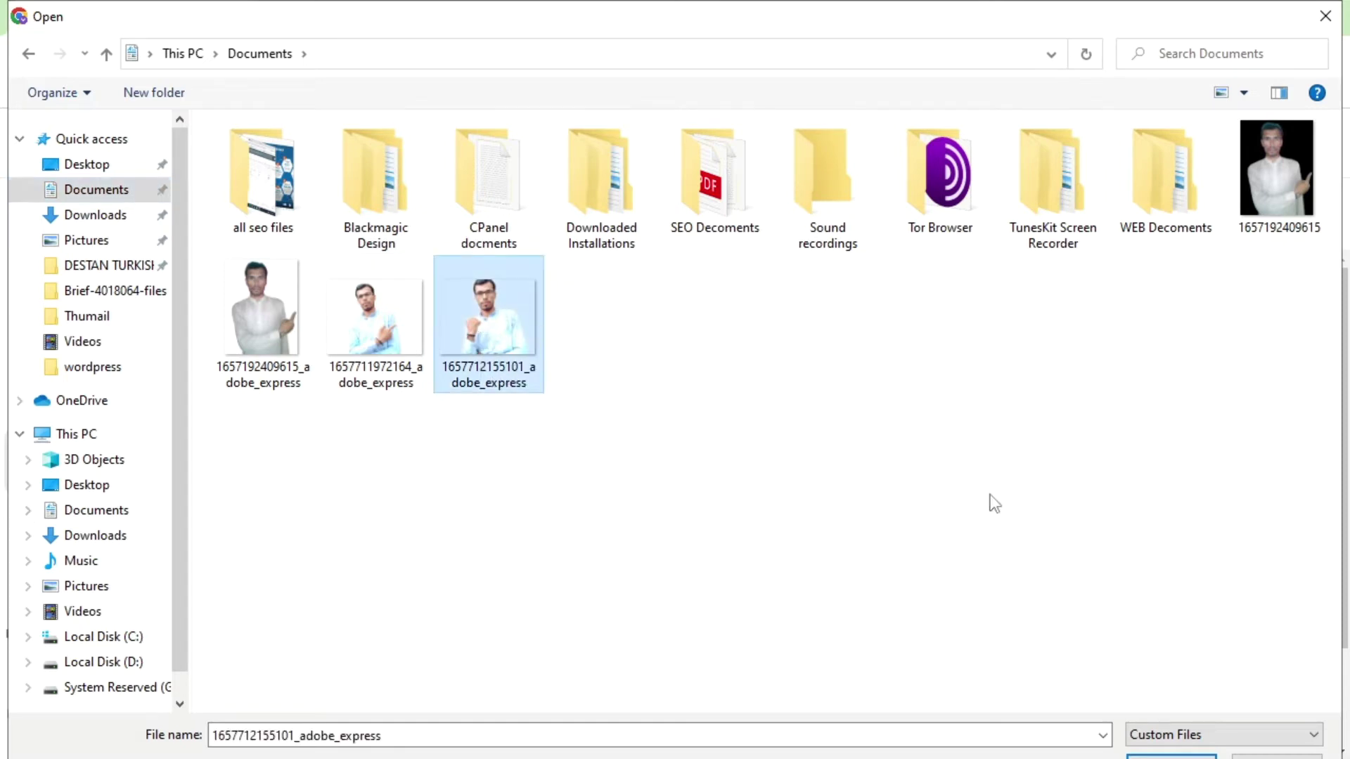
key(Return)
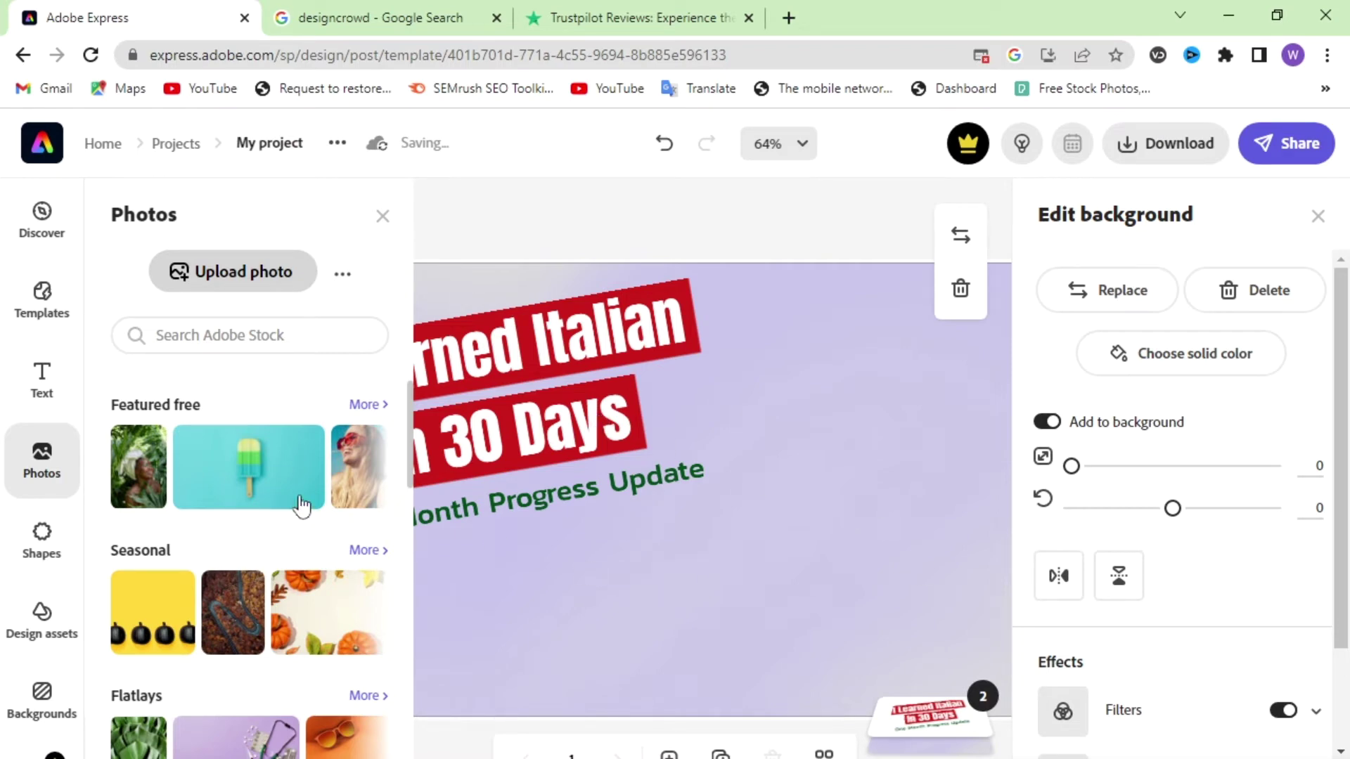
click(254, 479)
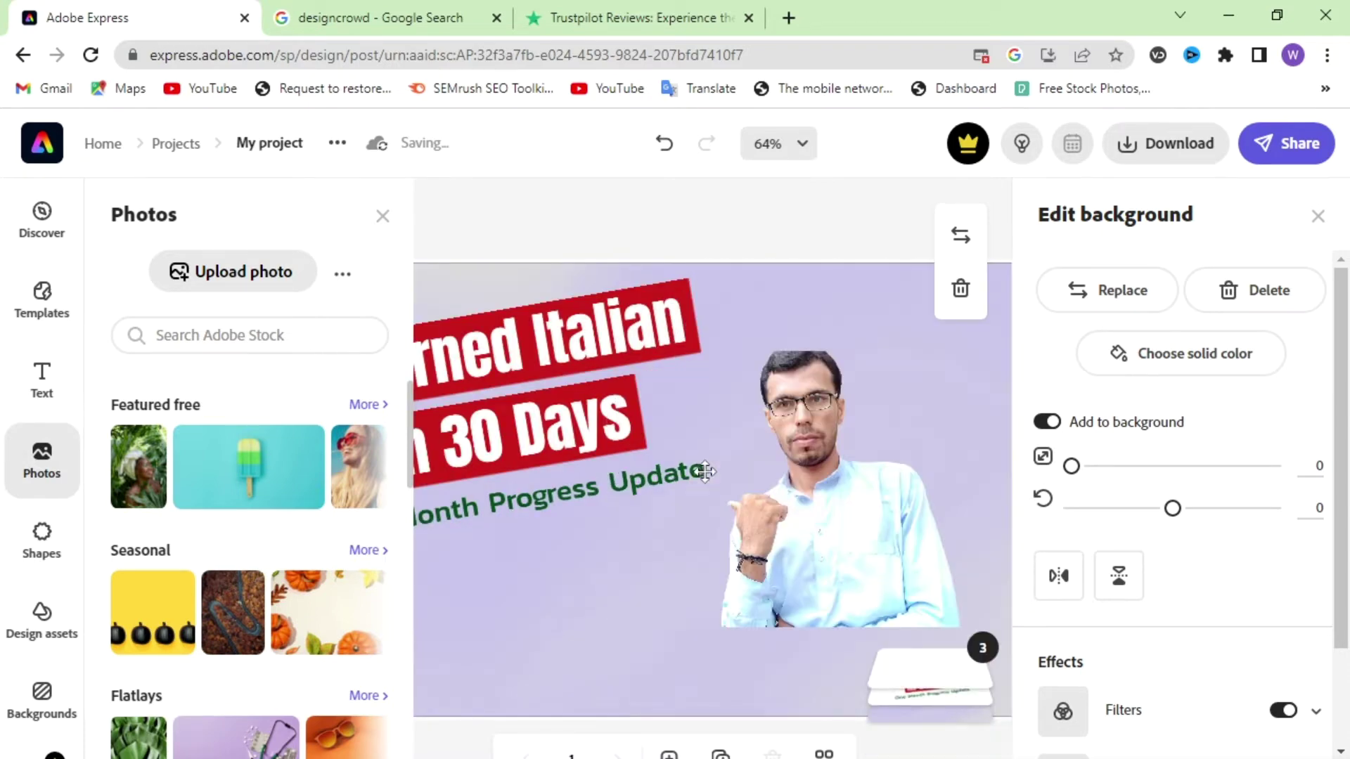
Enlarge the man's portrait on the right until it reaches the thumbnail's bottom edge.
click(384, 218)
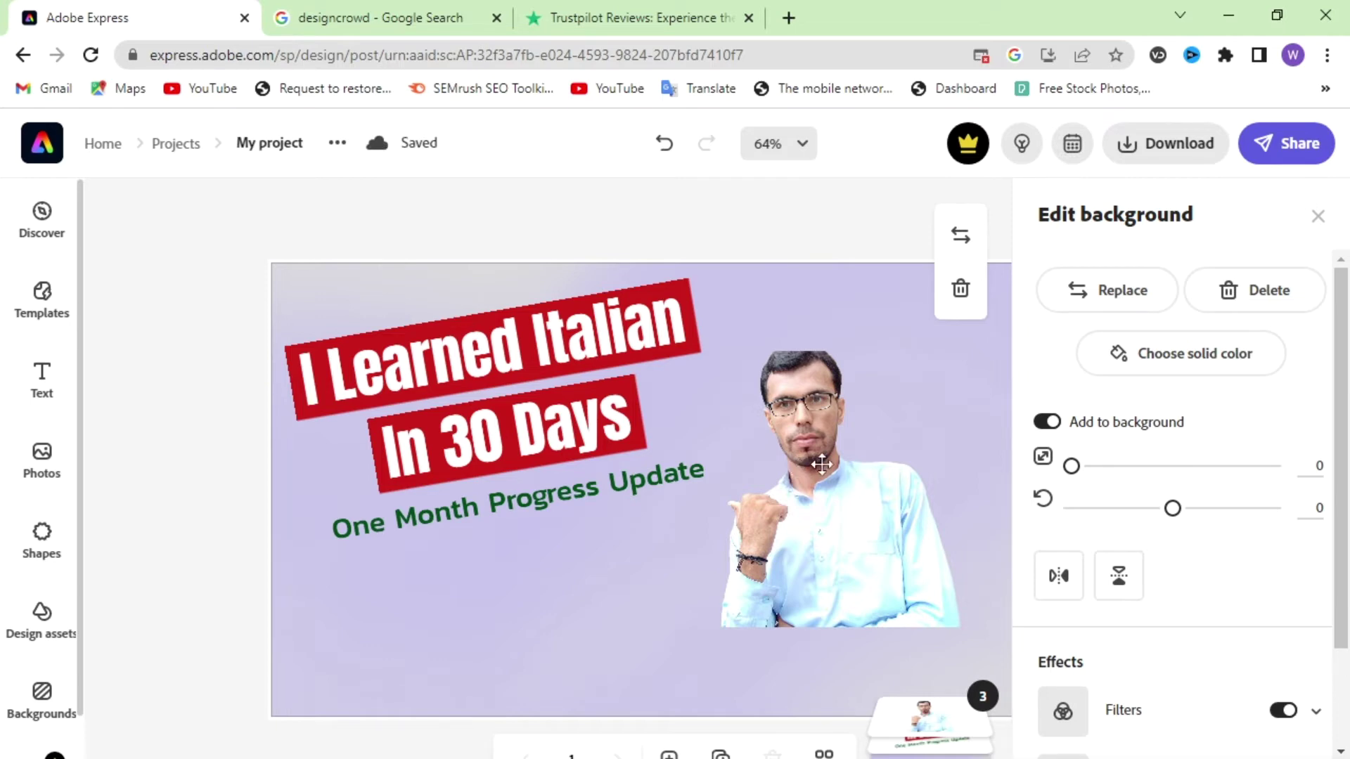
click(821, 462)
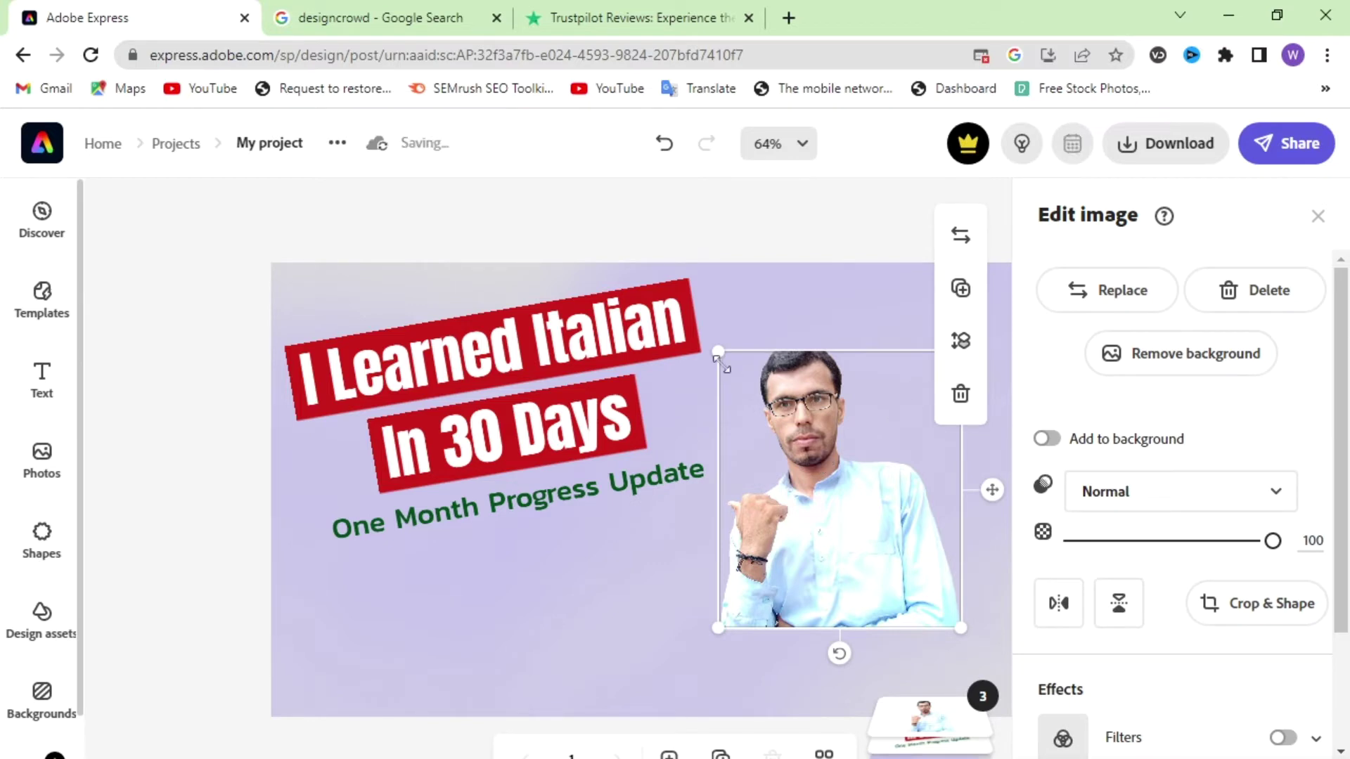
drag(717, 351, 692, 322)
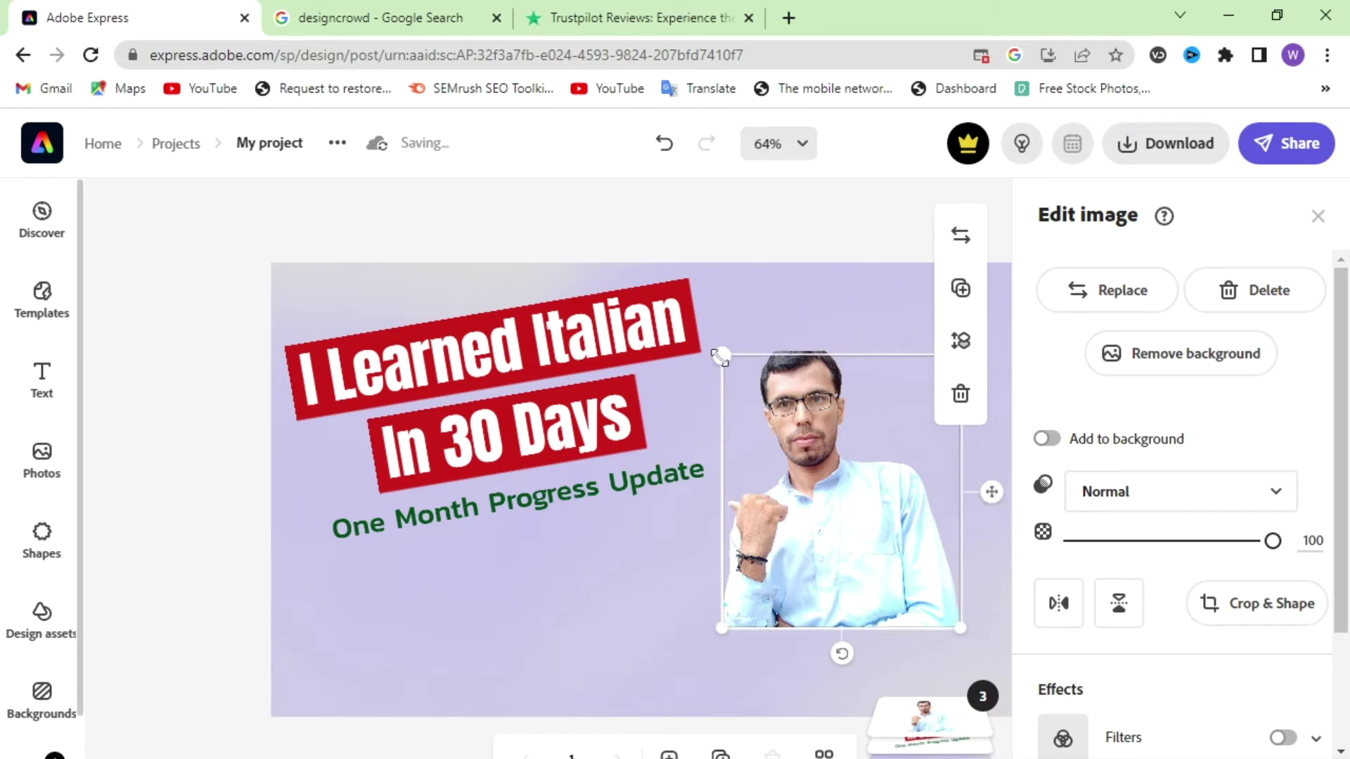
drag(718, 356, 696, 324)
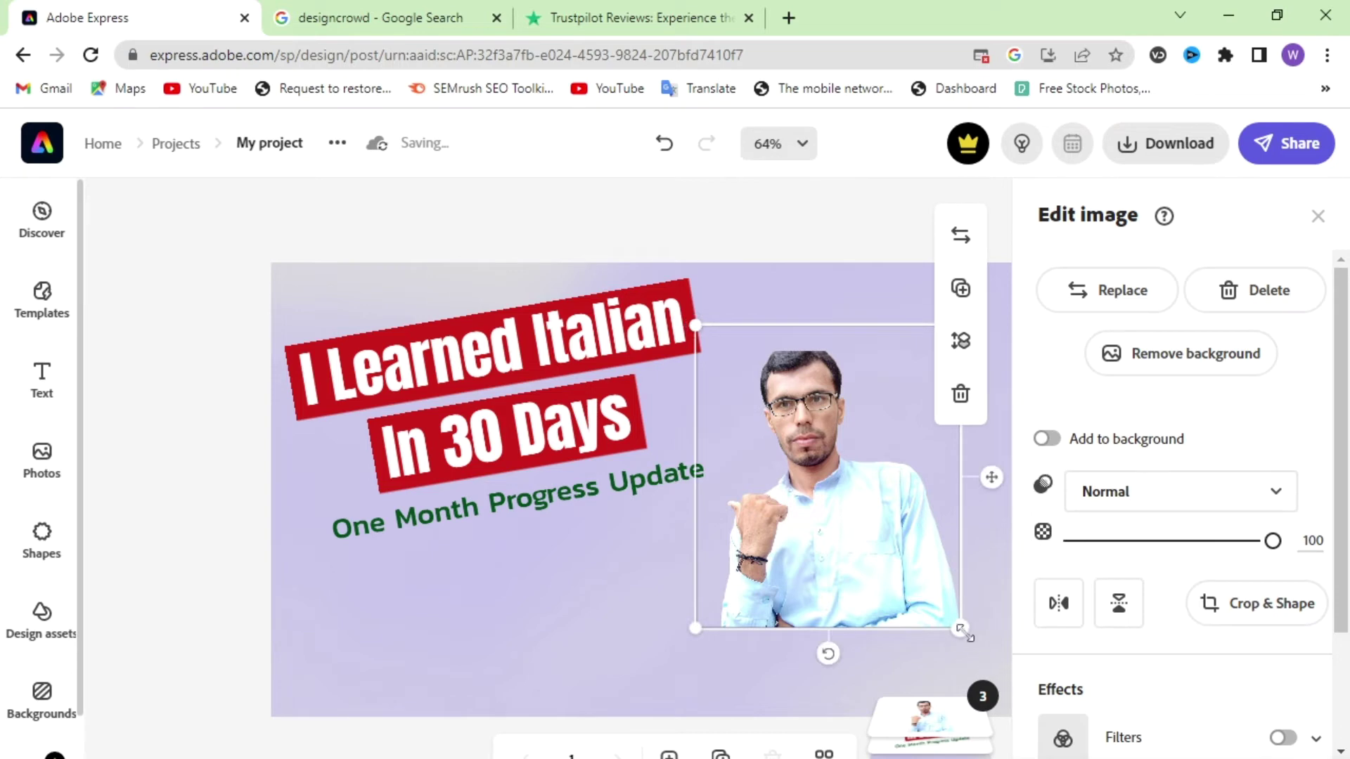
drag(960, 629, 1010, 681)
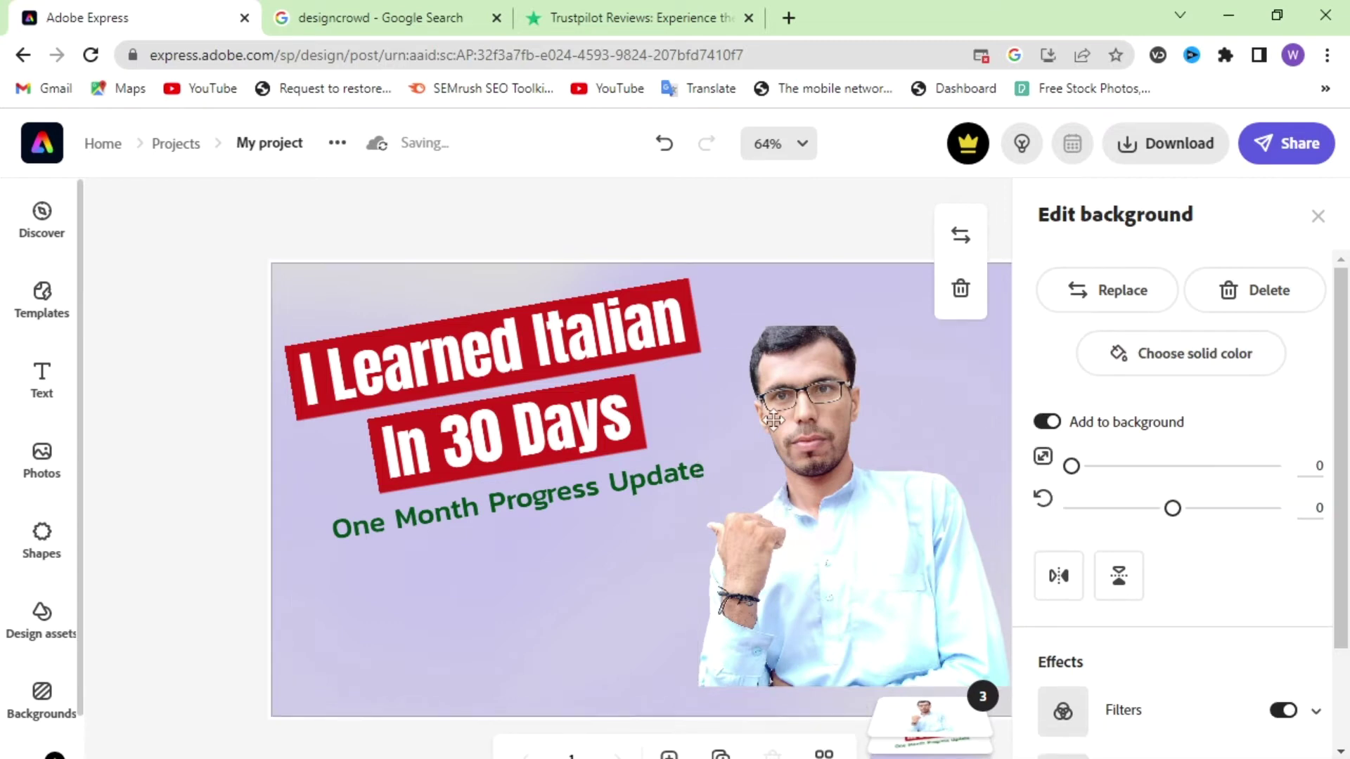
Retype the red headline as 'Easy Way to Earn Money Onlin' over two lines.
click(521, 347)
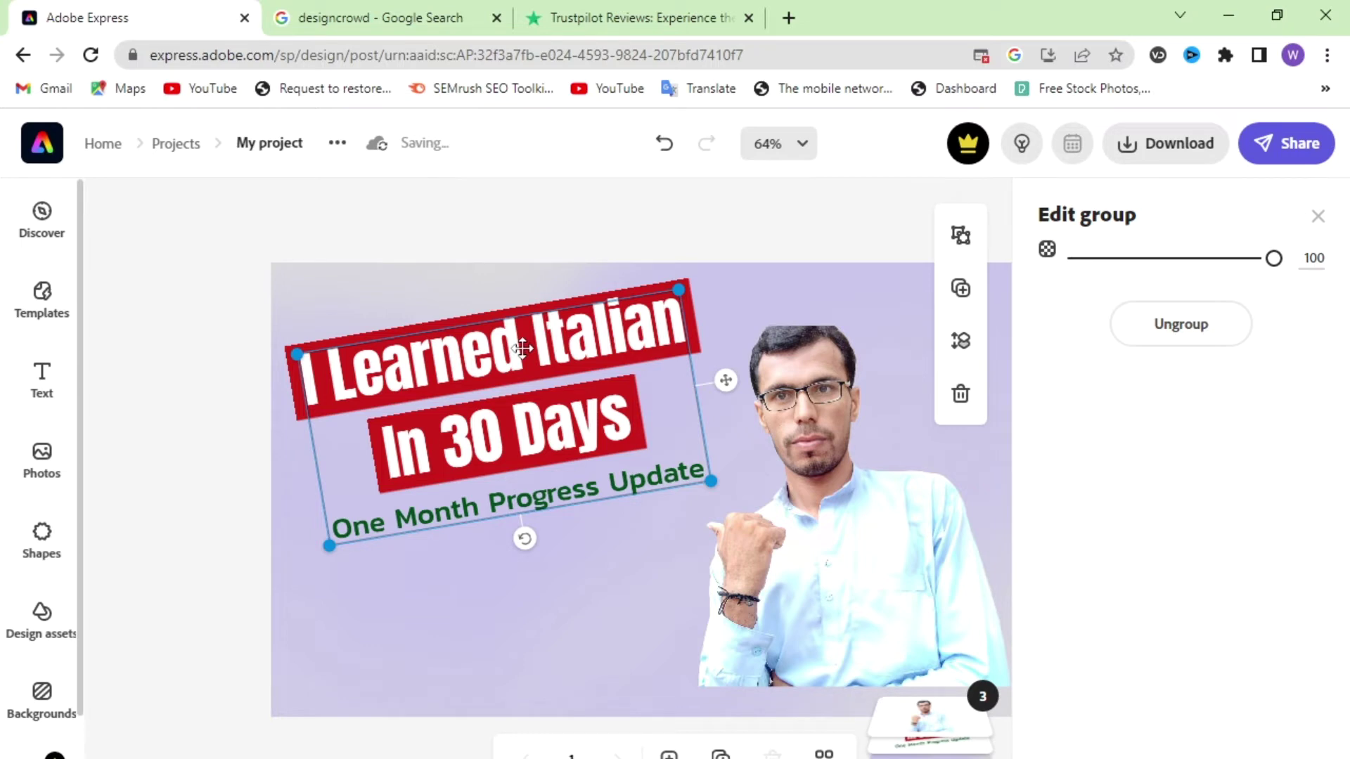
click(521, 348)
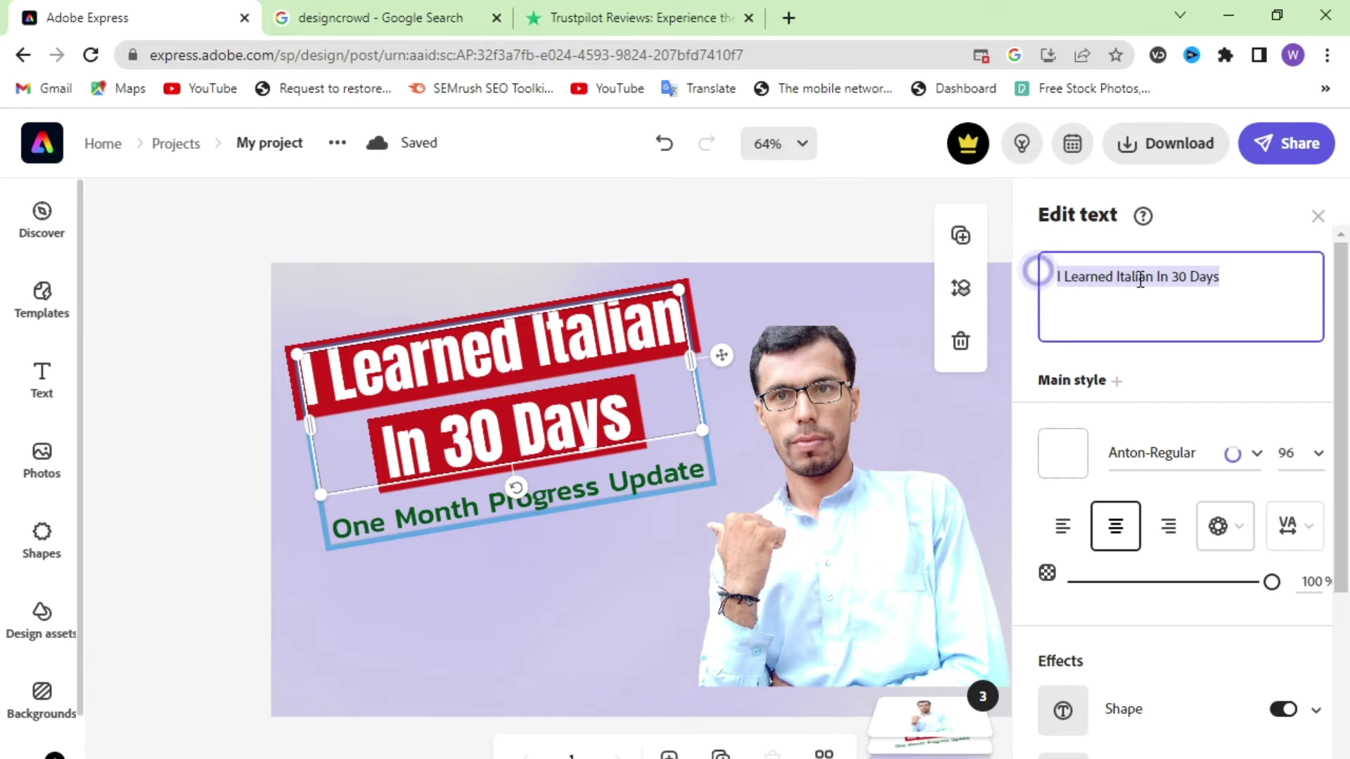
text(Ea)
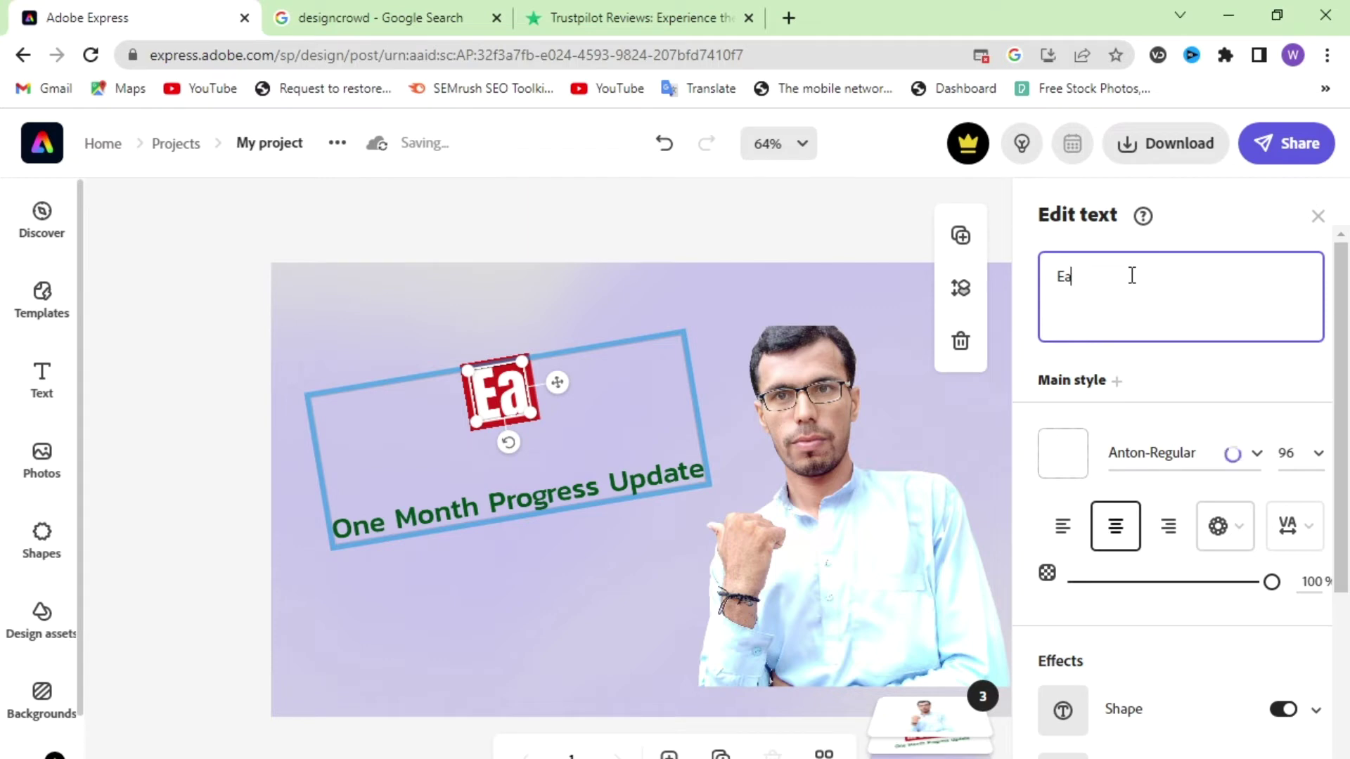
text(sy)
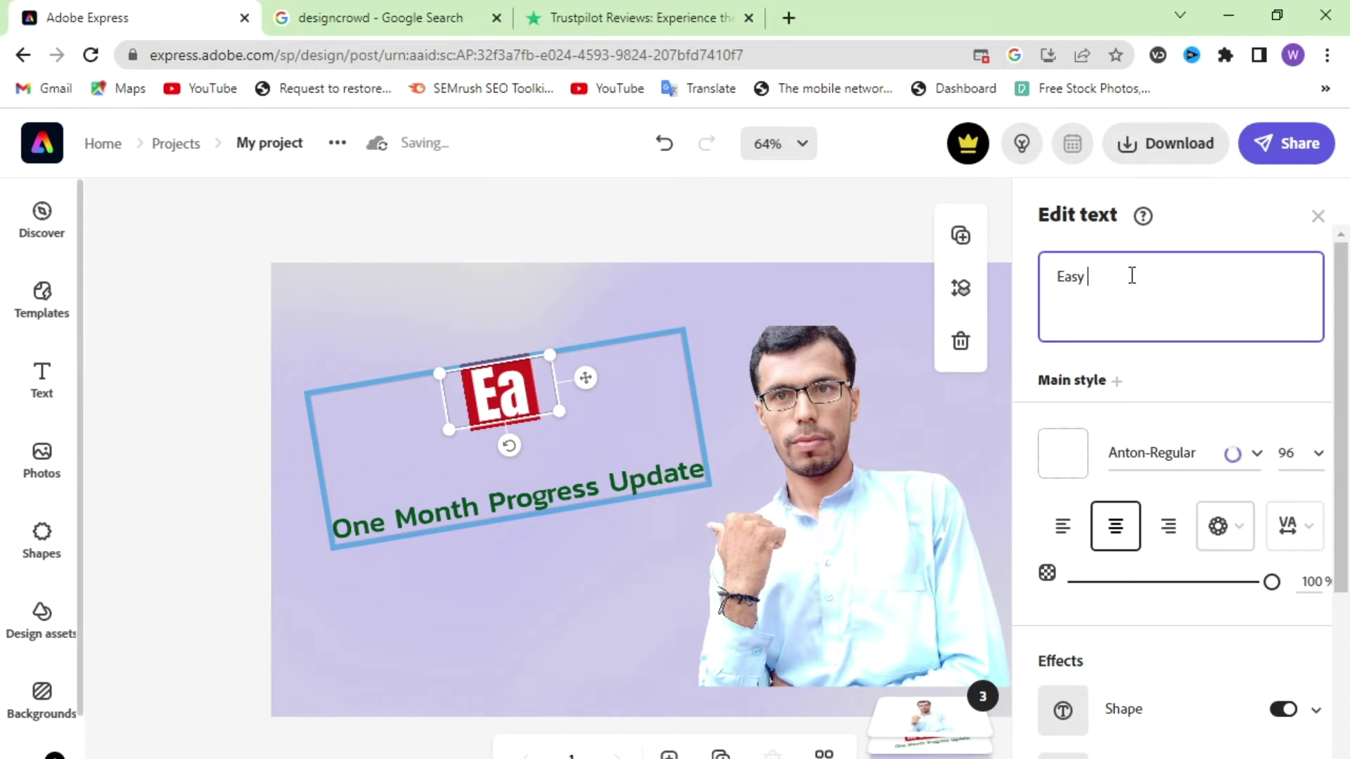
text( Way)
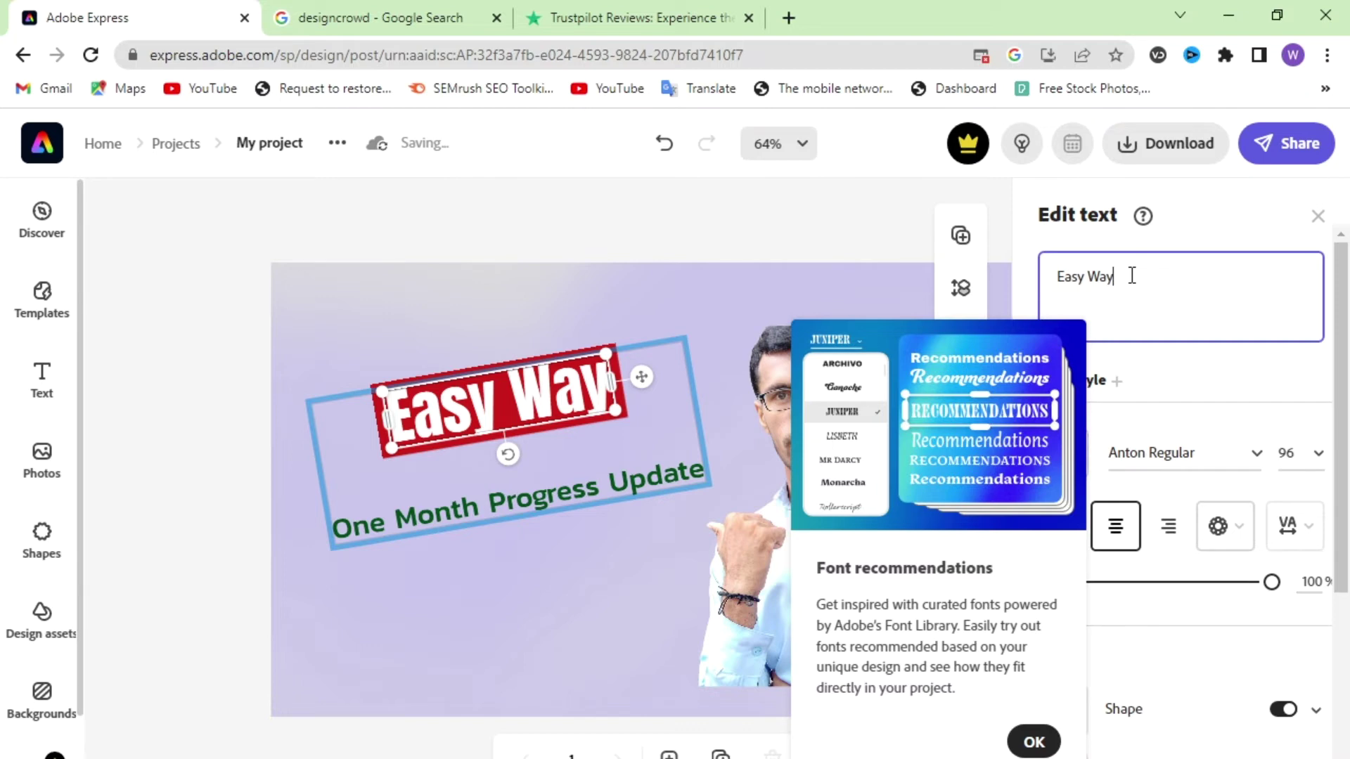
text(t)
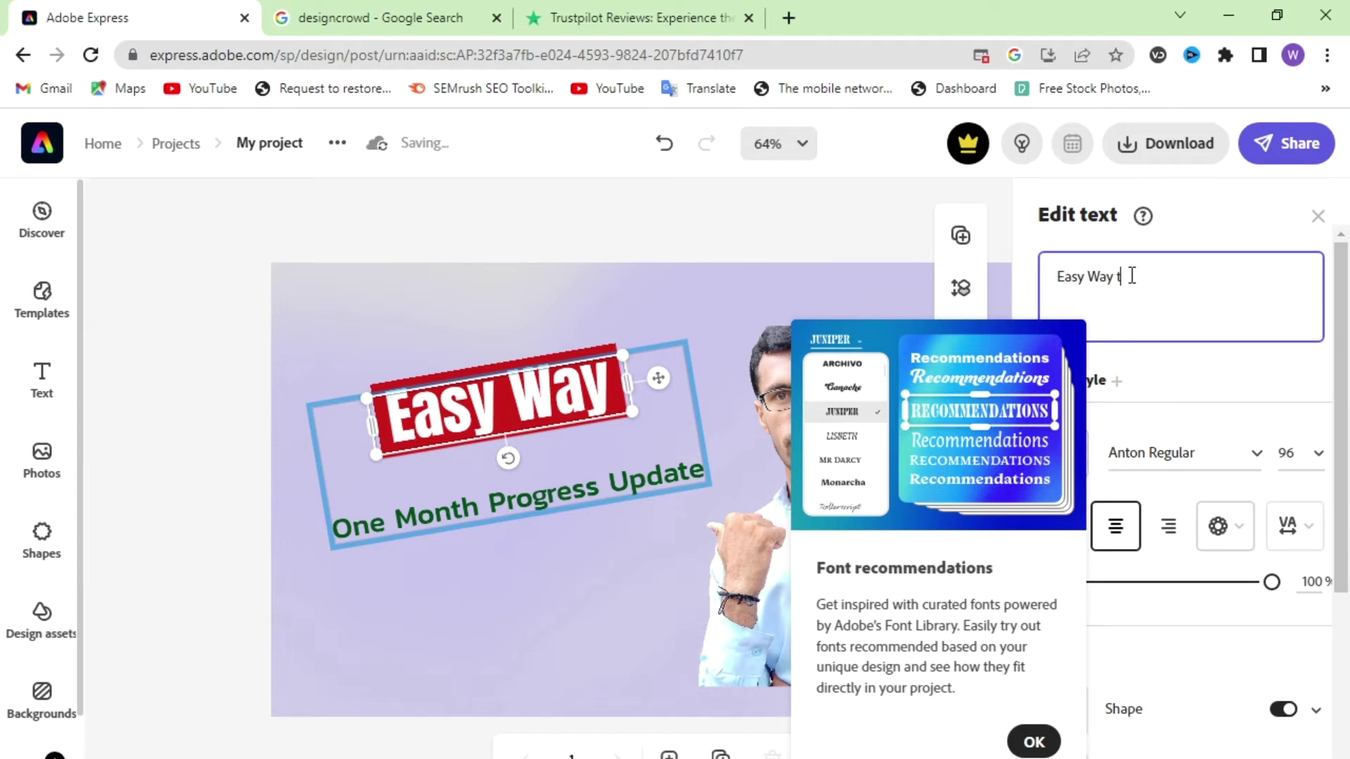
text(o Earn M)
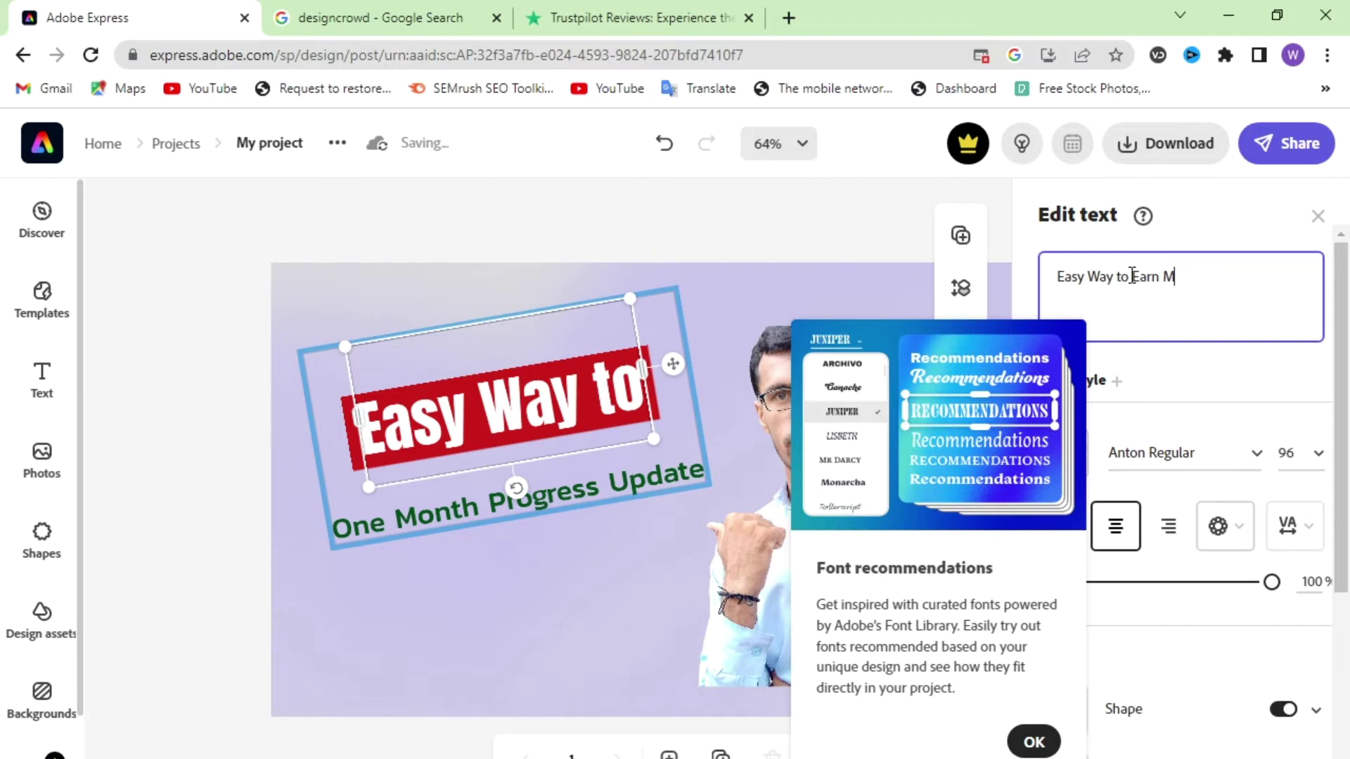
text(oney ONlin)
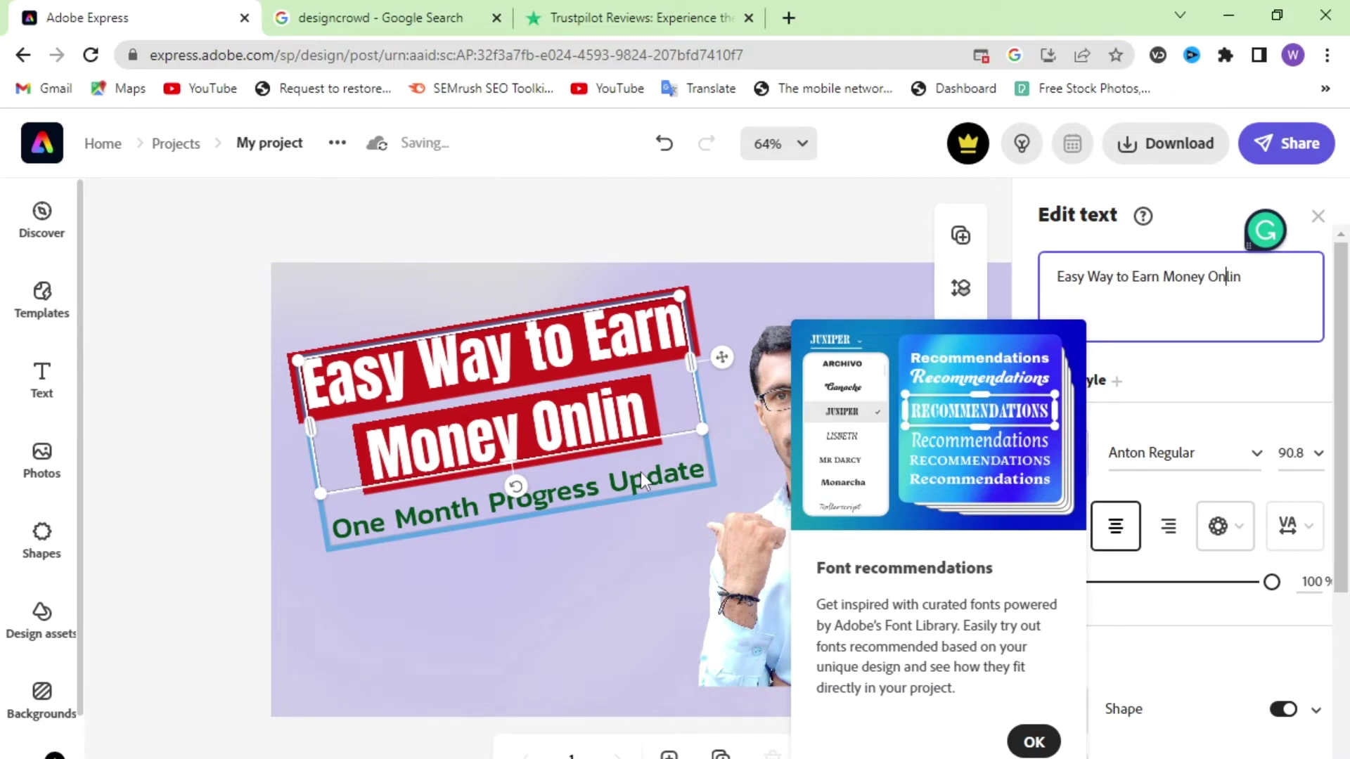
click(603, 488)
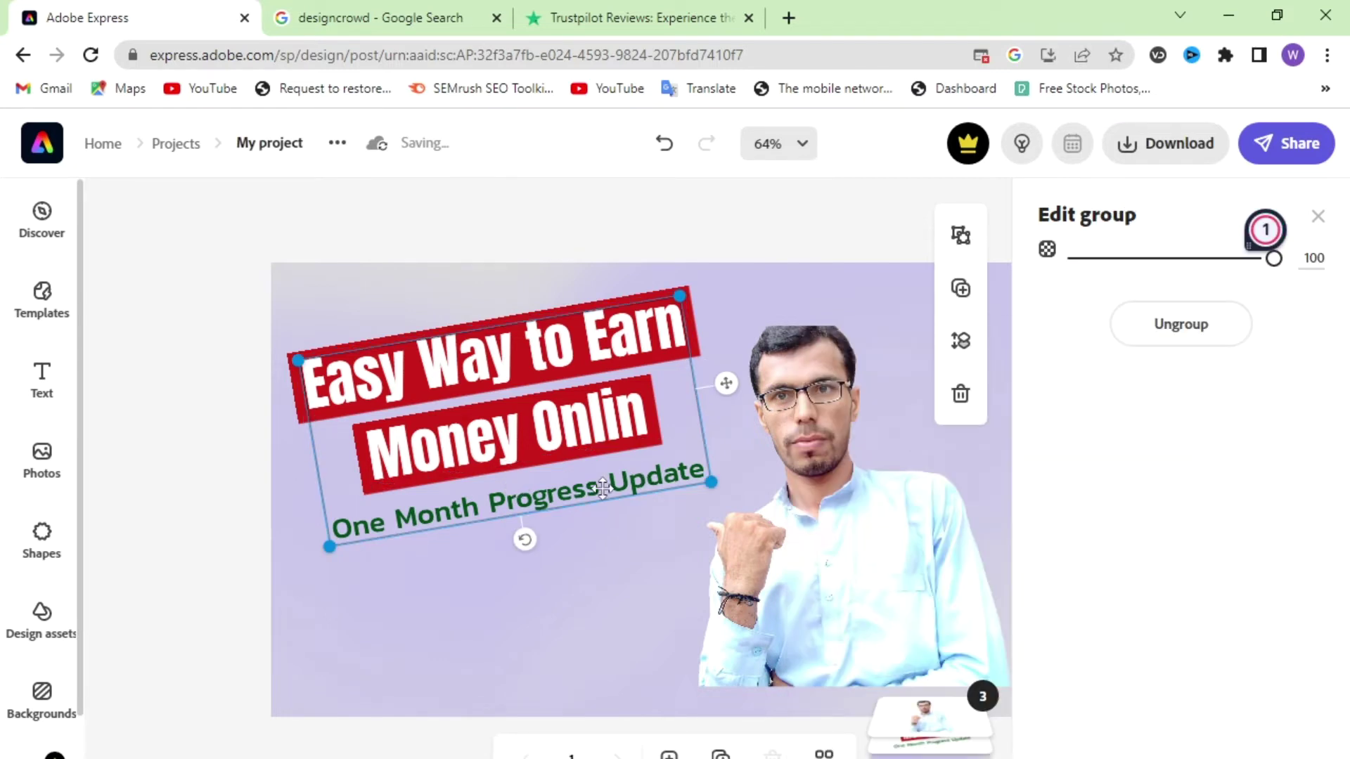
Replace the green subtitle text with 'Canva' and enlarge it.
click(602, 487)
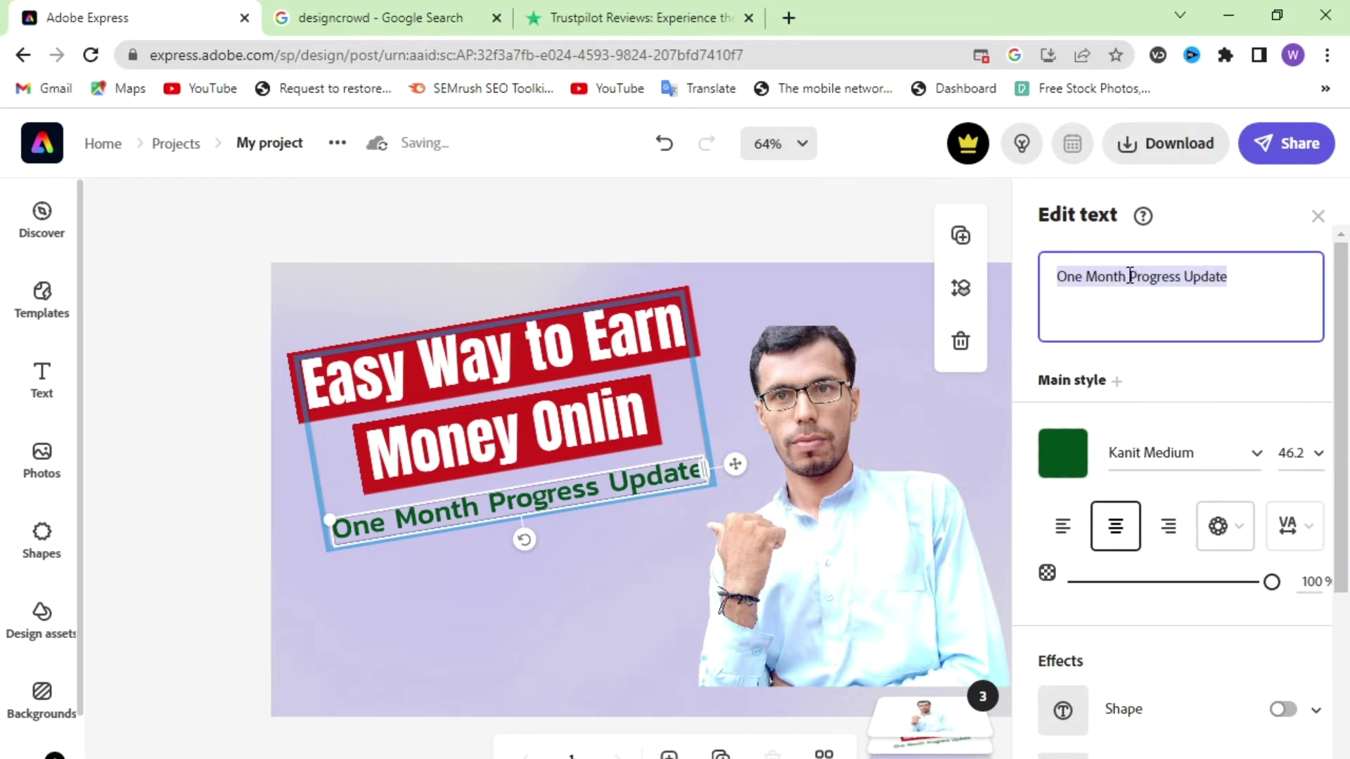
text(q)
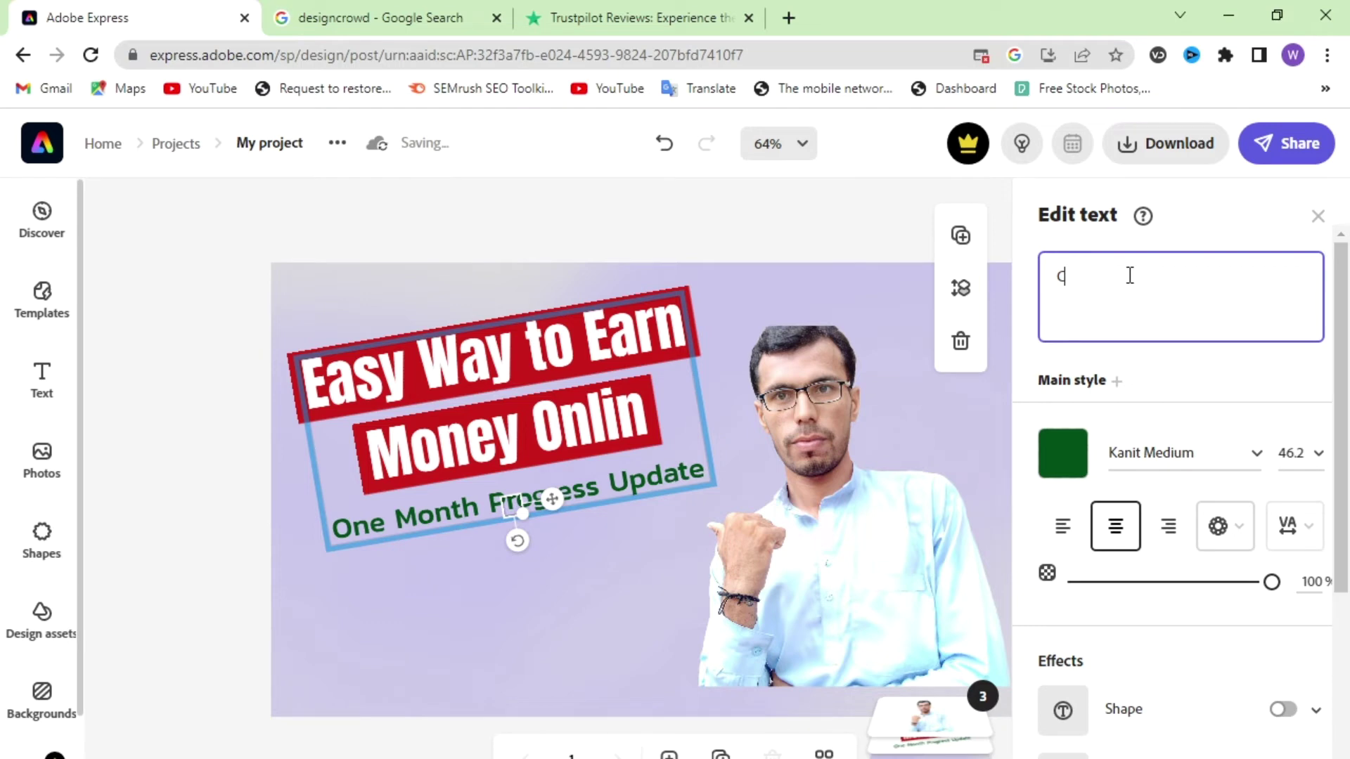
text(anva)
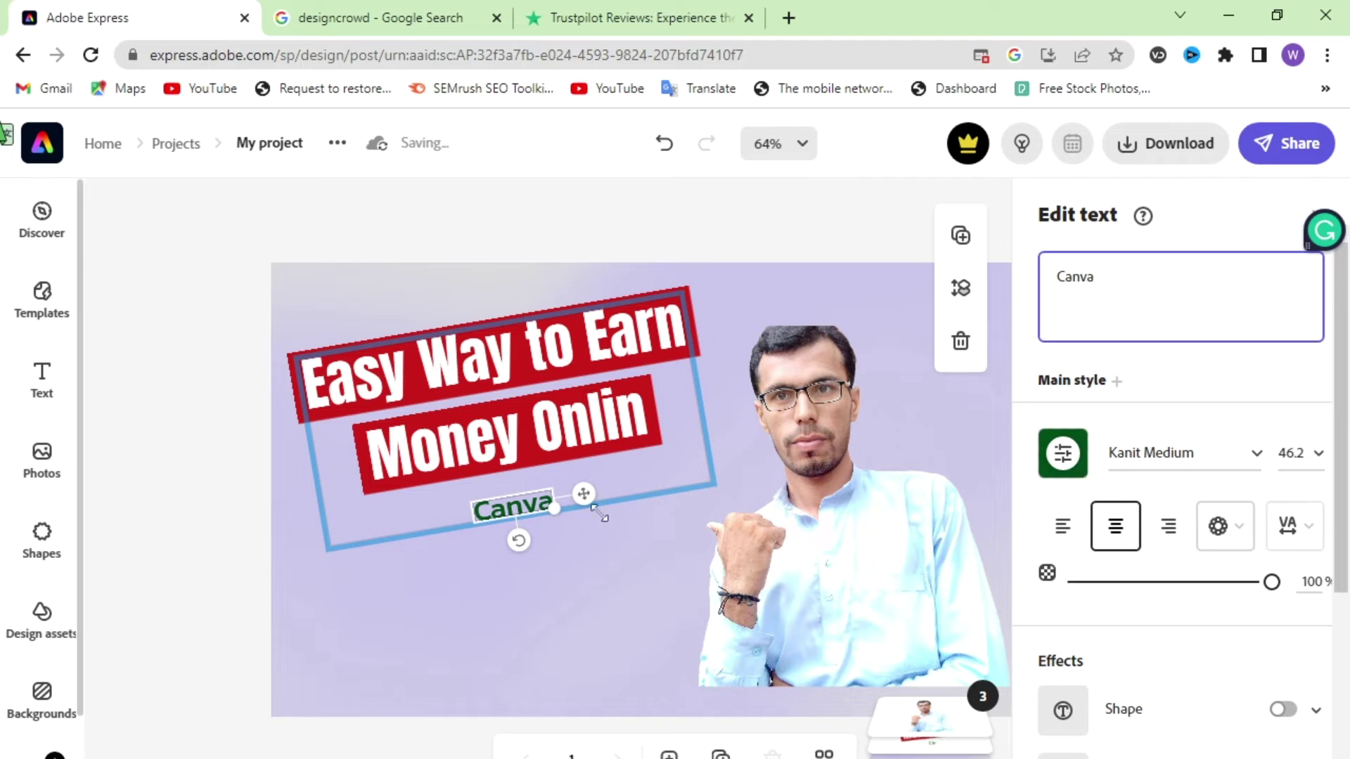
drag(596, 509, 602, 511)
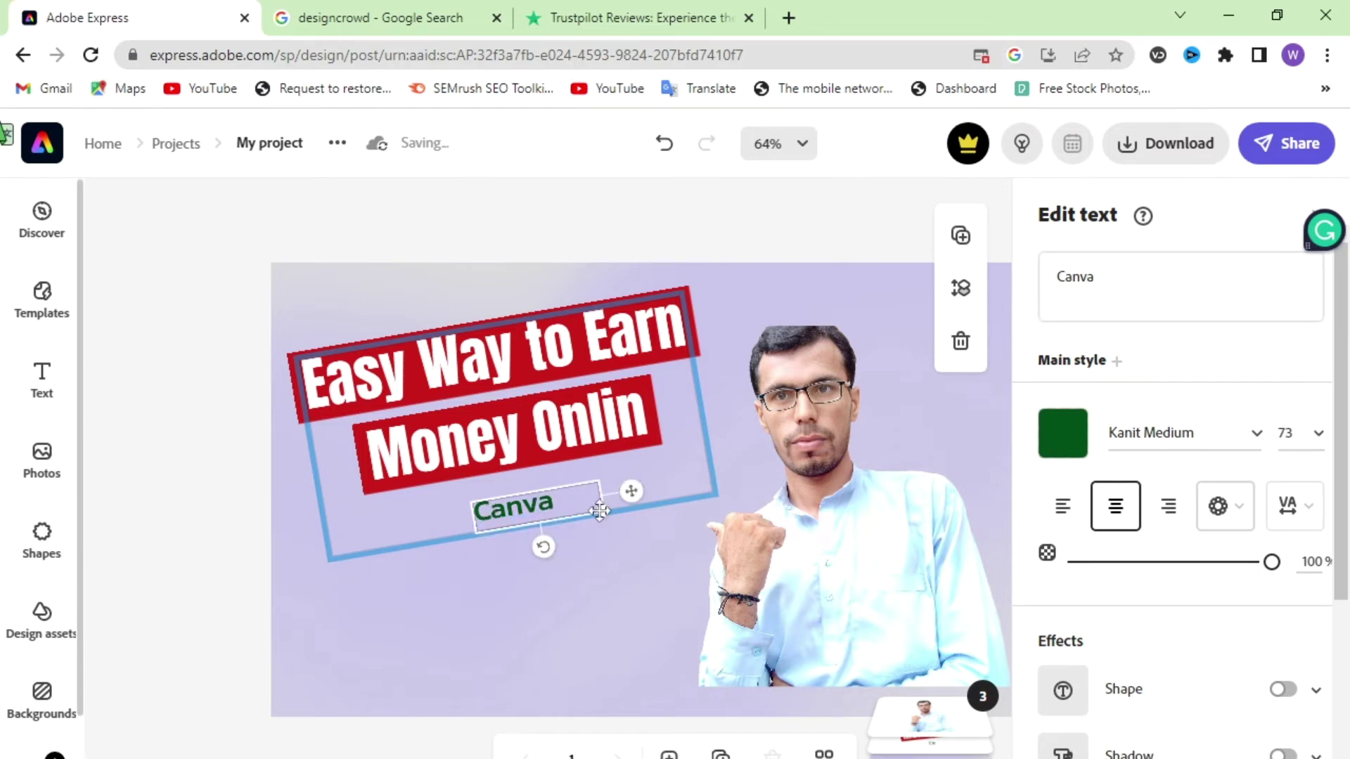
click(506, 497)
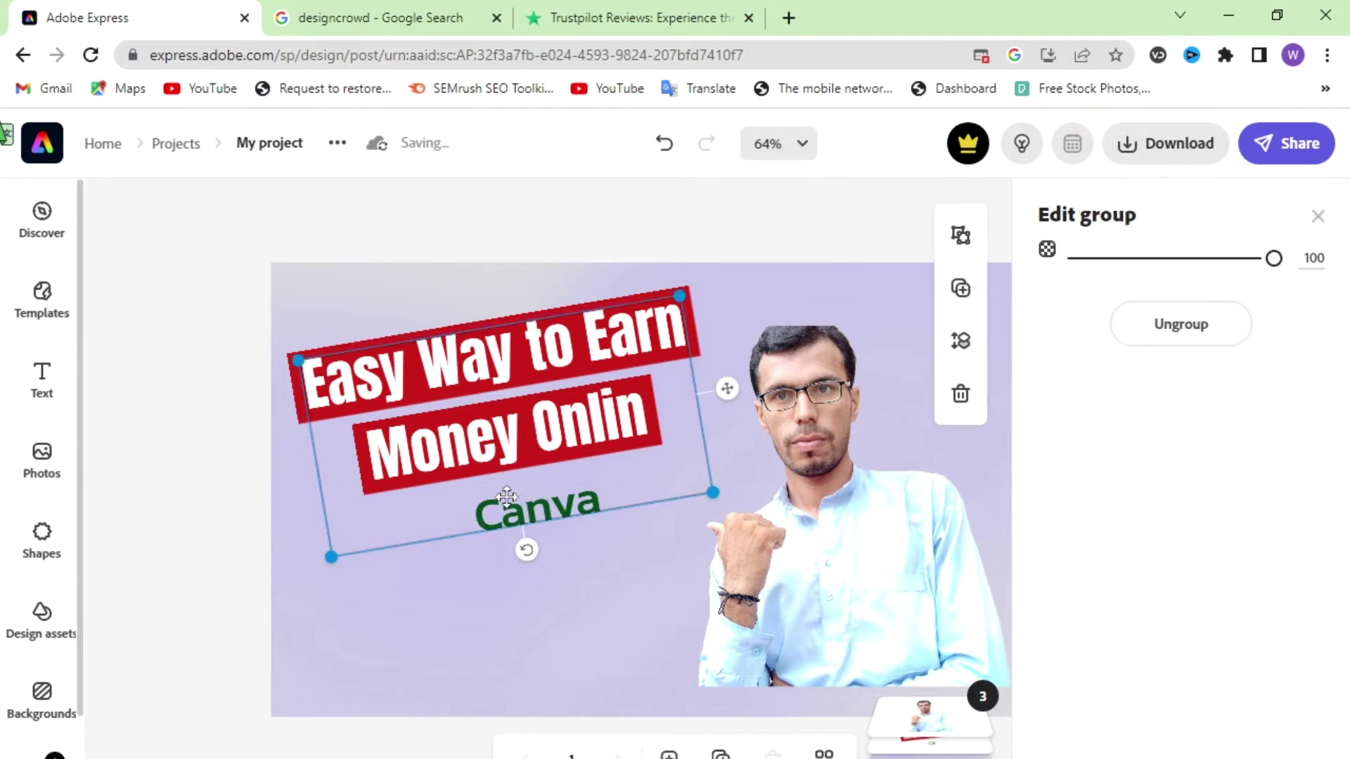
click(458, 610)
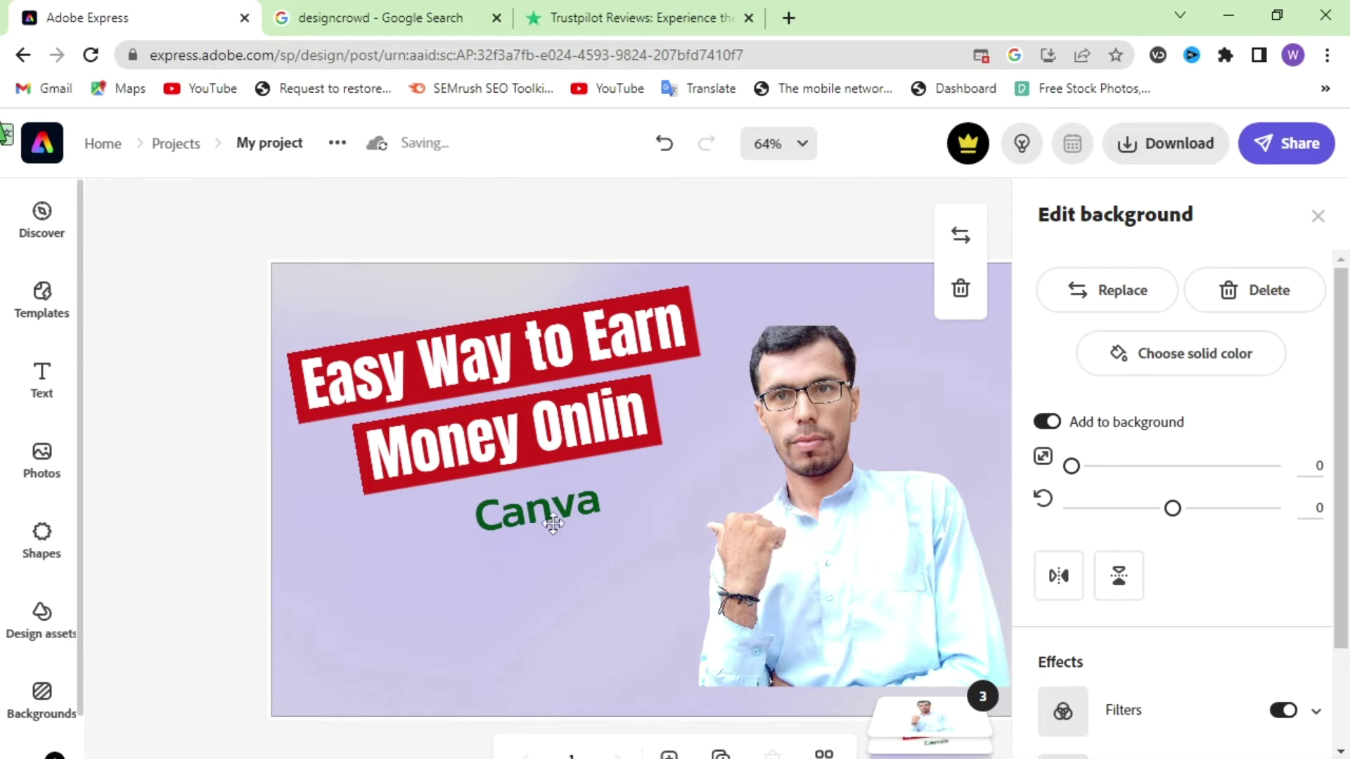
Insert 'With' before Canva so the subtitle reads 'With Canva'.
click(476, 518)
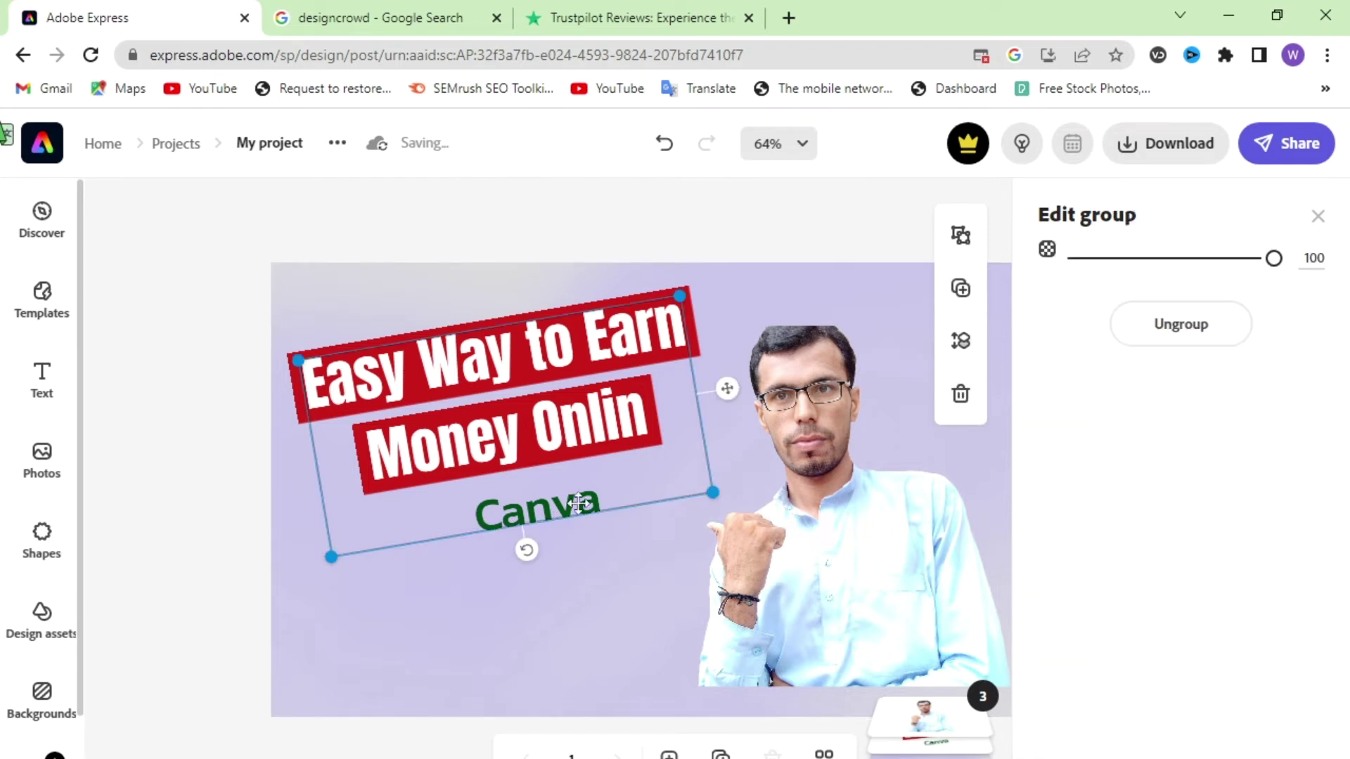
click(1109, 322)
click(1069, 278)
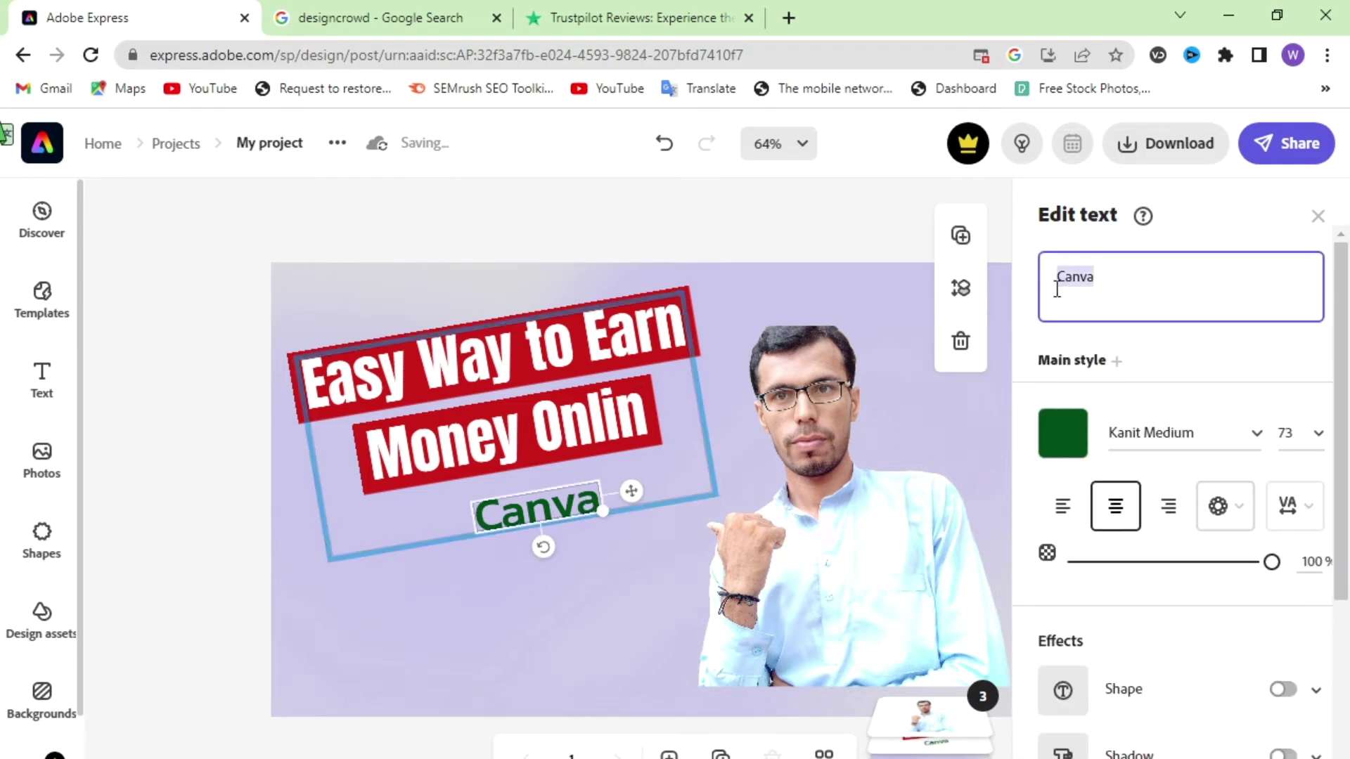
click(1061, 273)
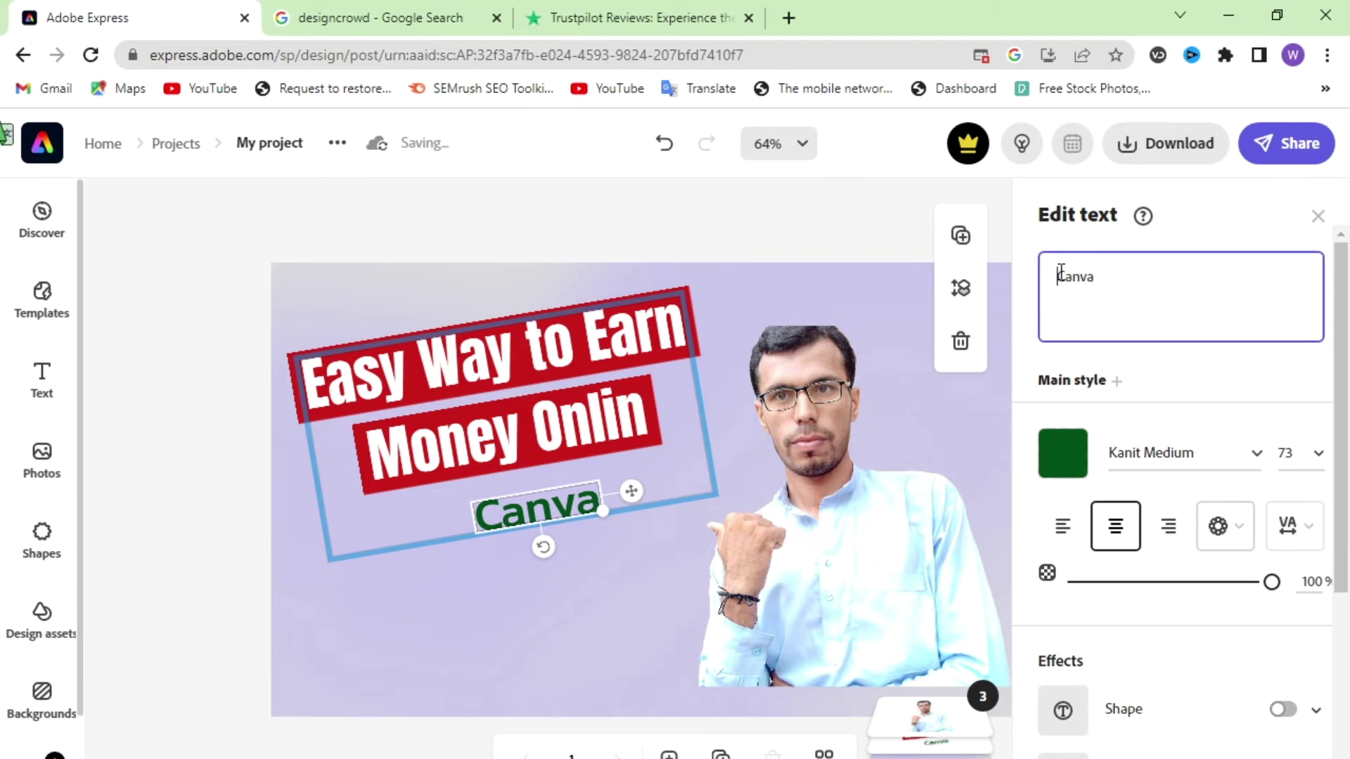
text(W)
text(i)
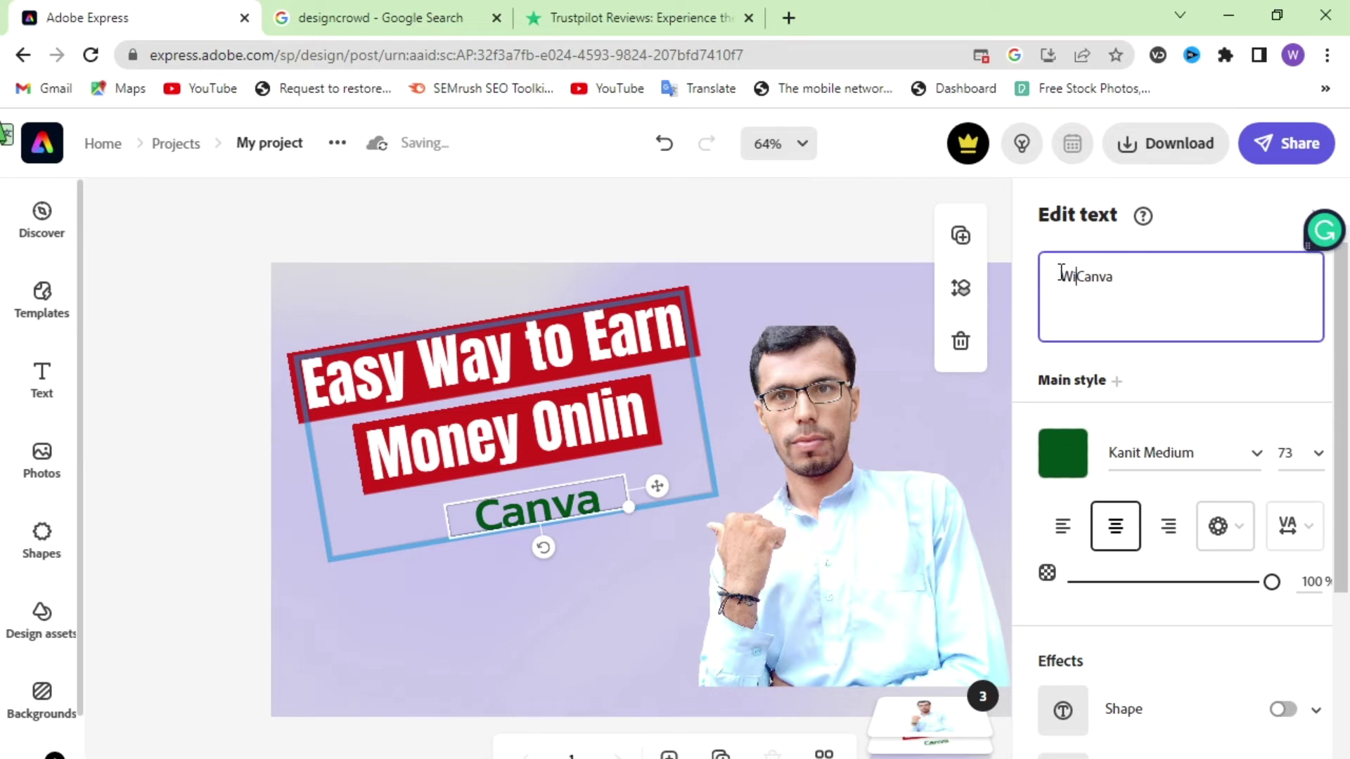
text(th)
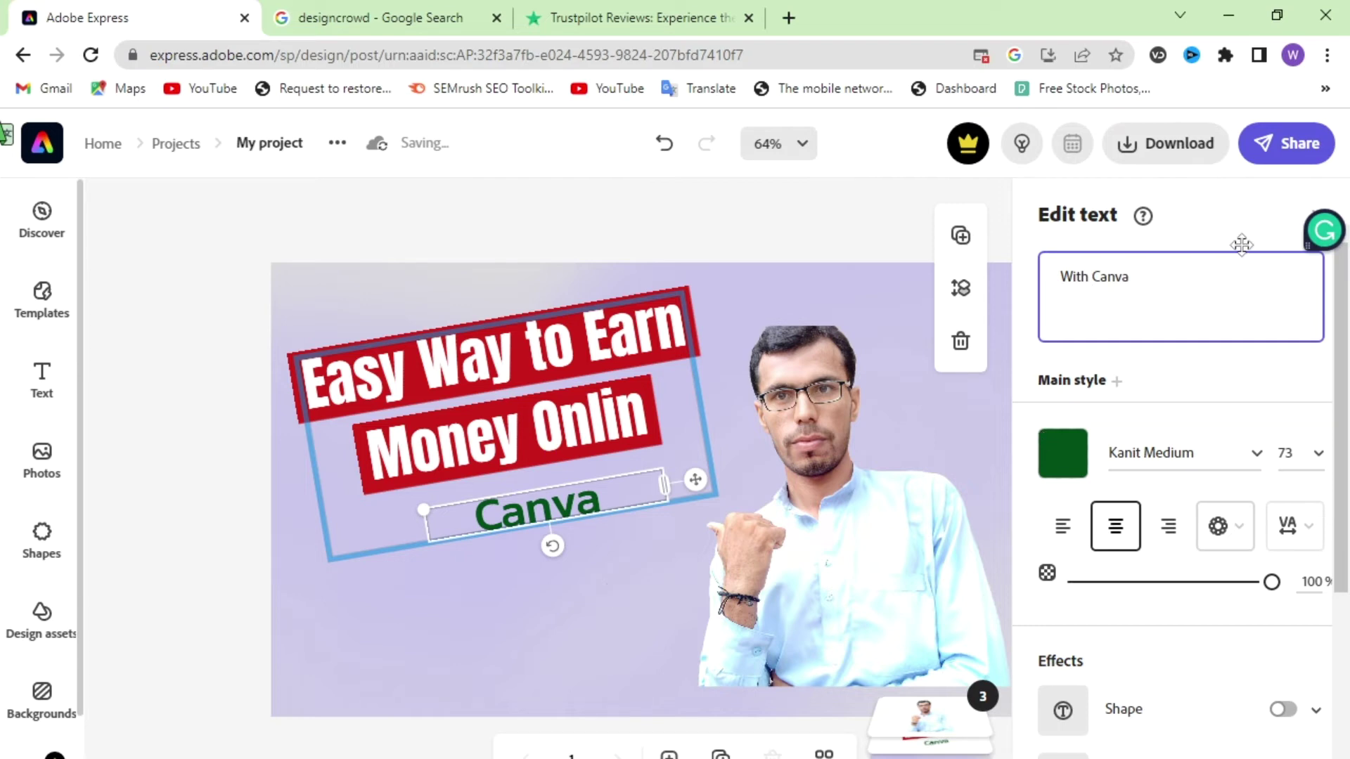
key(Escape)
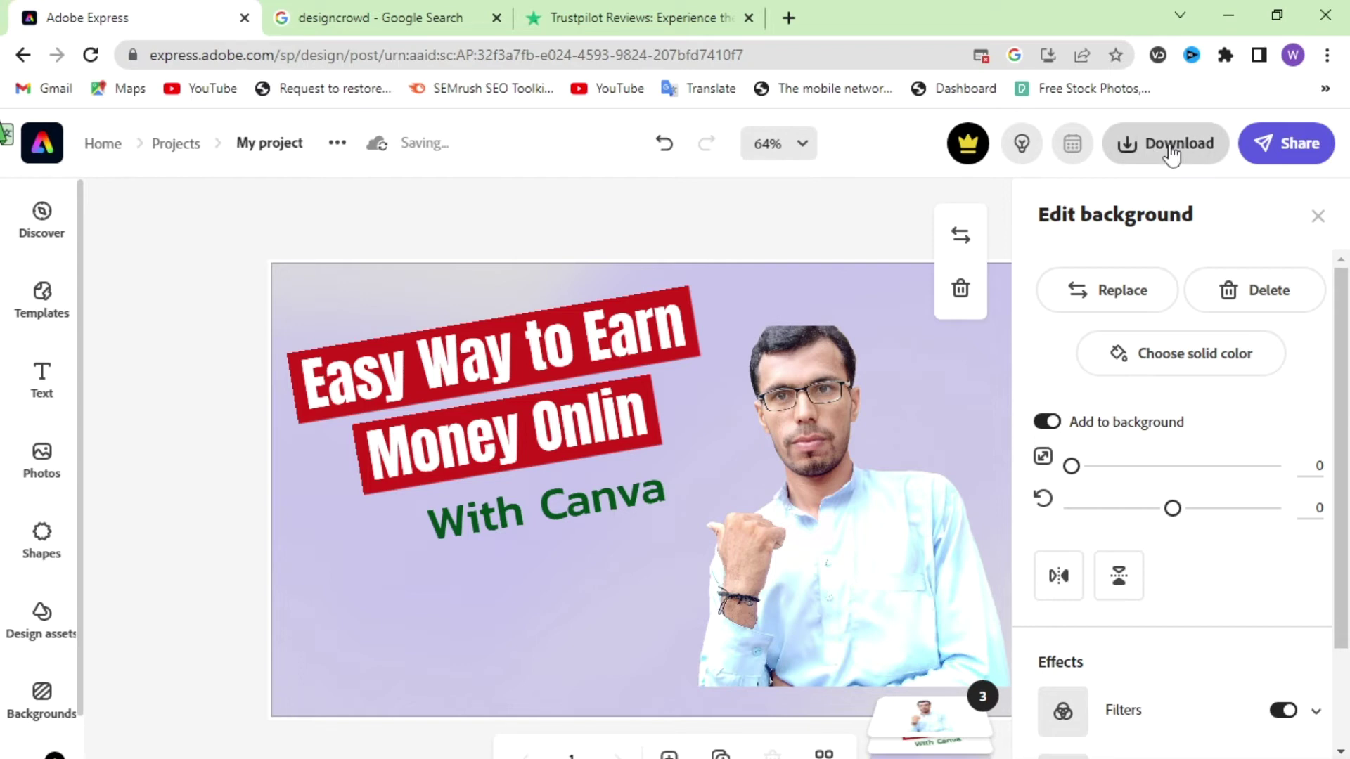
Download the finished thumbnail and dismiss the premium free-trial offer.
click(1171, 156)
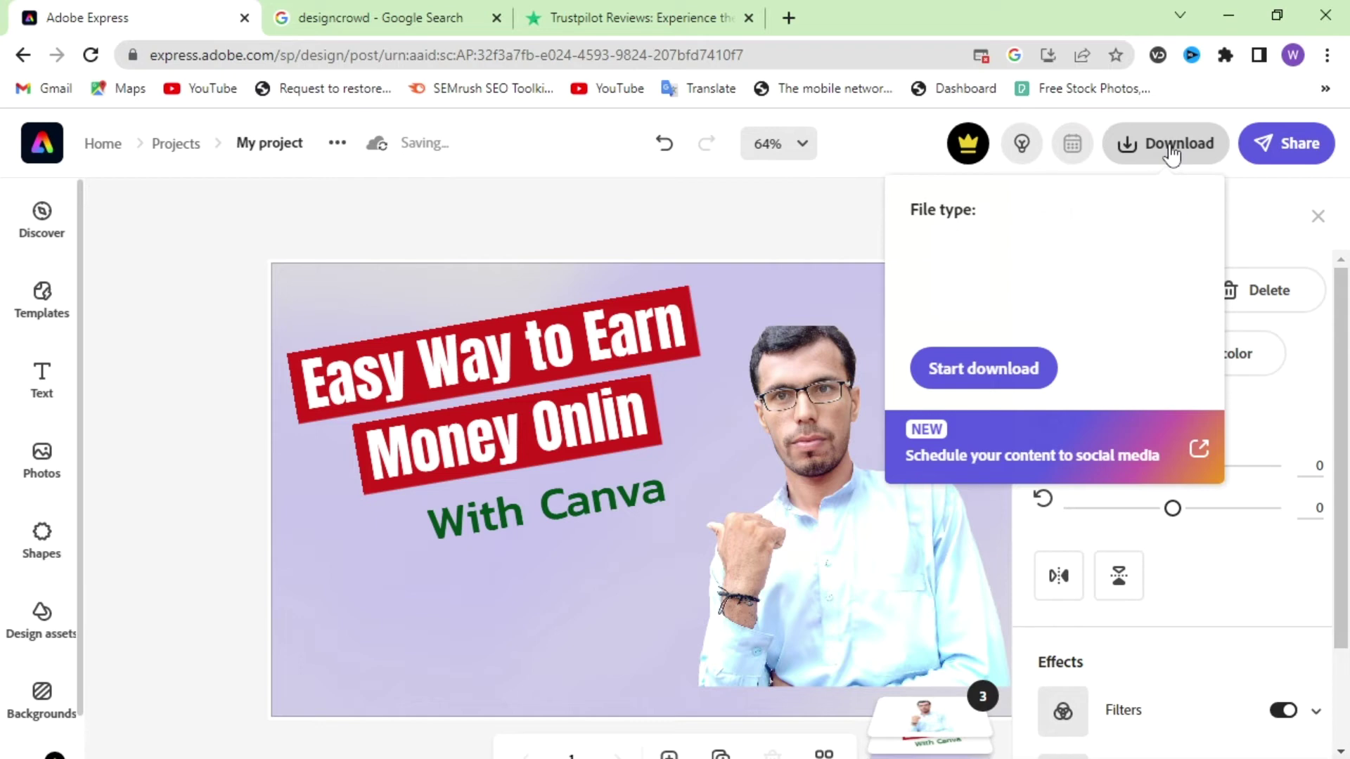
click(1171, 156)
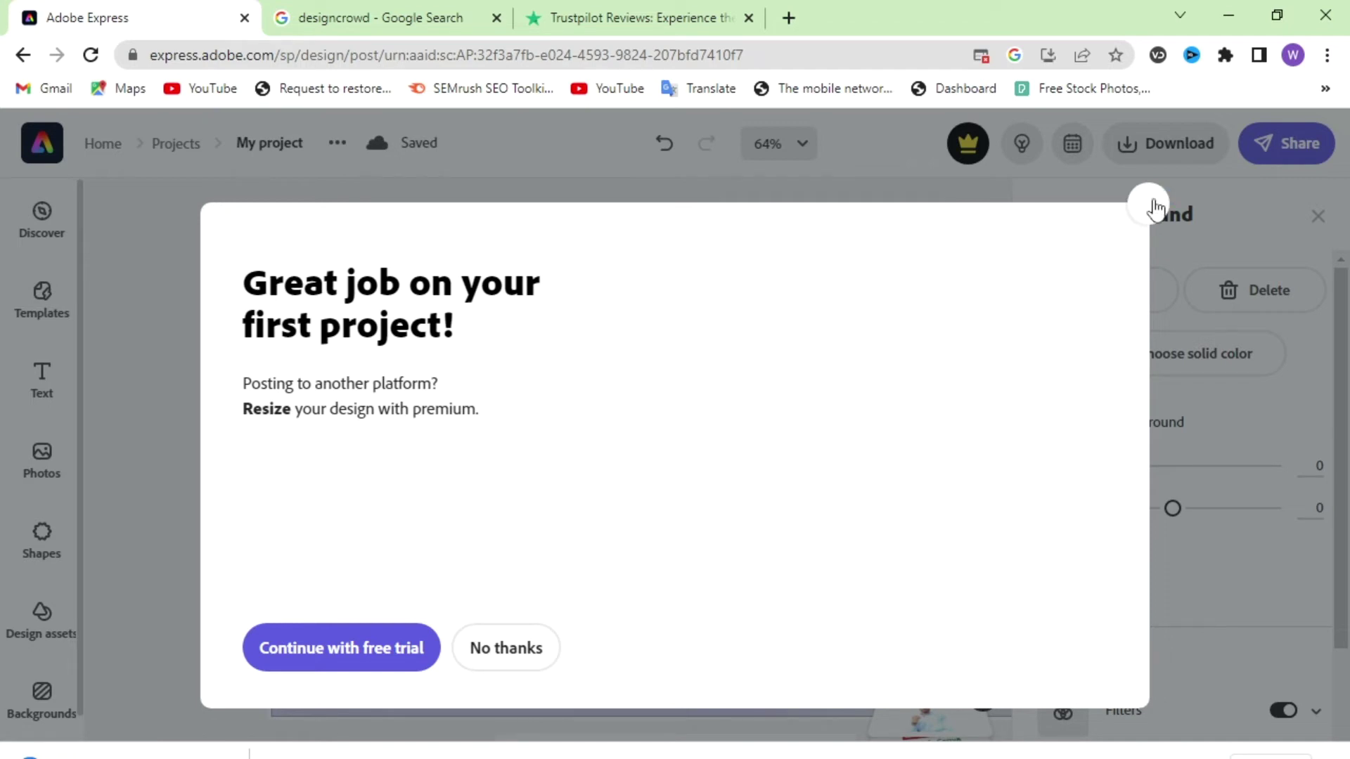
click(1153, 200)
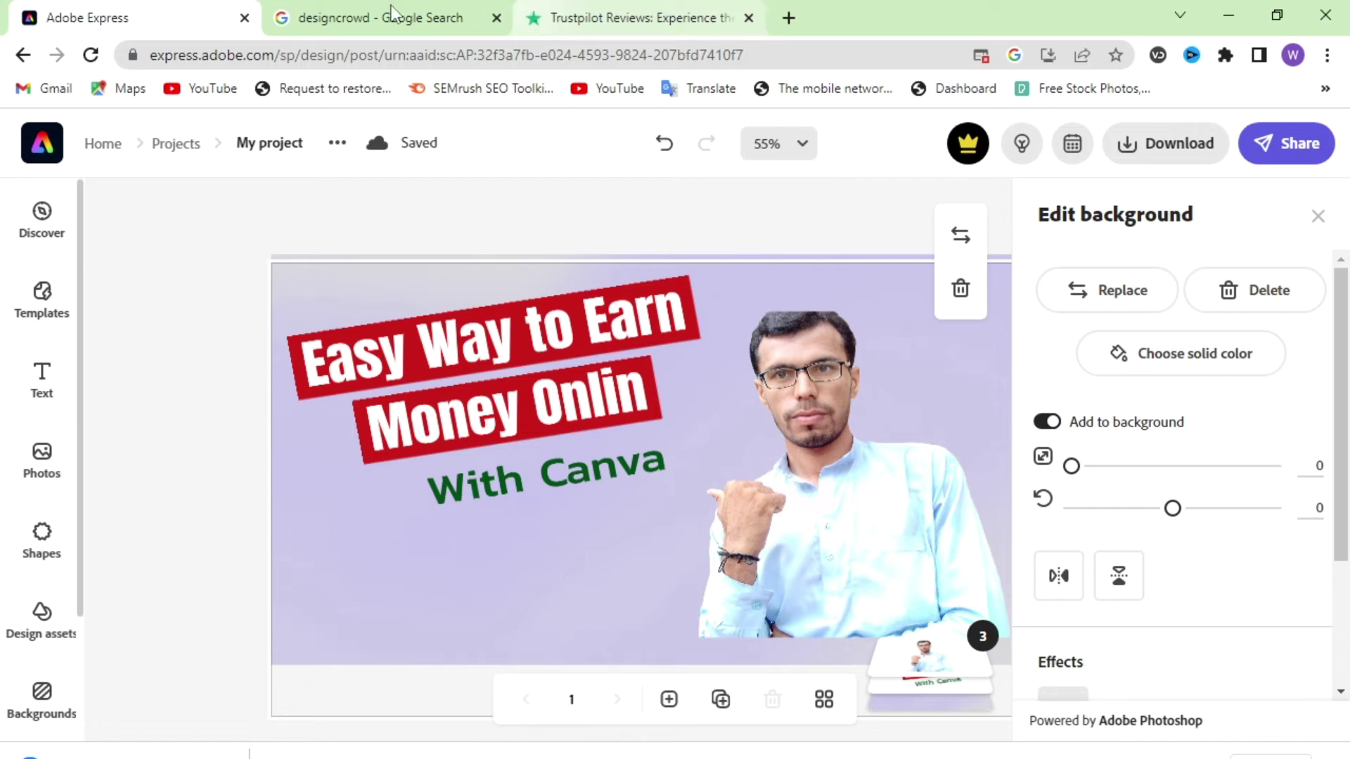
Copy the DesignCrowd web address, then switch to the Trustpilot tab.
click(362, 22)
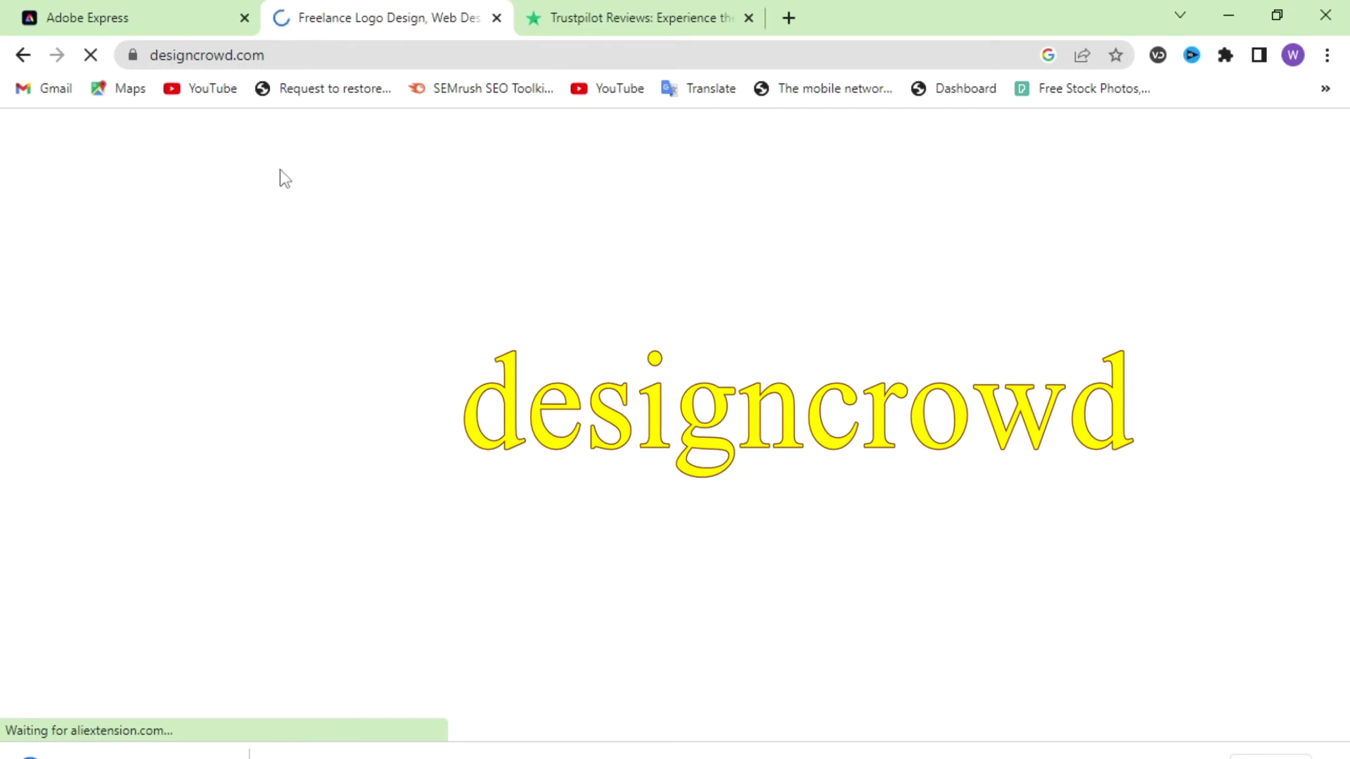
click(262, 57)
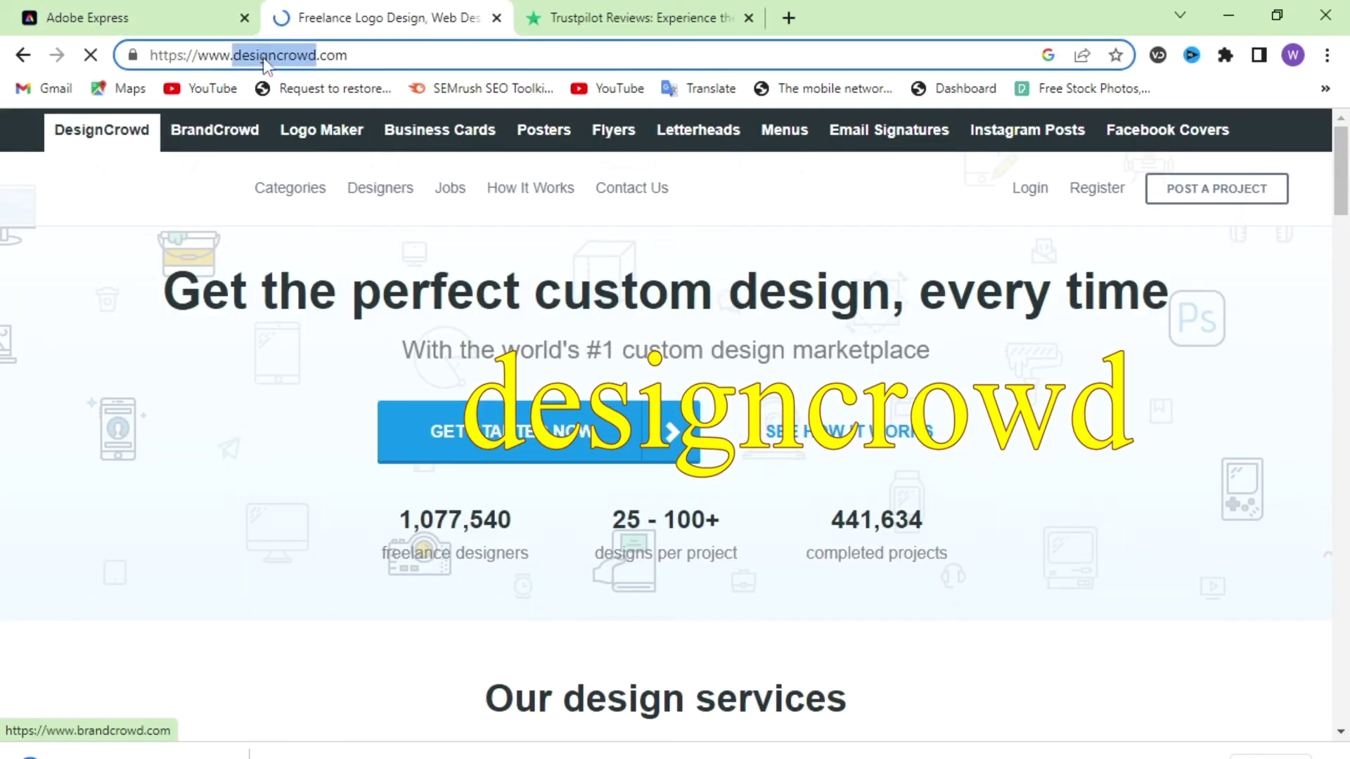
click(263, 57)
right_click(263, 58)
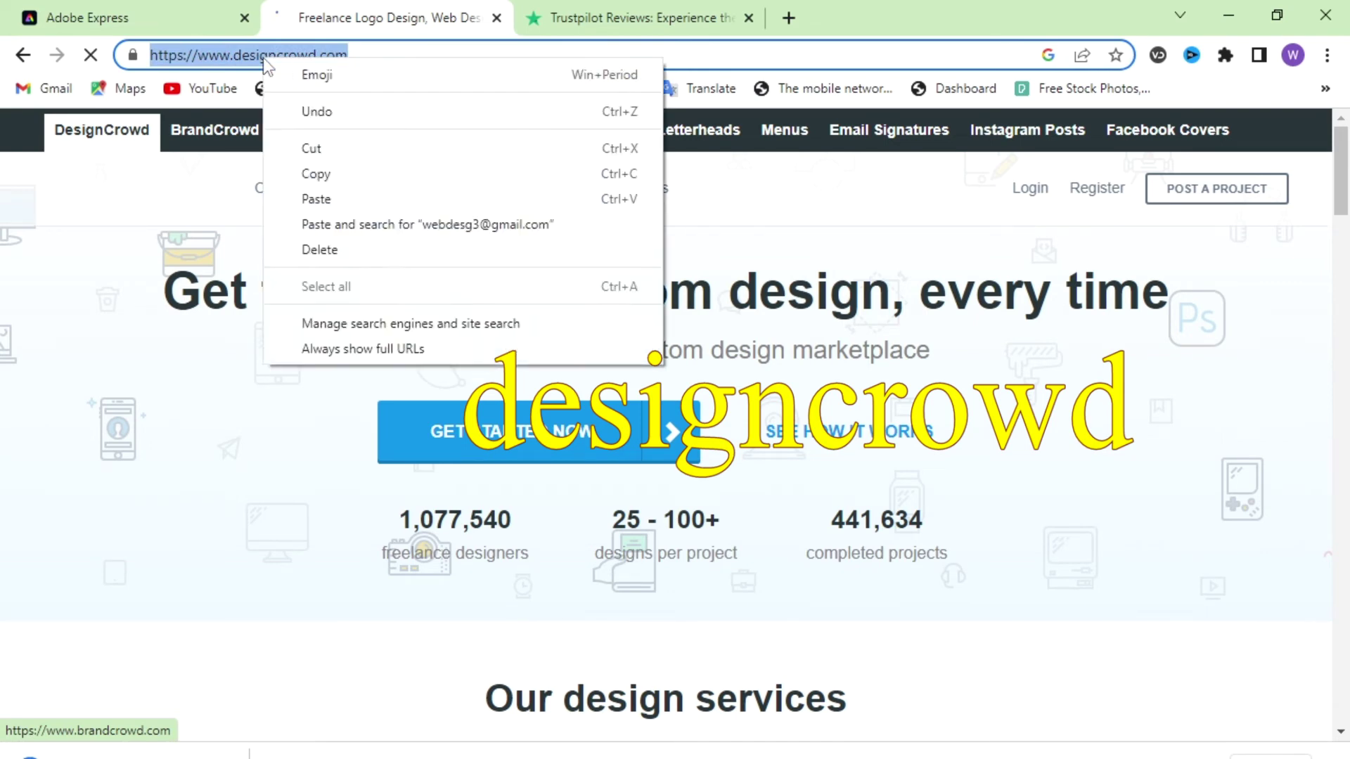
click(345, 175)
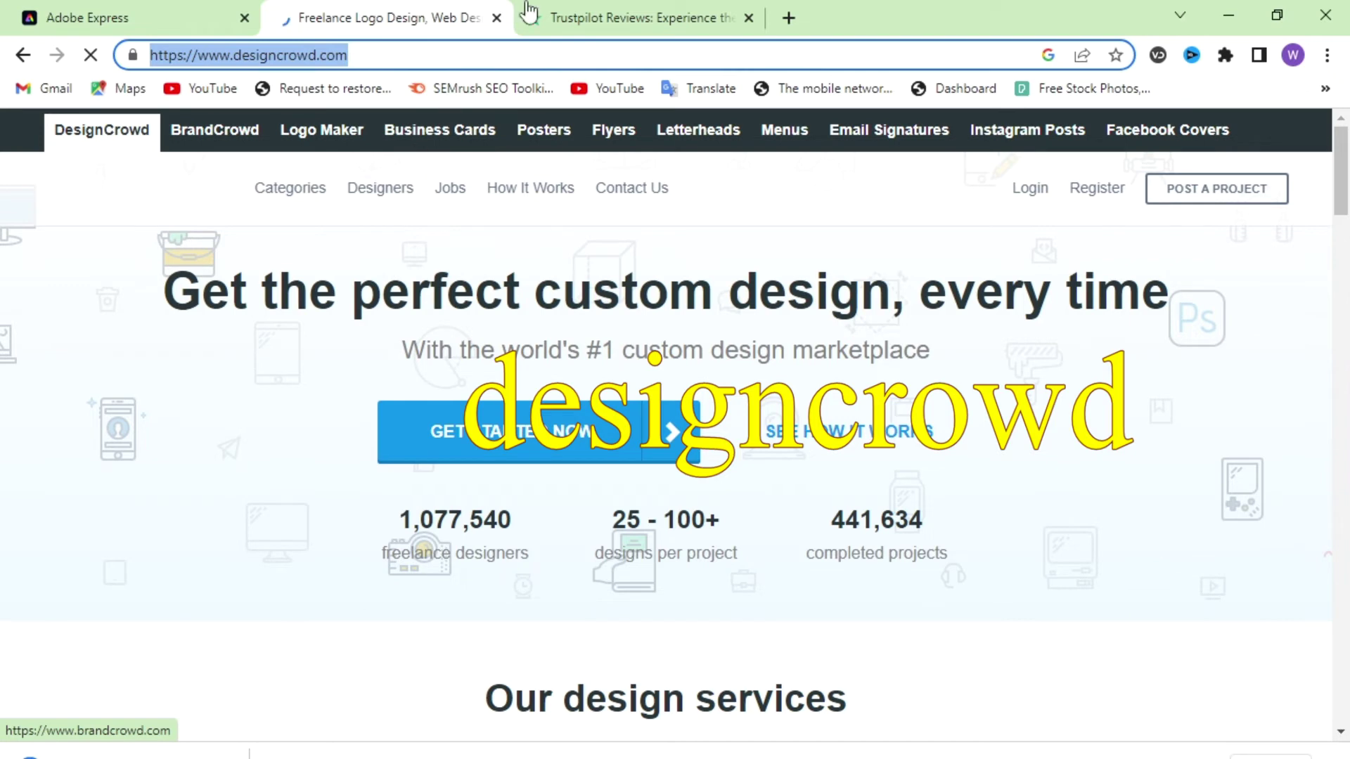
click(594, 15)
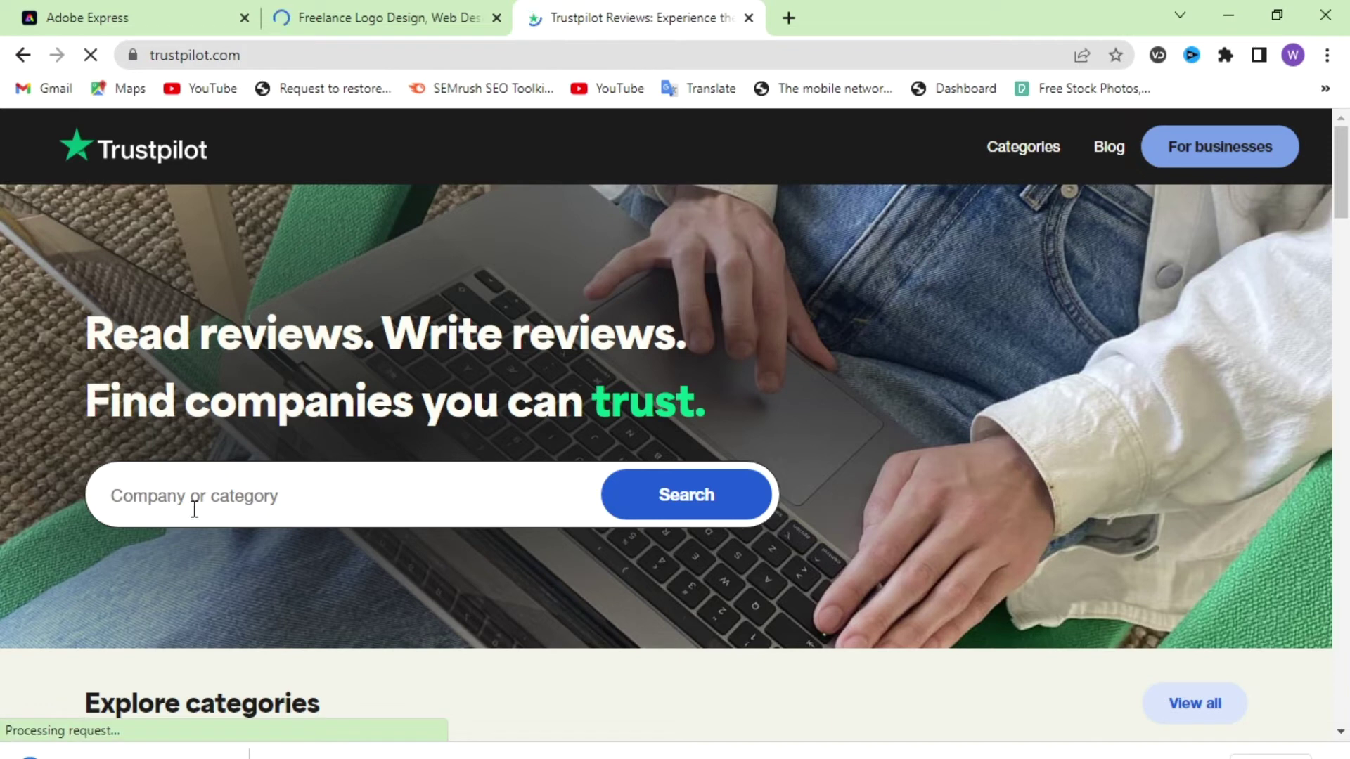
Search Trustpilot for the pasted DesignCrowd address and open its review page.
right_click(242, 492)
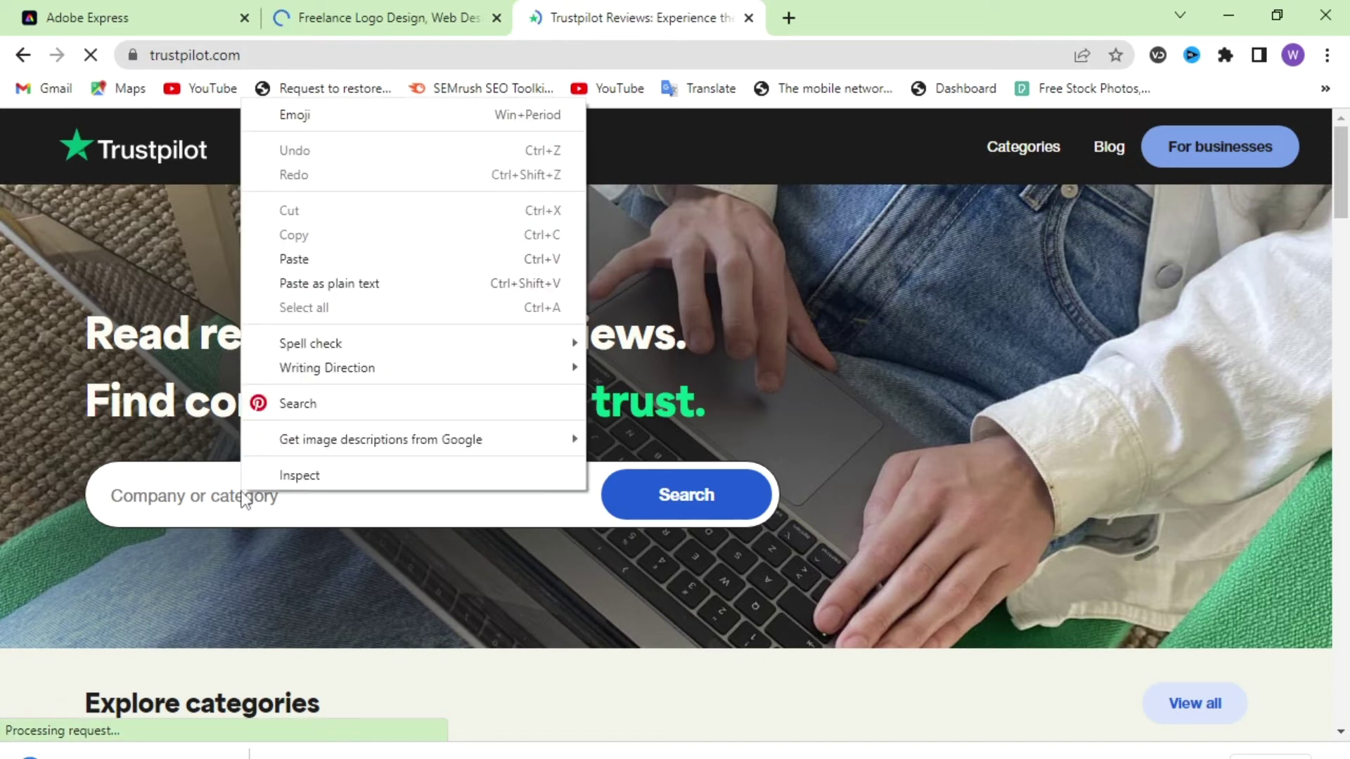
click(242, 497)
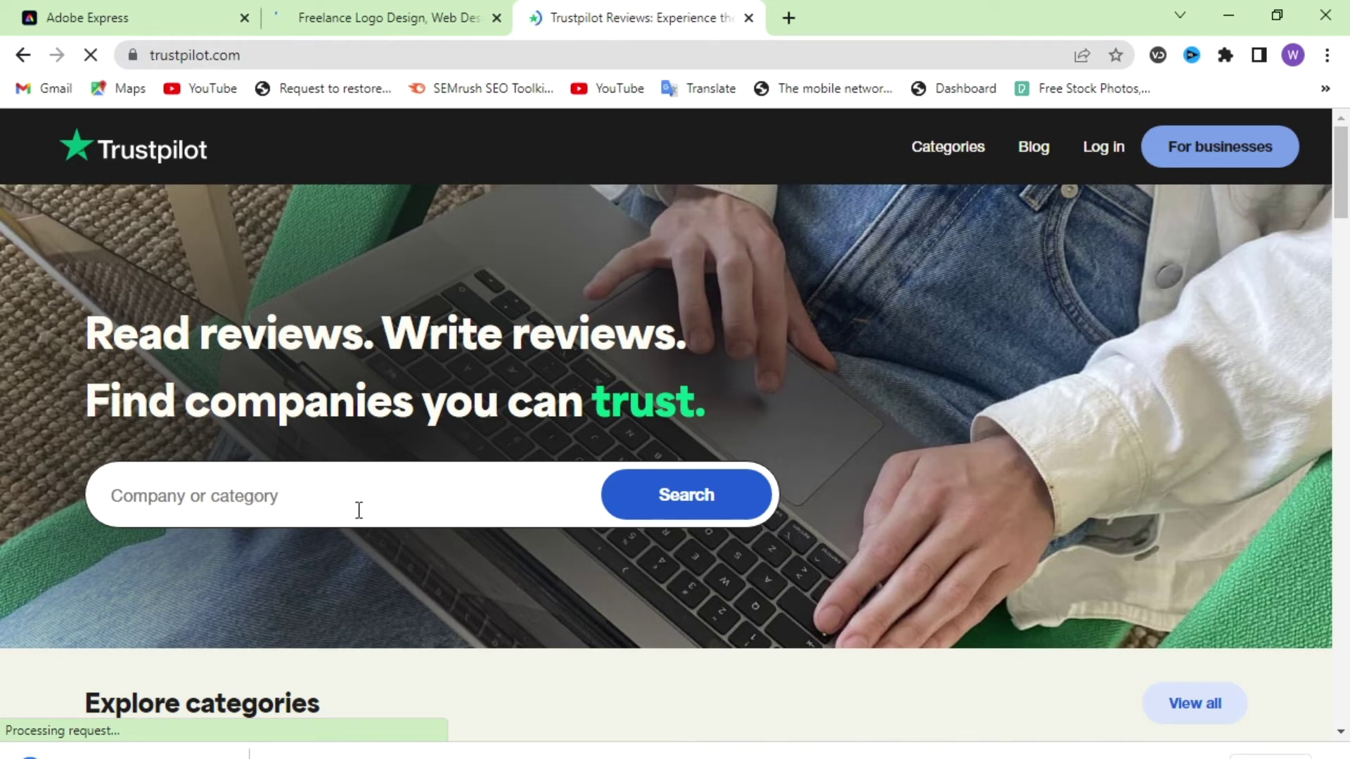
right_click(284, 501)
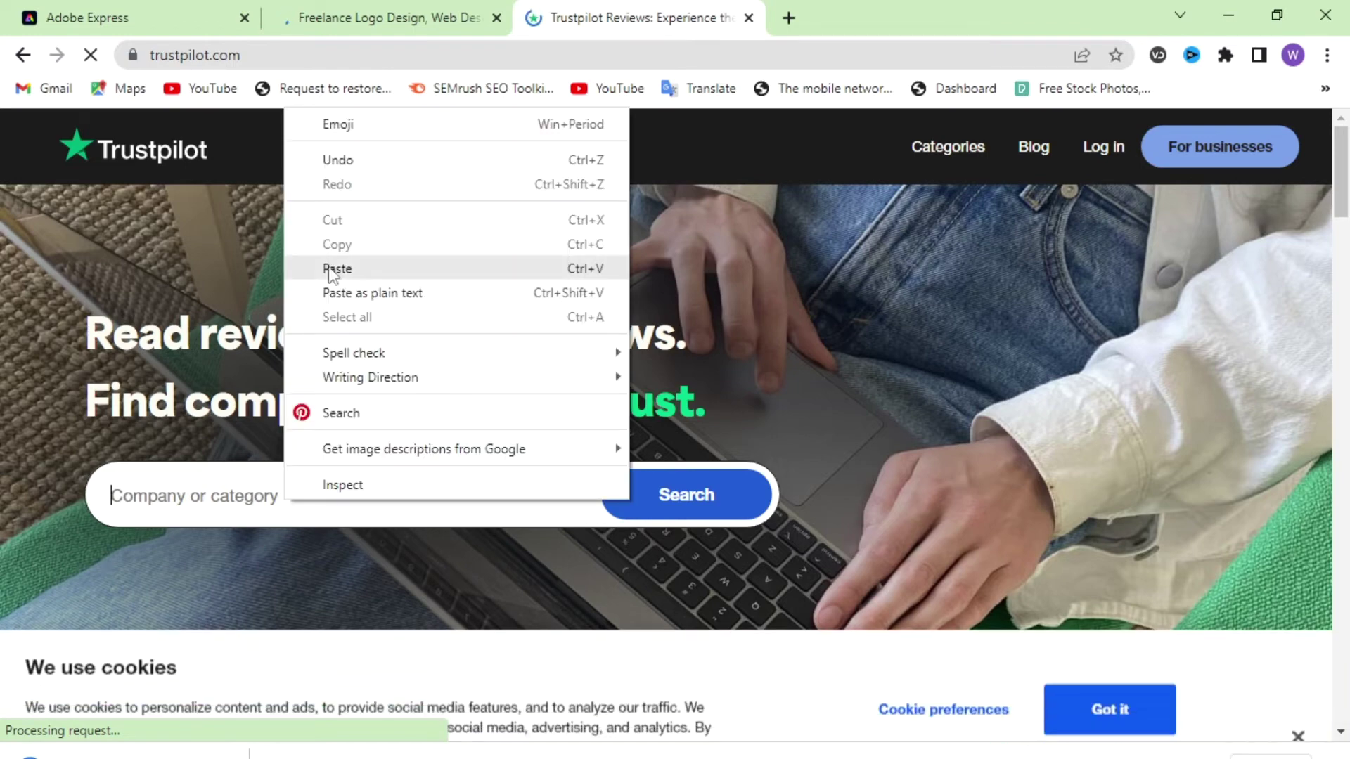
click(330, 268)
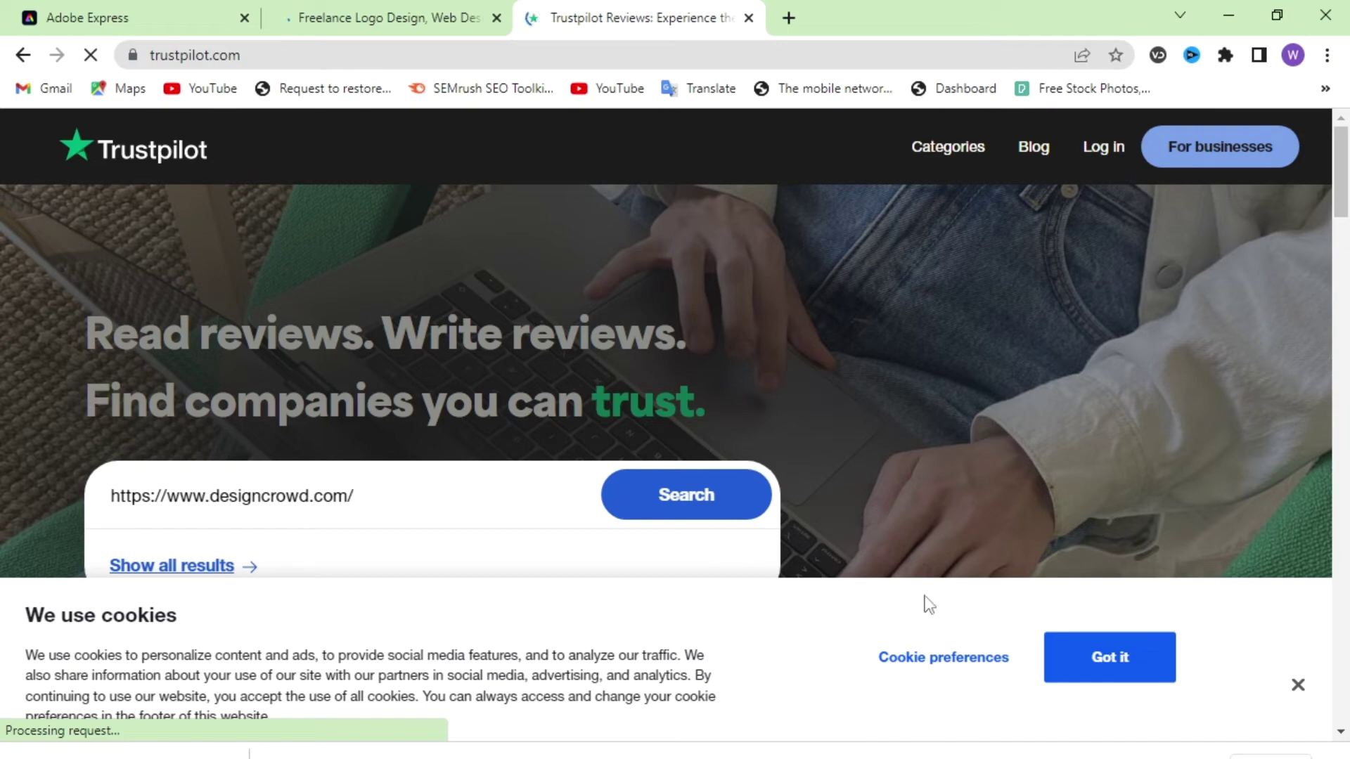
click(1299, 687)
click(644, 522)
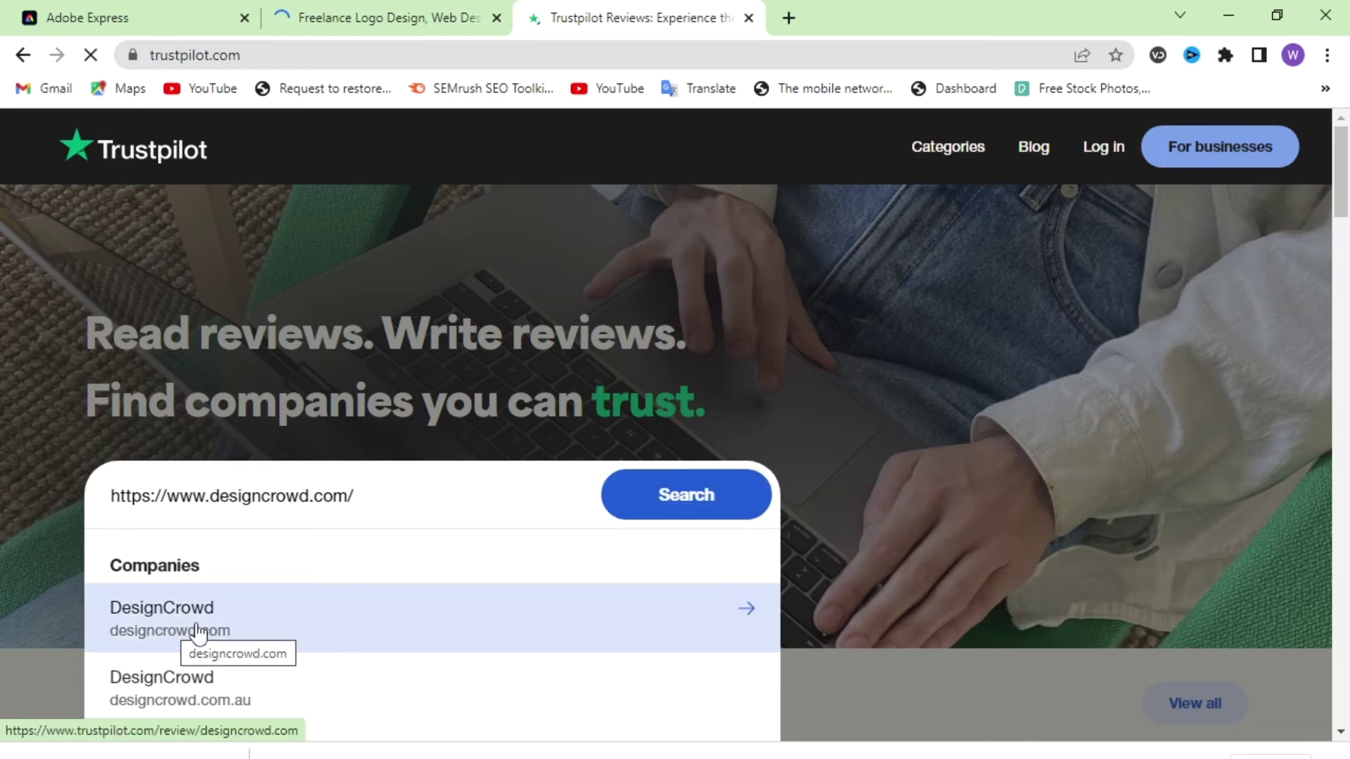
click(199, 634)
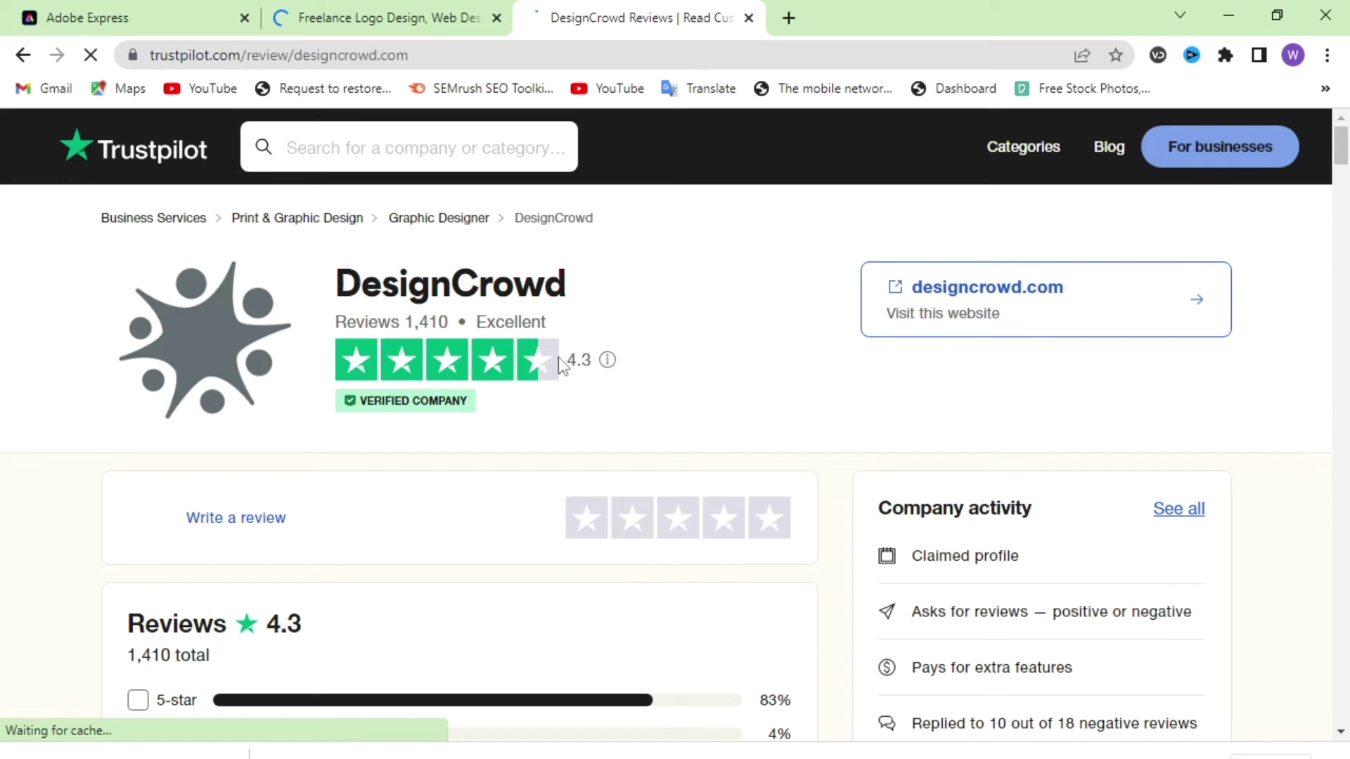
Read through DesignCrowd's 4.3-star reviews, then close the Trustpilot tab.
scroll(1343, 161, down, 1)
scroll(423, 316, down, 1)
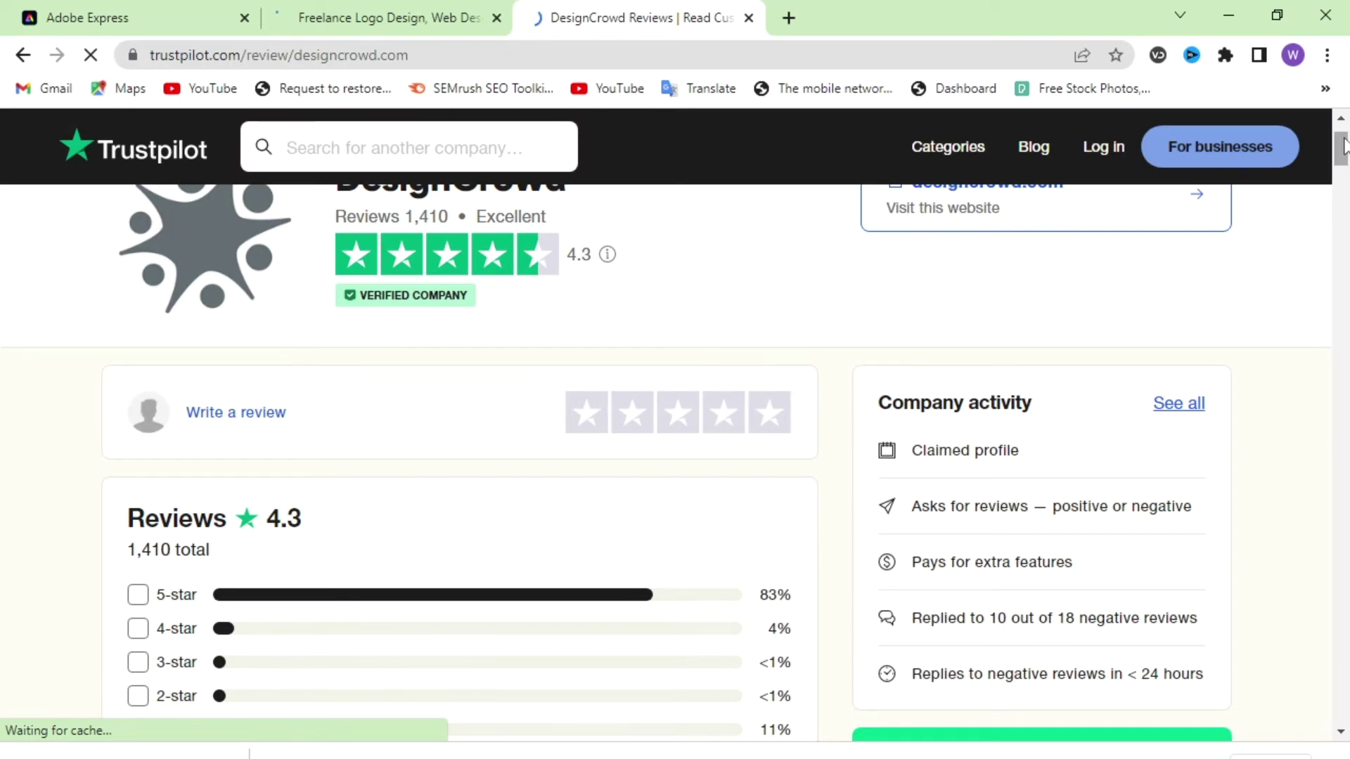
scroll(1344, 169, down, 4)
scroll(1341, 169, down, 5)
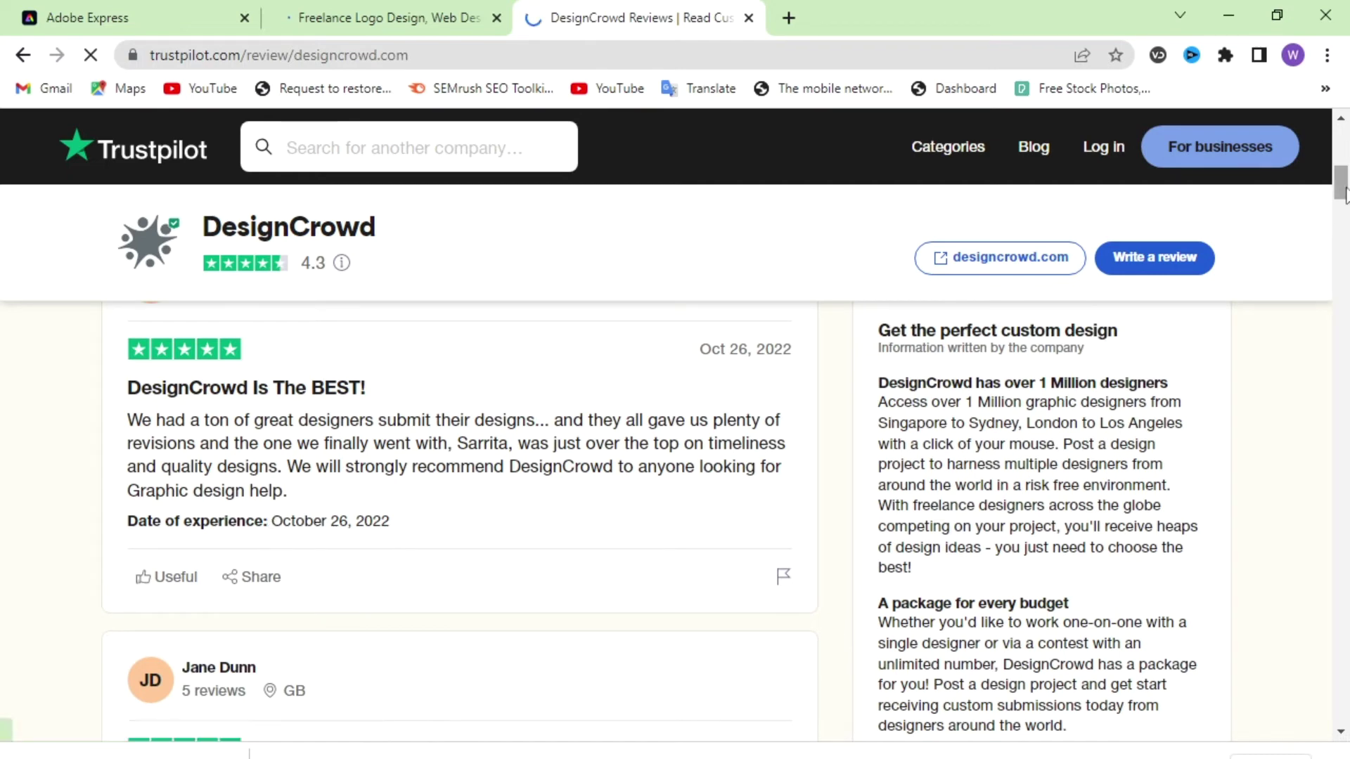
drag(1345, 197, 1345, 215)
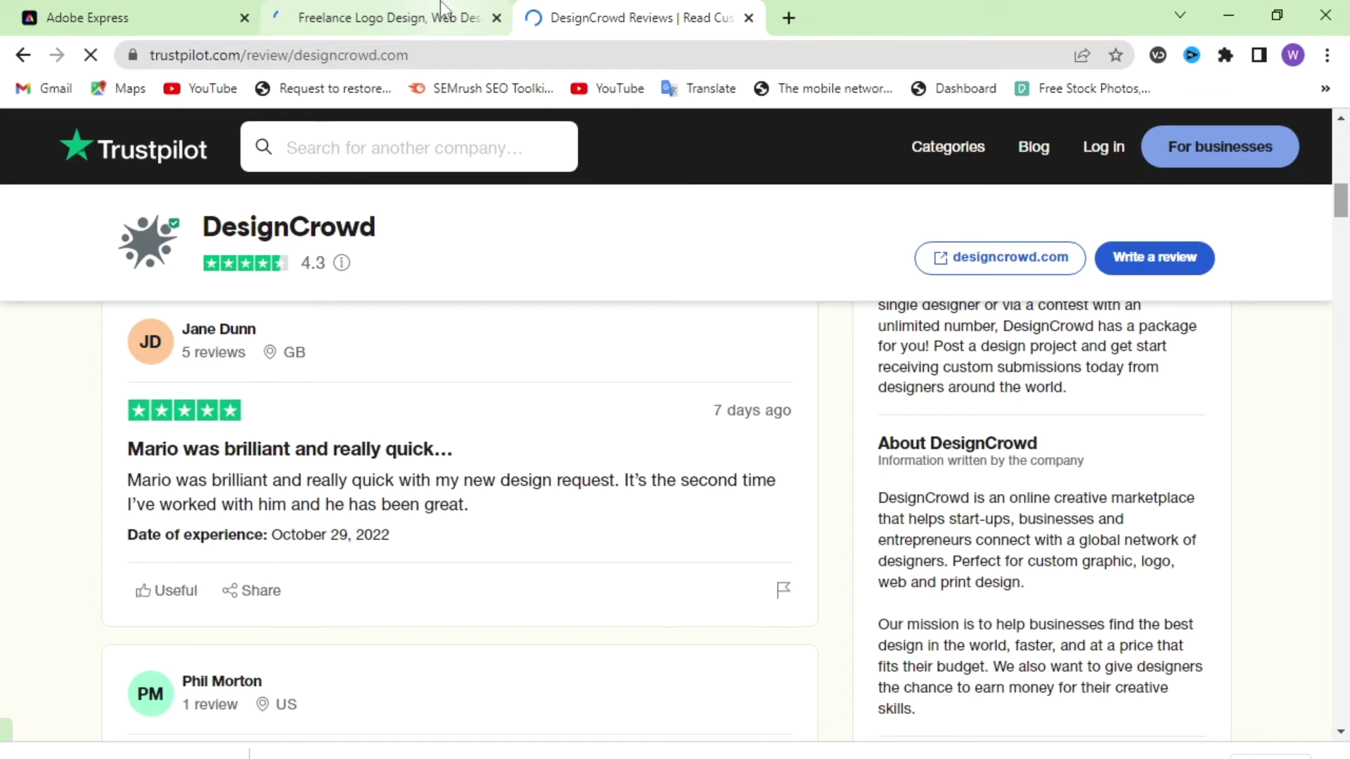
click(749, 17)
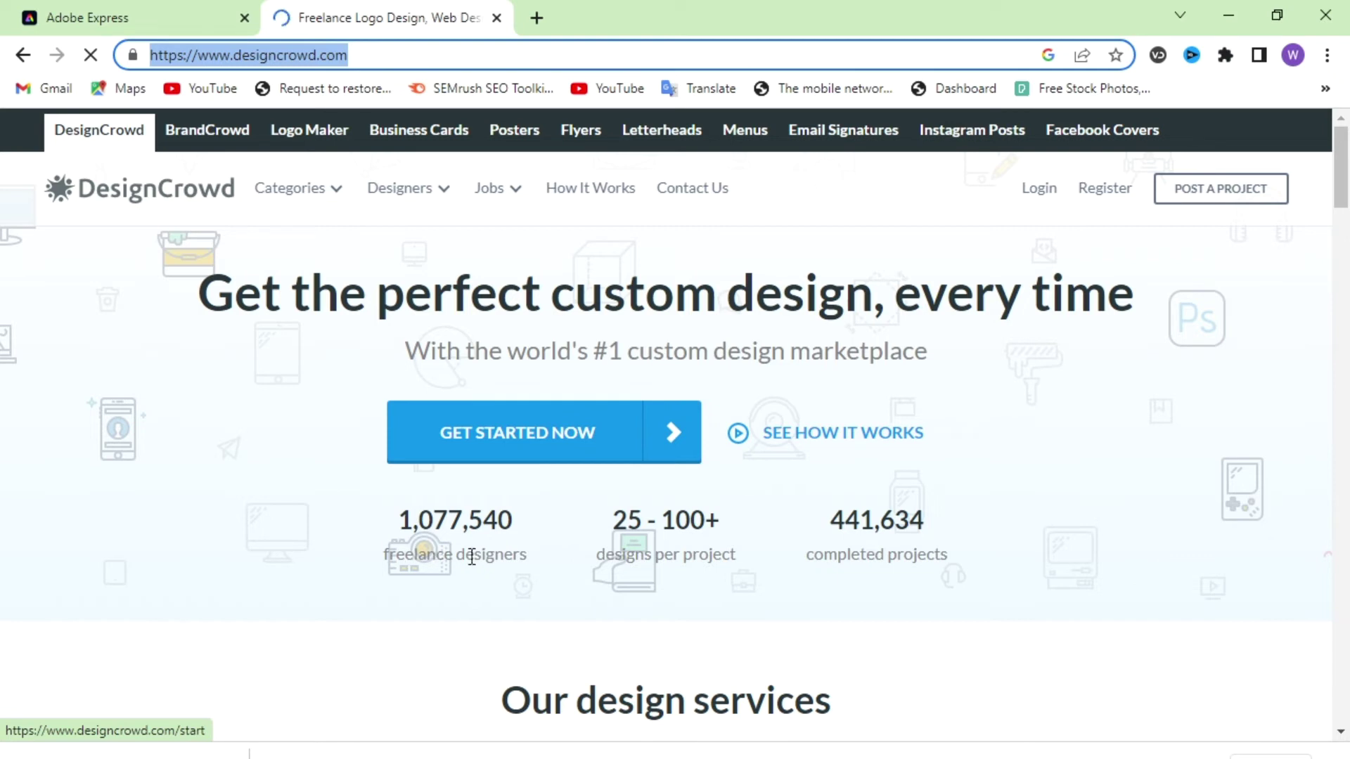
drag(399, 519, 532, 543)
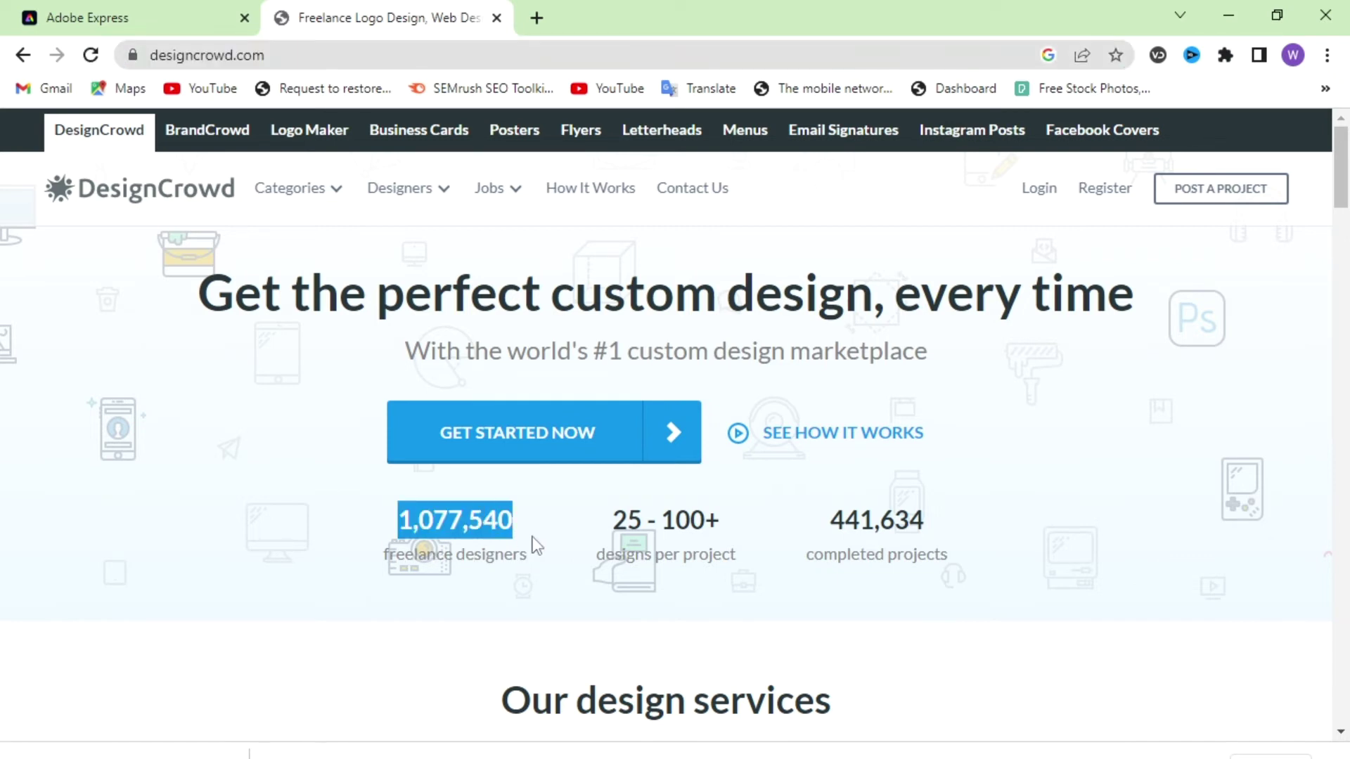
drag(610, 523, 750, 543)
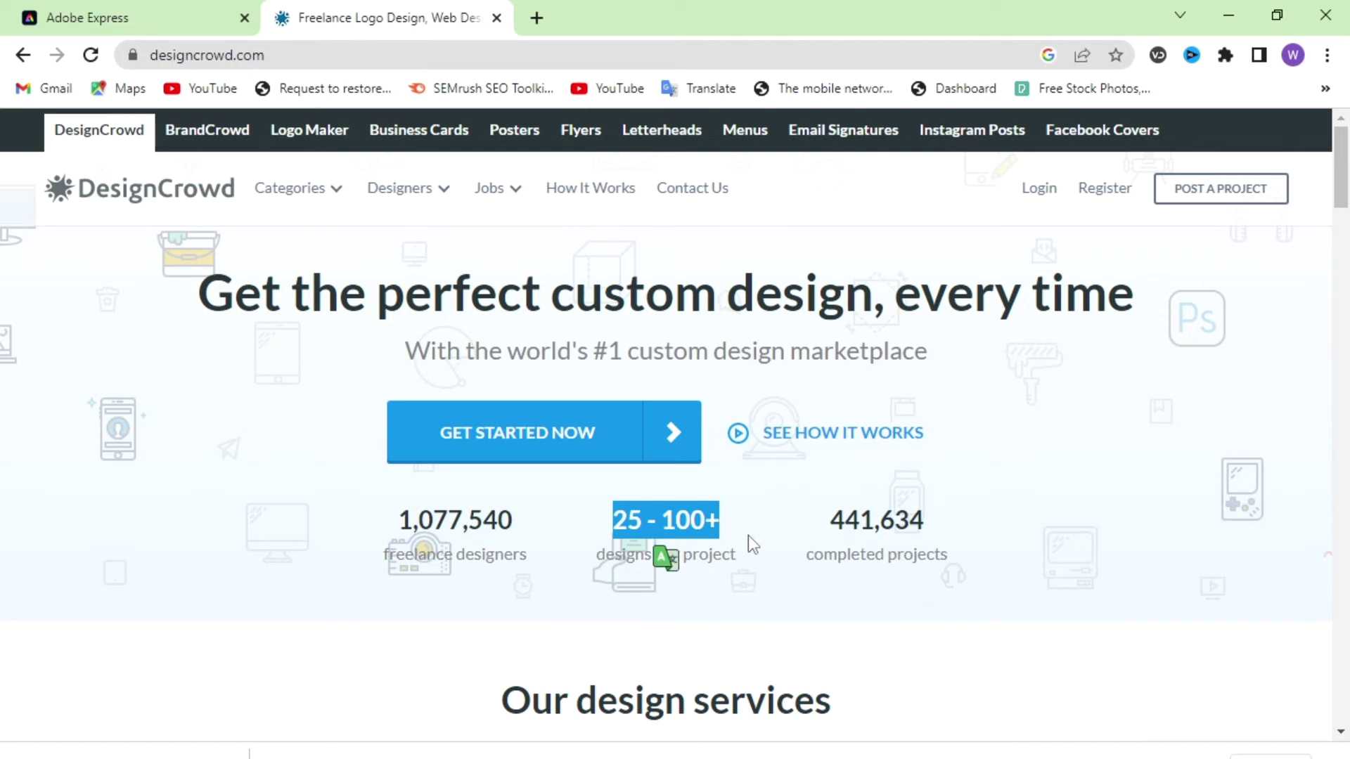
drag(828, 529, 979, 537)
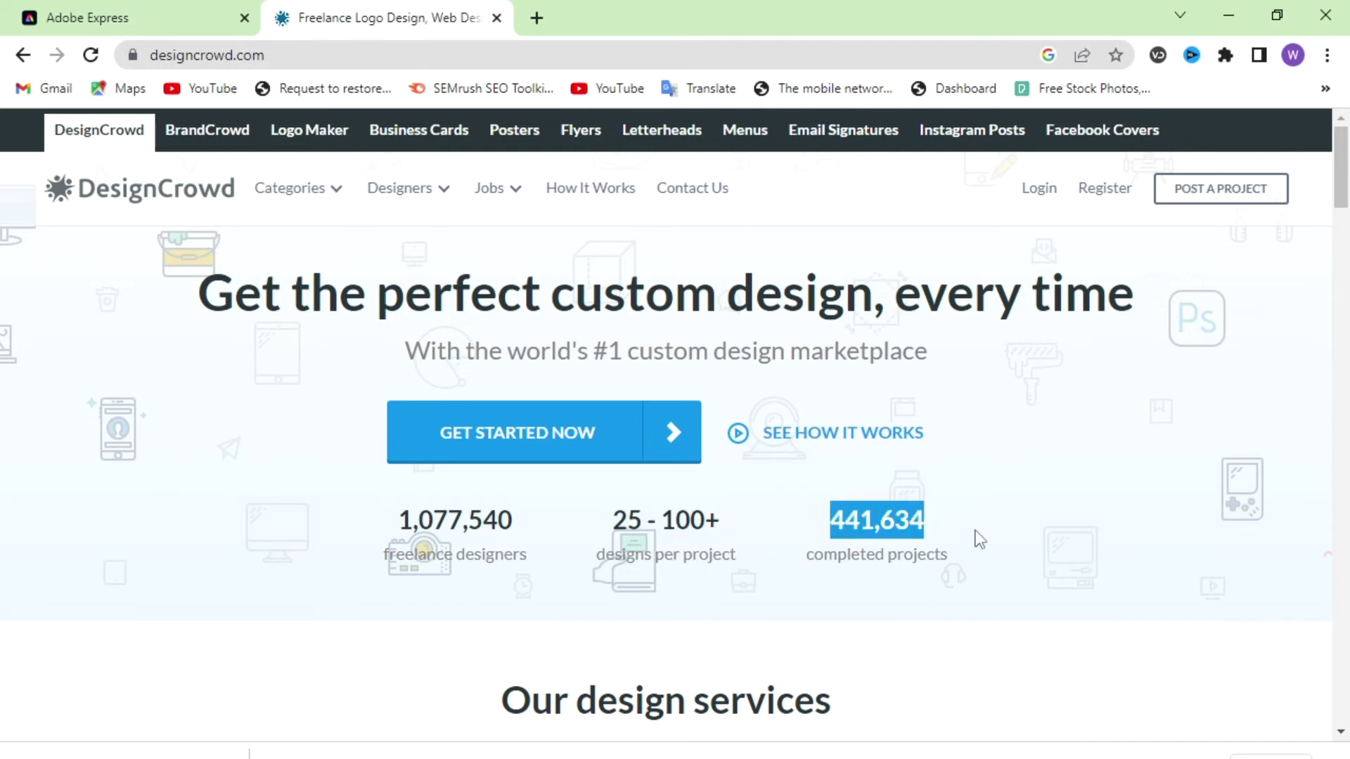
scroll(1342, 217, down, 2)
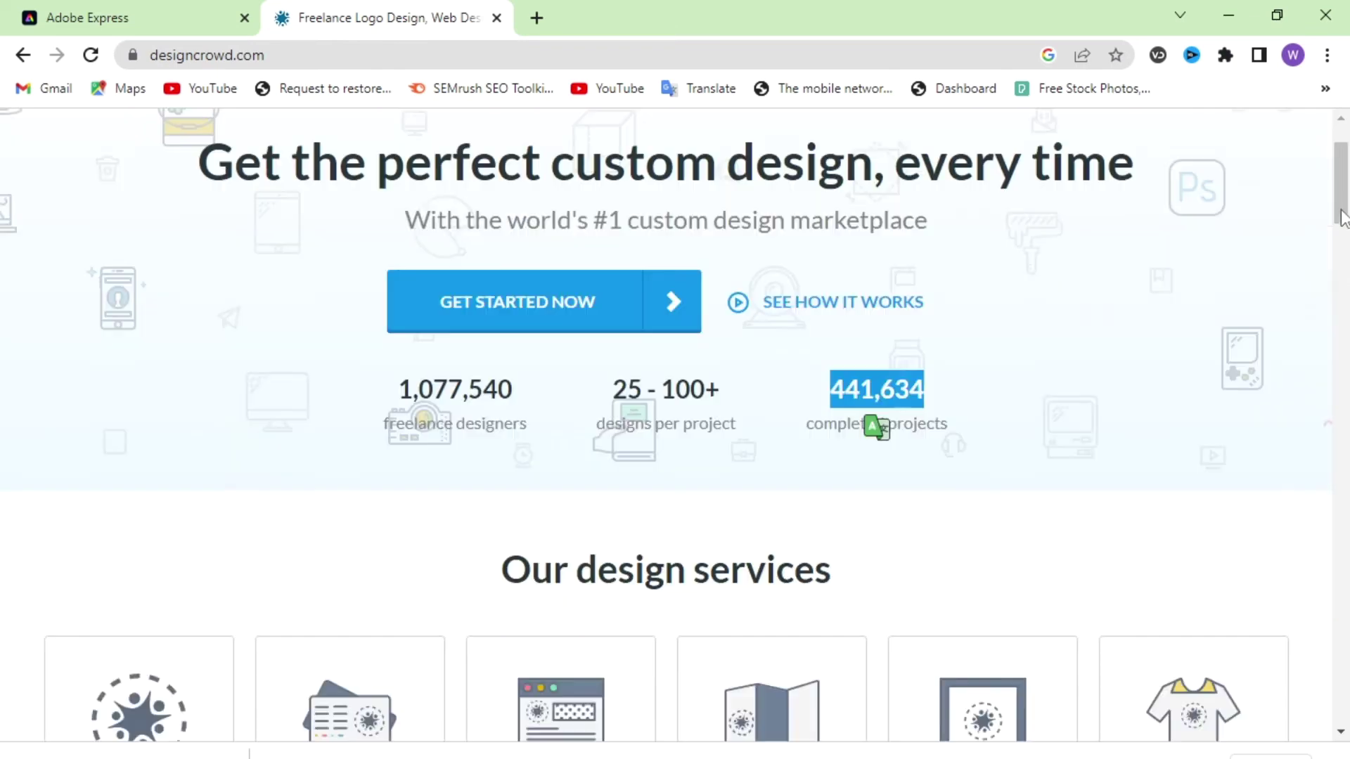
scroll(1343, 218, down, 6)
drag(1343, 222, 1344, 214)
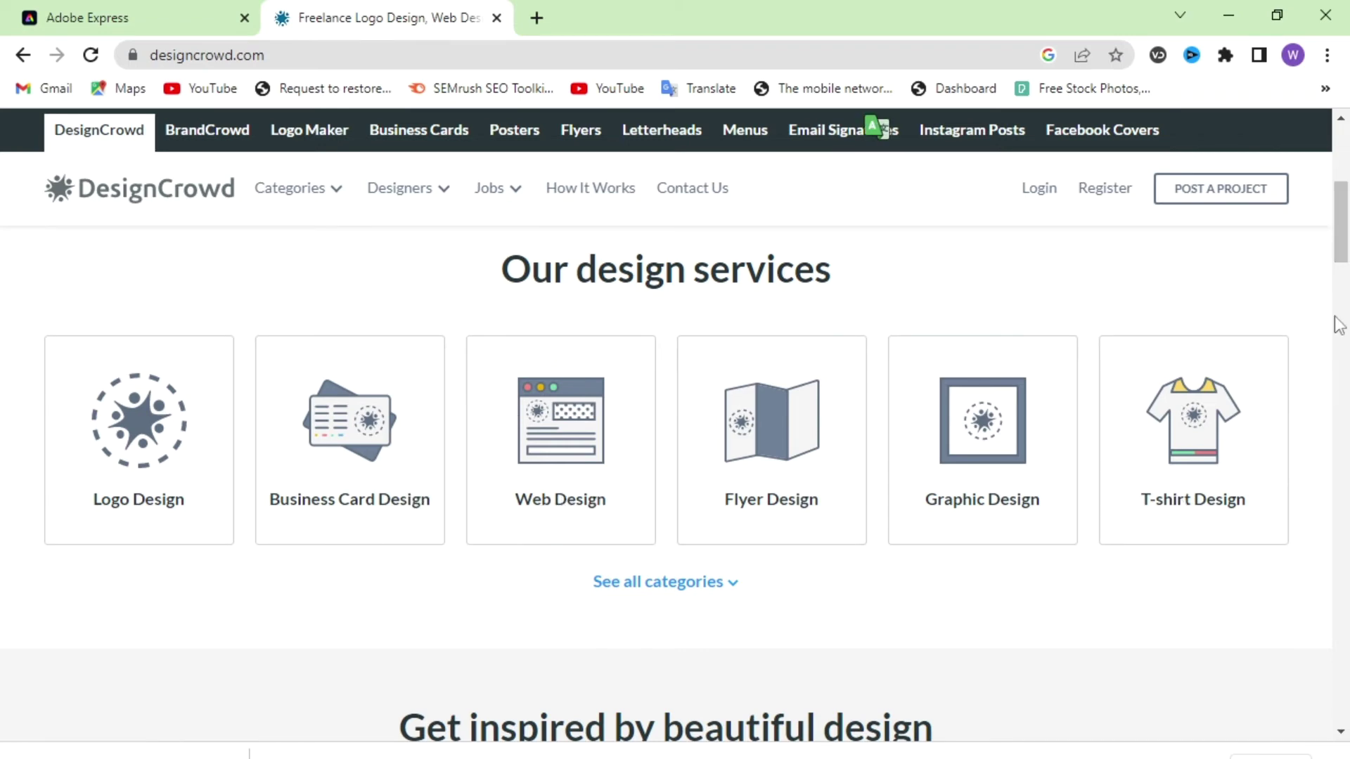
drag(1343, 254, 1346, 320)
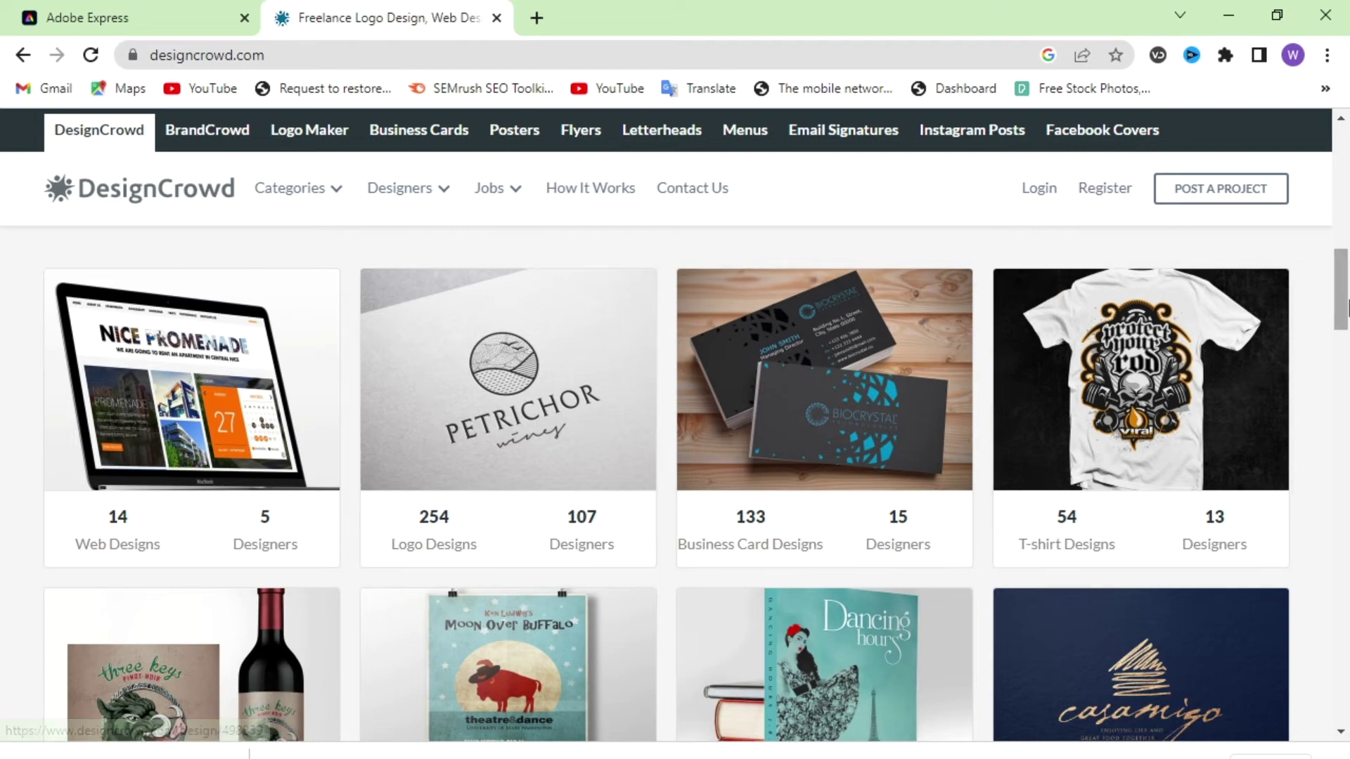
mouse_move(1344, 308)
mouse_down()
mouse_move(1344, 282)
mouse_move(1344, 365)
mouse_up()
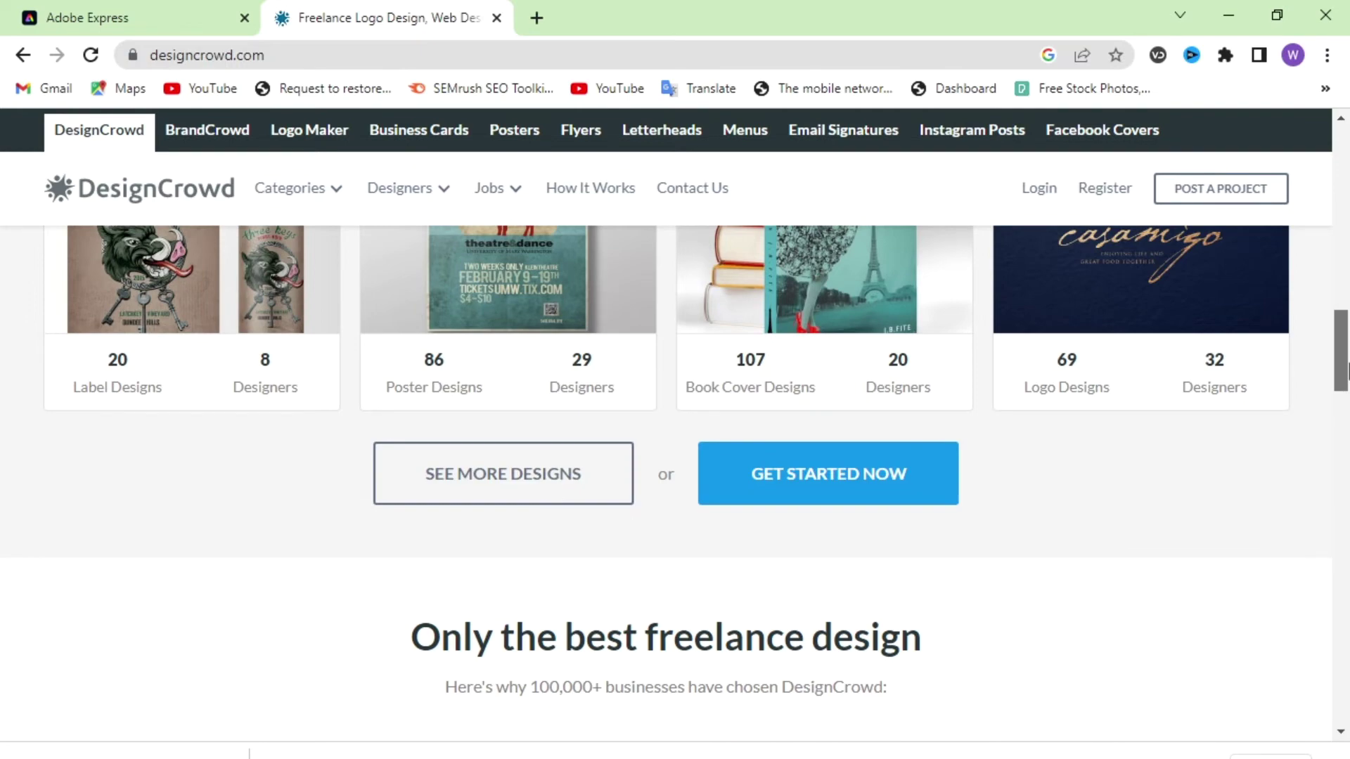
mouse_move(1346, 369)
mouse_down()
mouse_move(1345, 464)
mouse_move(1339, 161)
mouse_move(1329, 446)
mouse_move(1305, 248)
mouse_up()
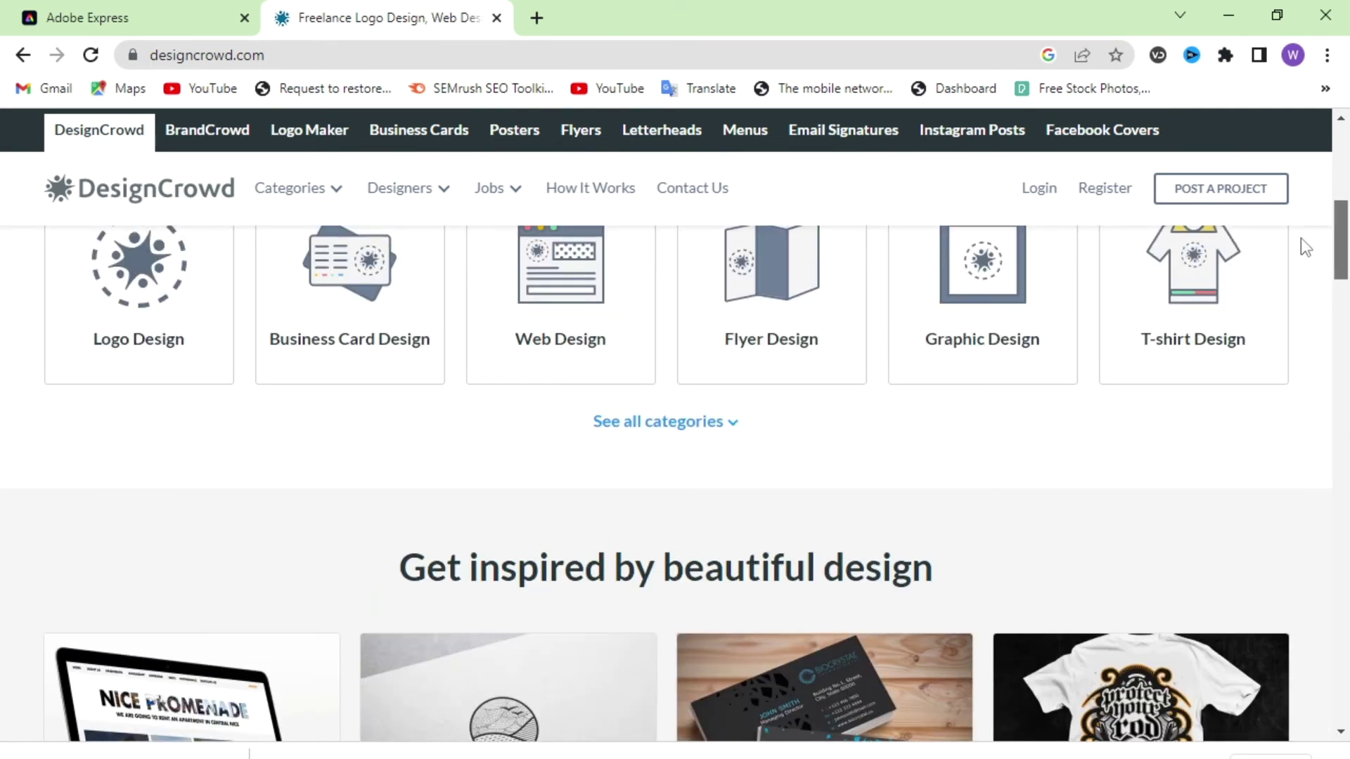
scroll(1300, 246, up, 5)
scroll(1288, 186, up, 1)
scroll(1289, 211, down, 6)
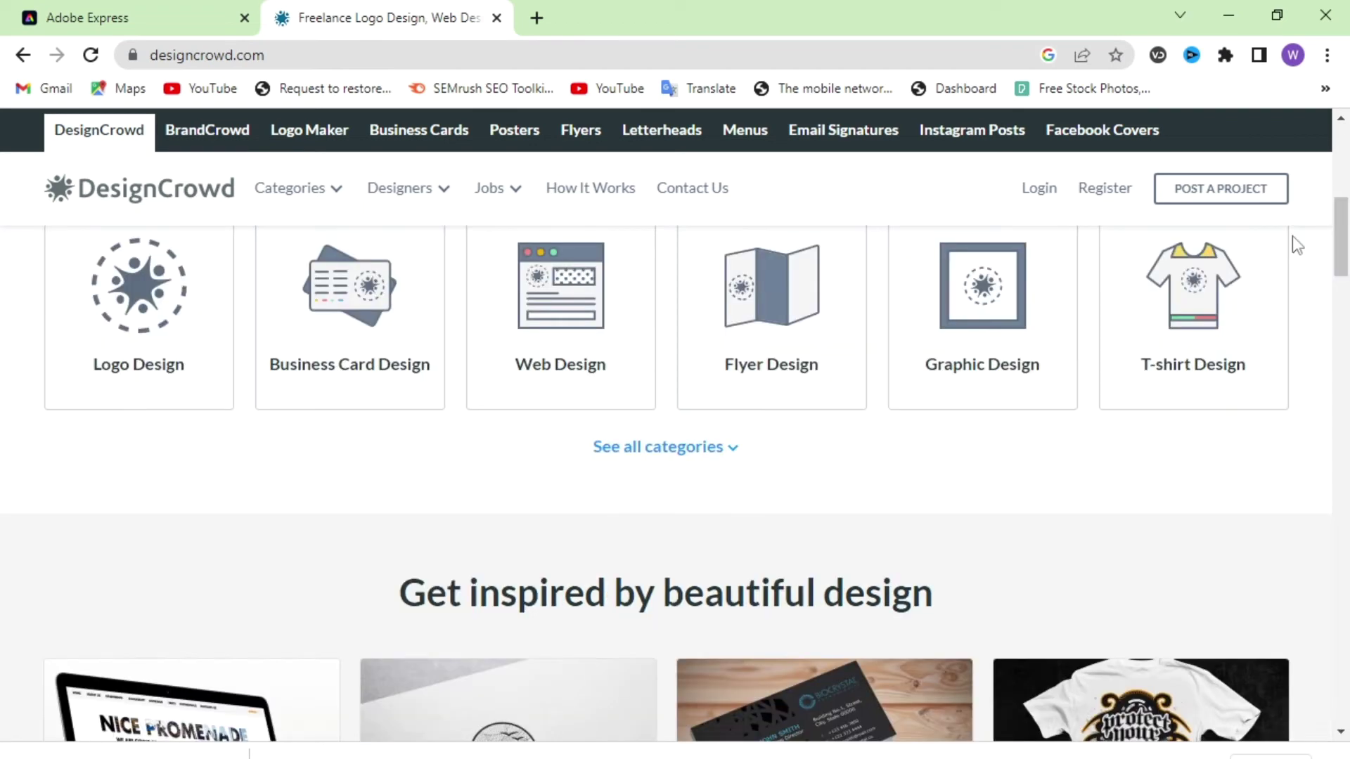
Open the Web Design service page and go to free account registration.
click(535, 349)
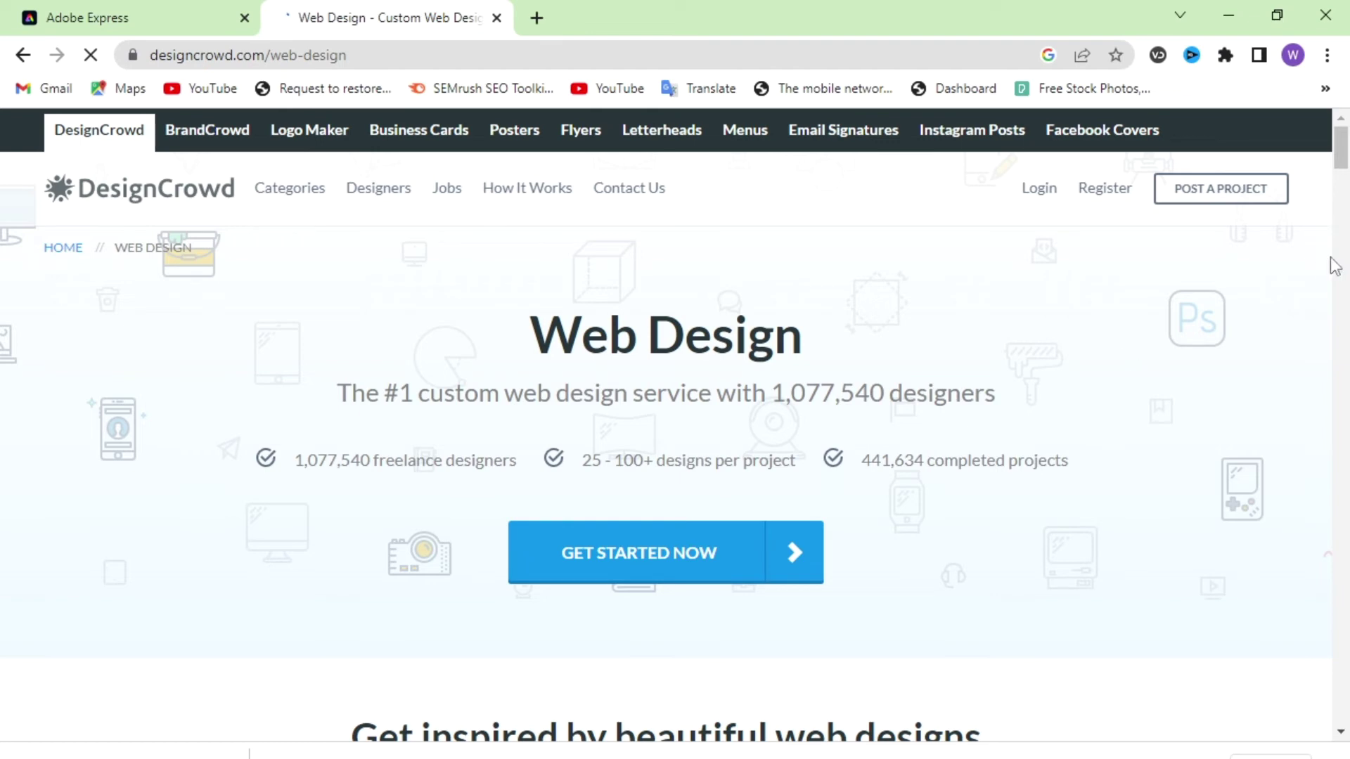
drag(1344, 156, 1347, 186)
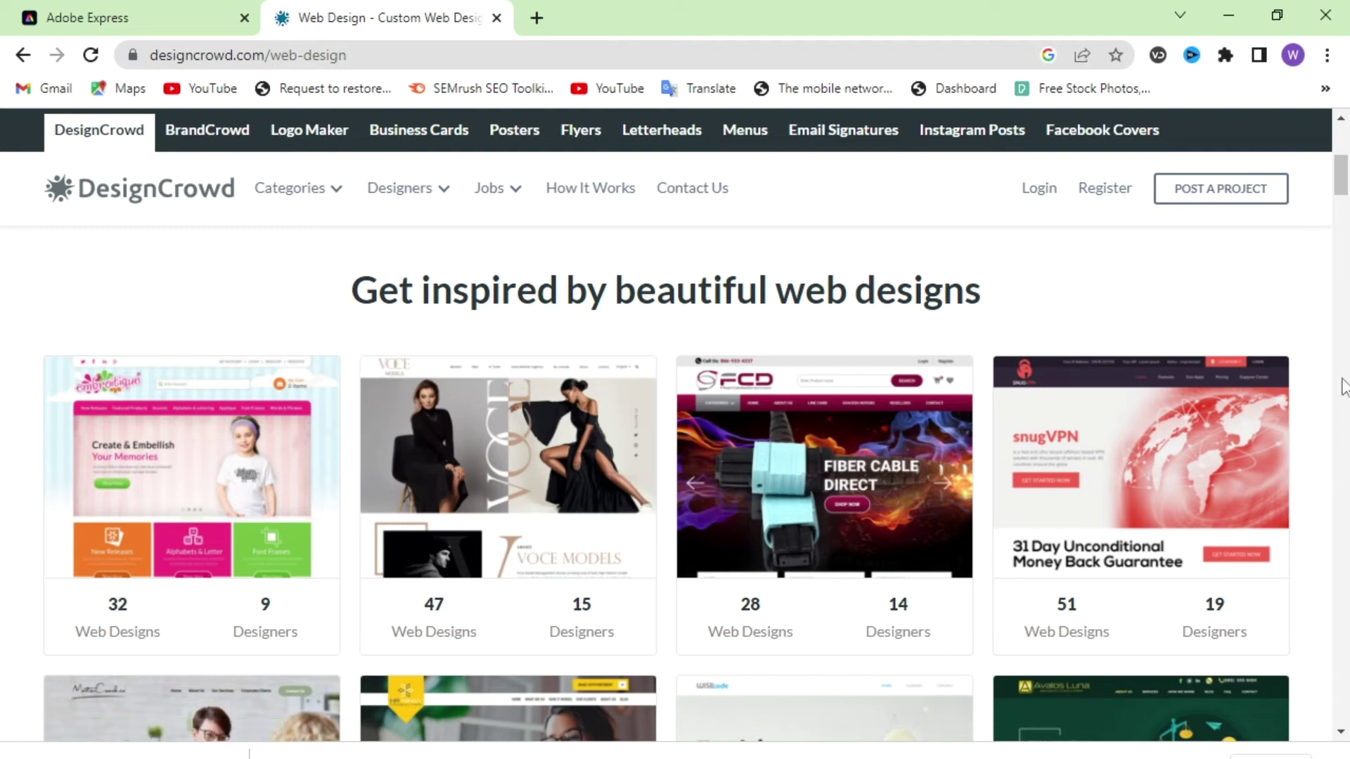
scroll(1346, 202, down, 1)
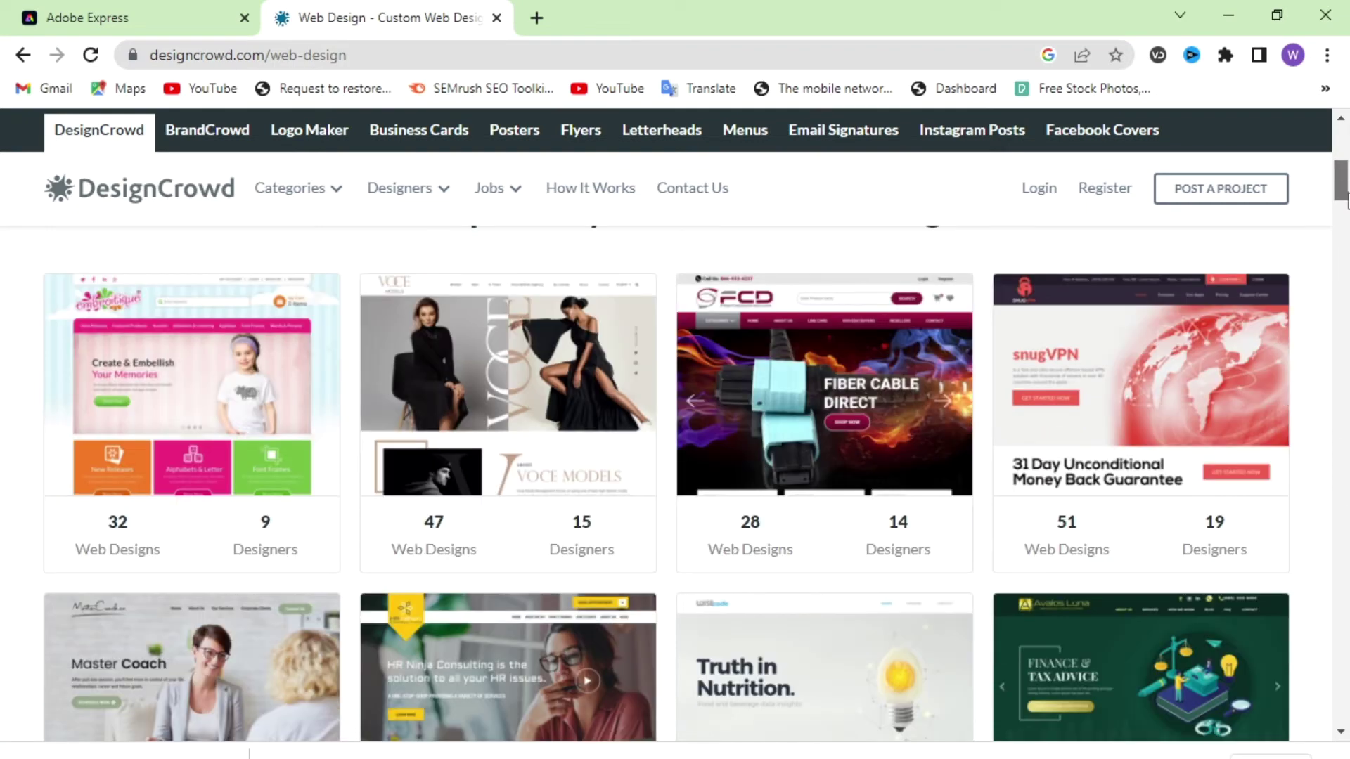
mouse_move(1346, 202)
mouse_down()
mouse_move(1344, 224)
mouse_move(1302, 60)
mouse_up()
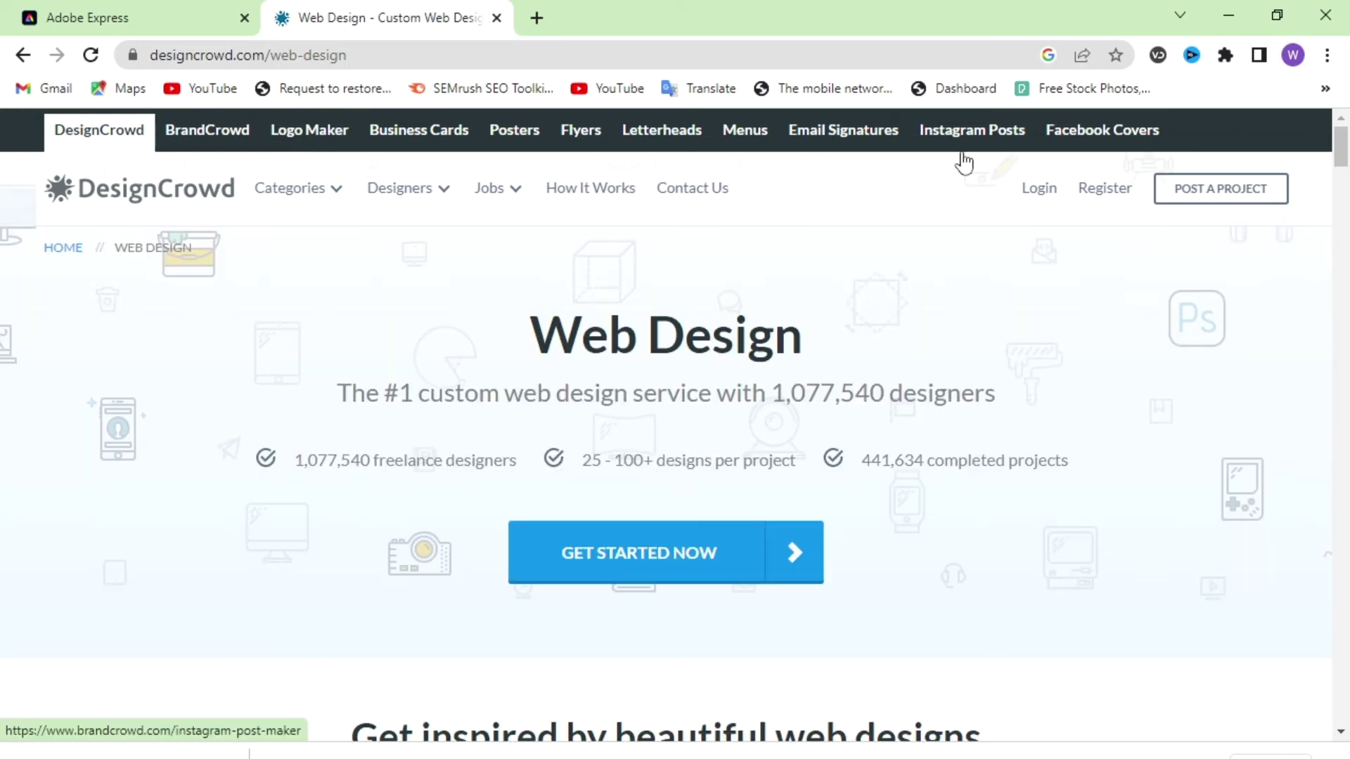
click(1108, 191)
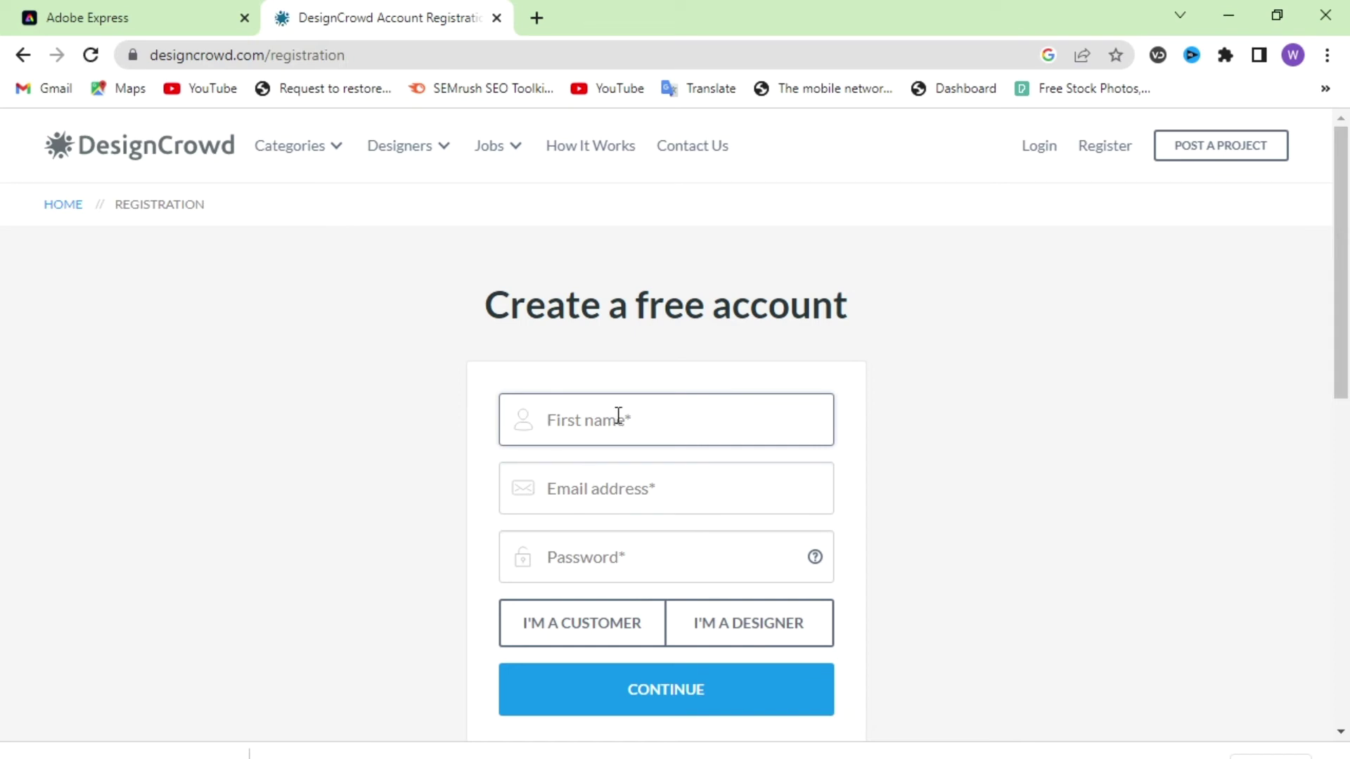
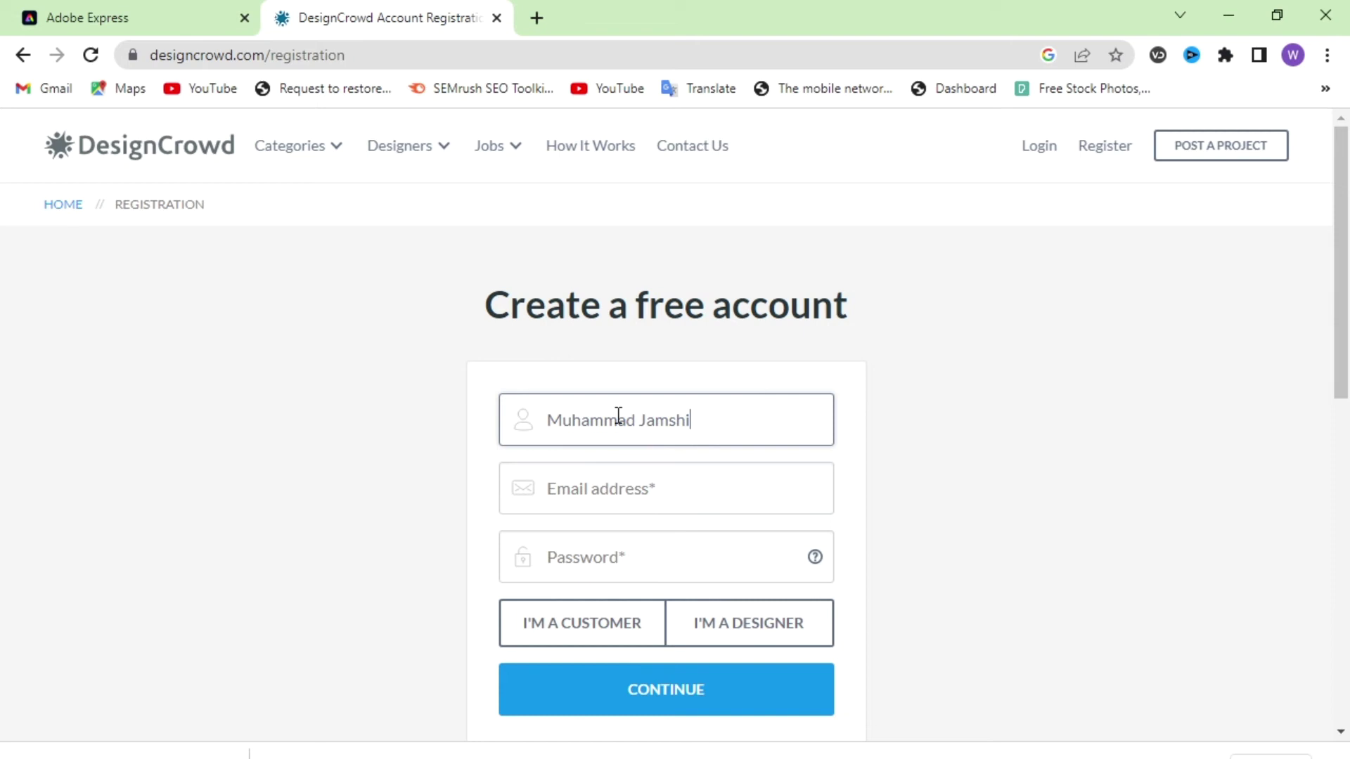
Enter the first name, the saved e-mail address and an account password.
click(599, 492)
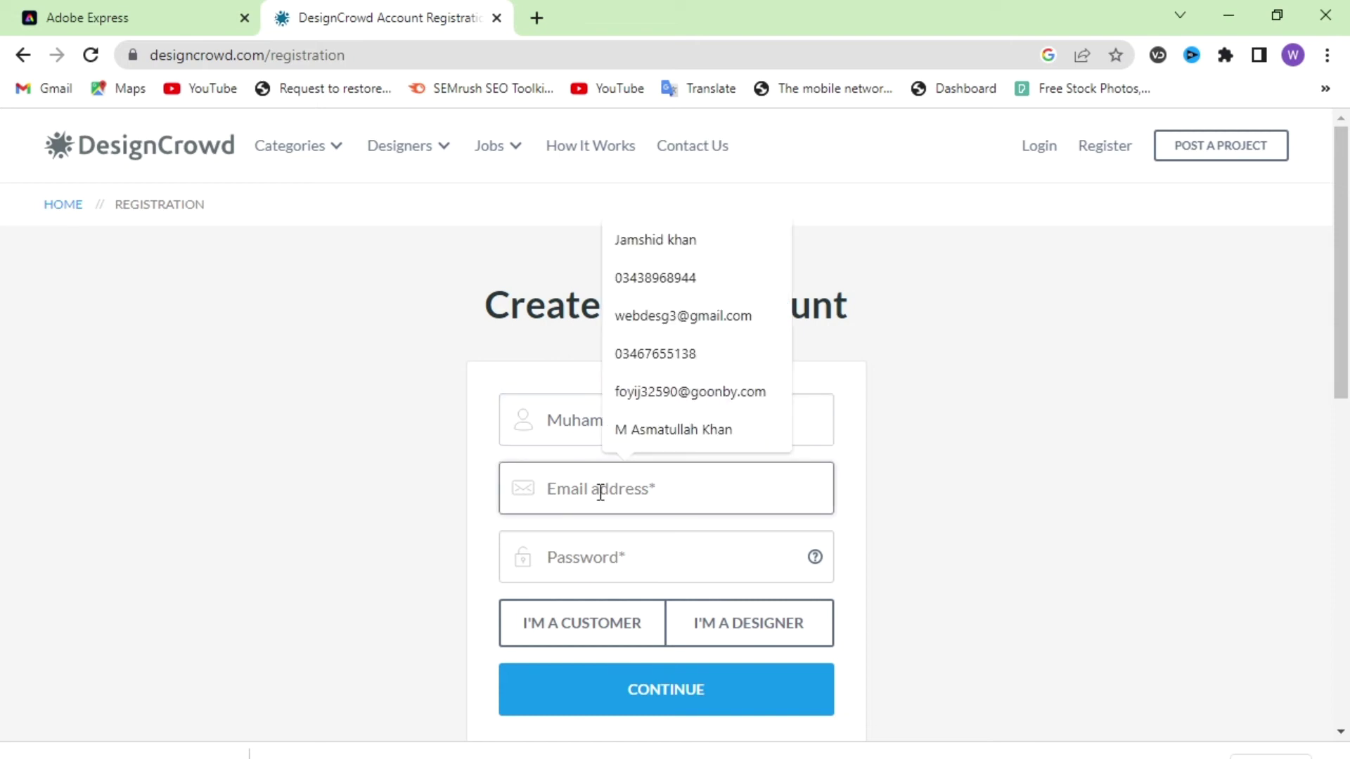
click(682, 324)
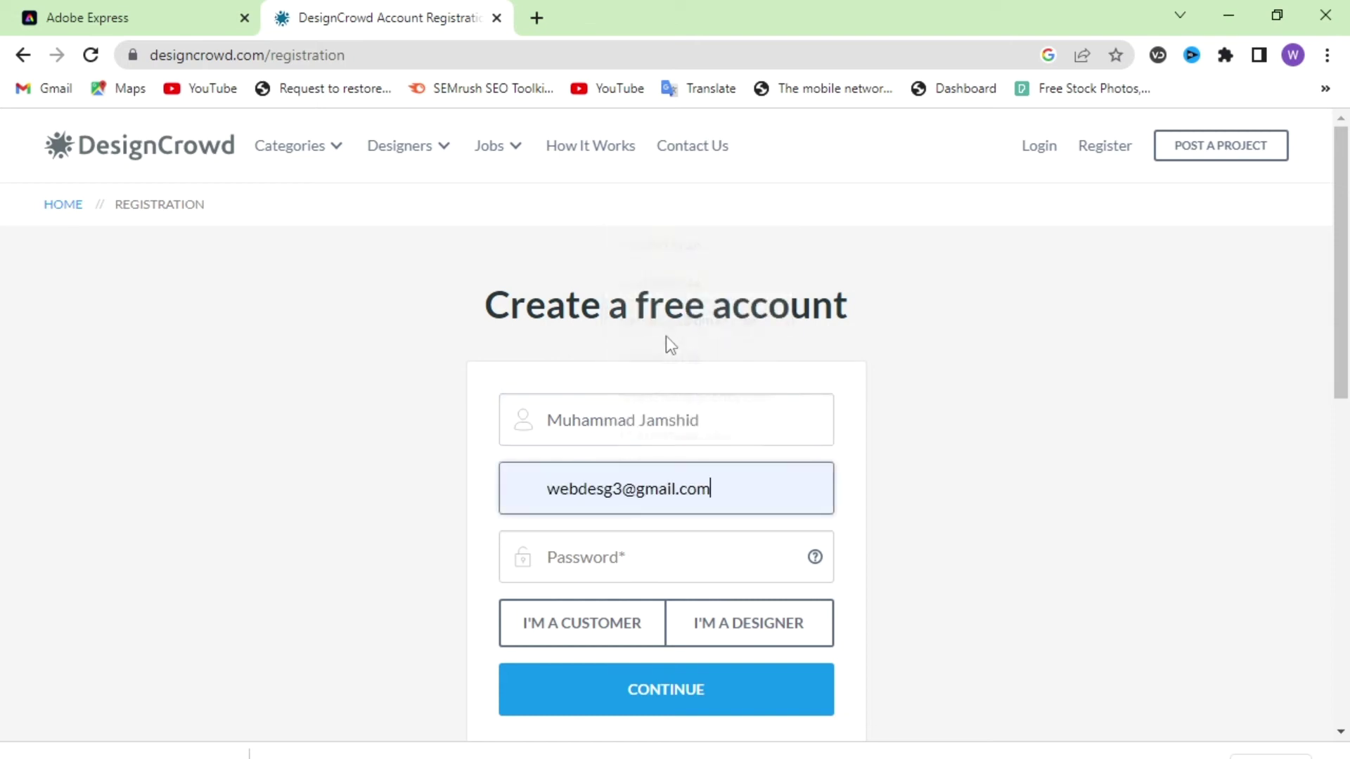
click(578, 564)
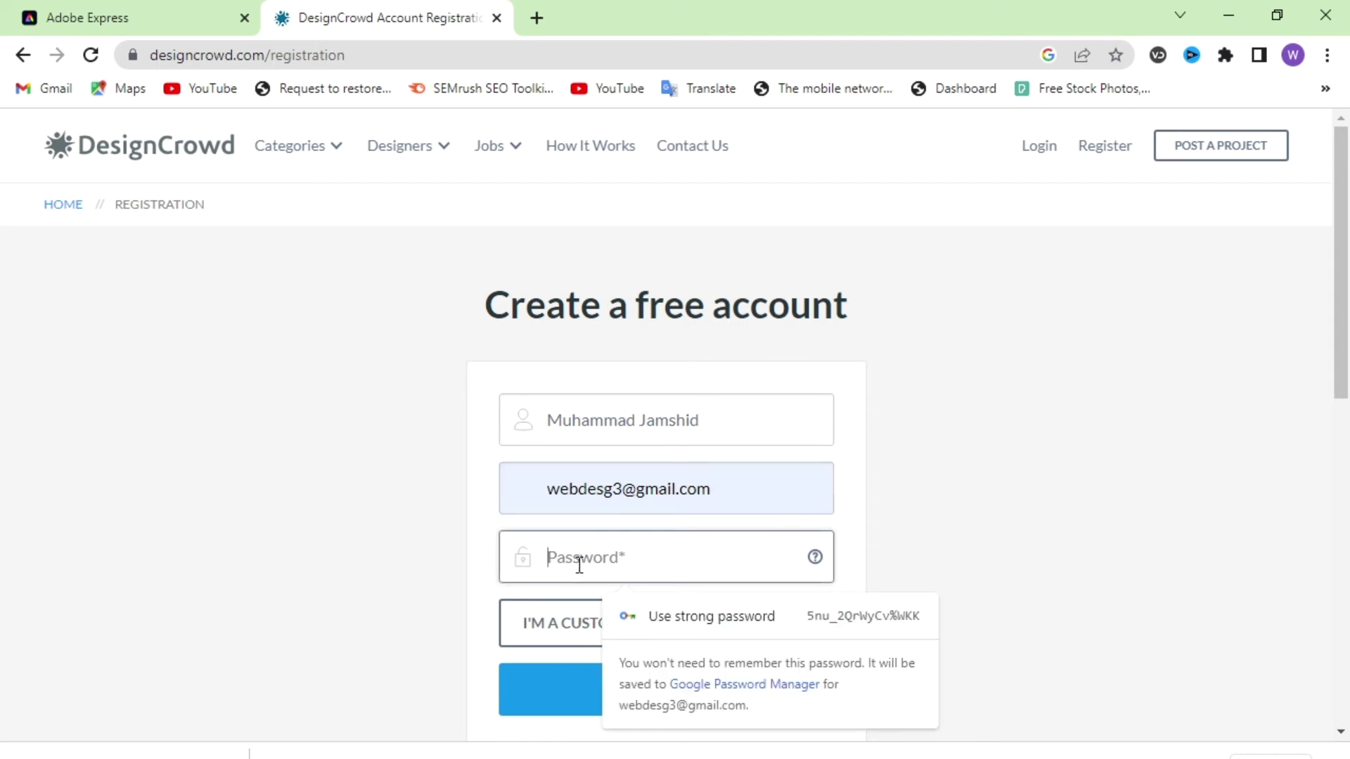
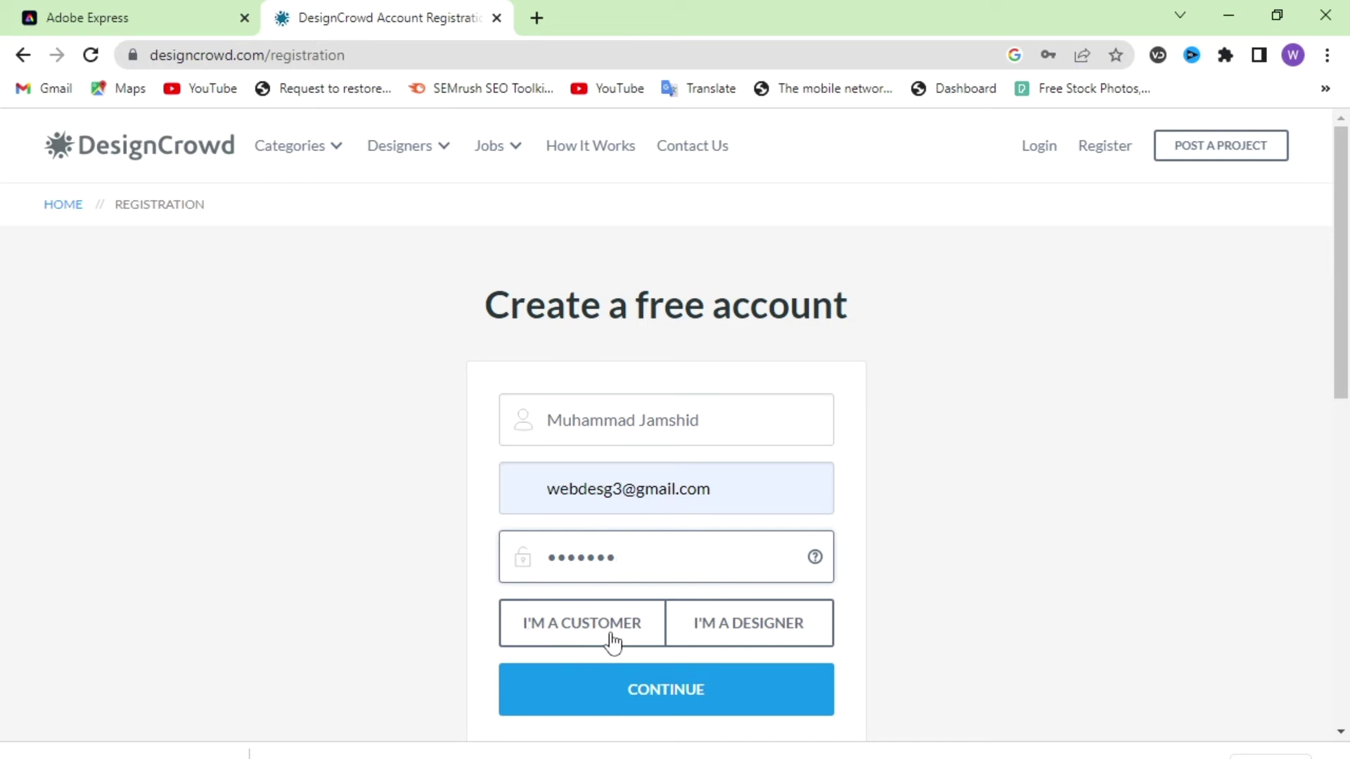
Register as a designer, lengthen the password to 8 characters and submit.
click(743, 635)
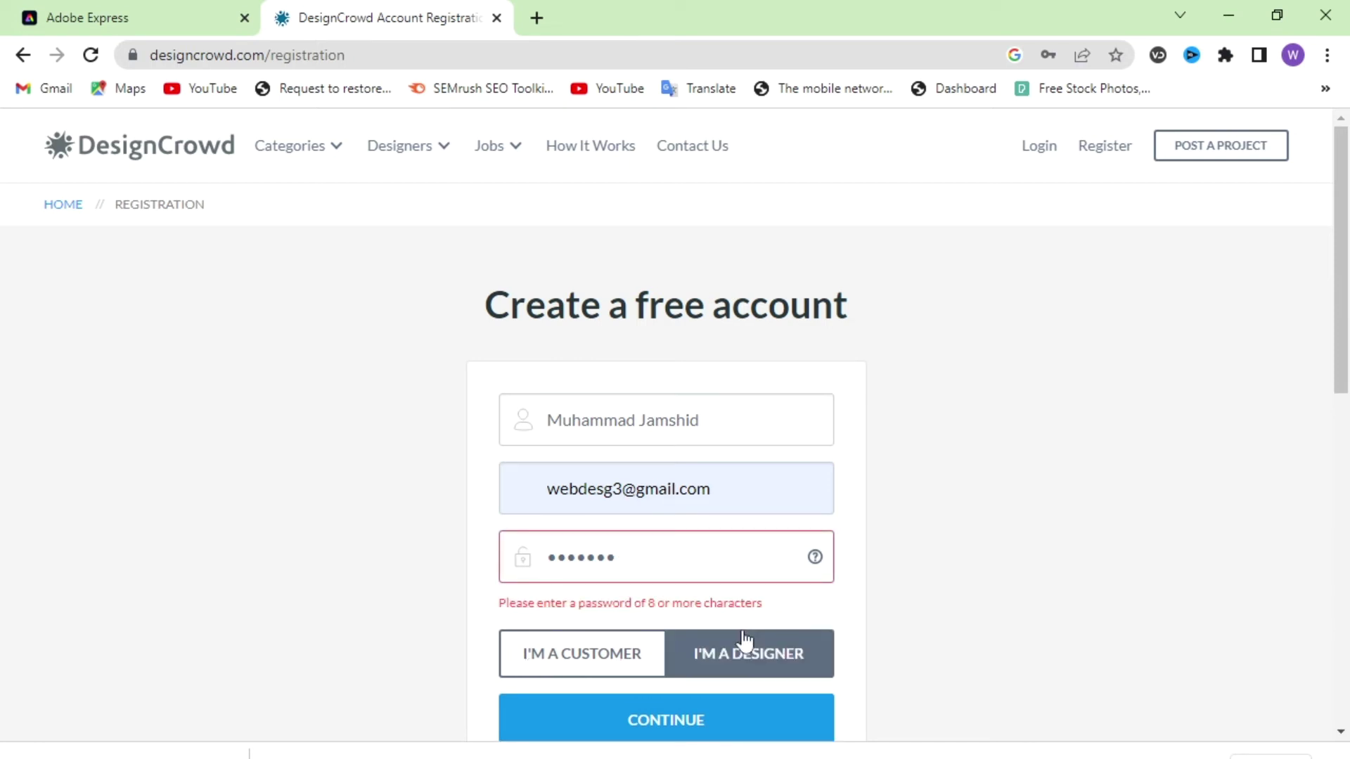
click(668, 565)
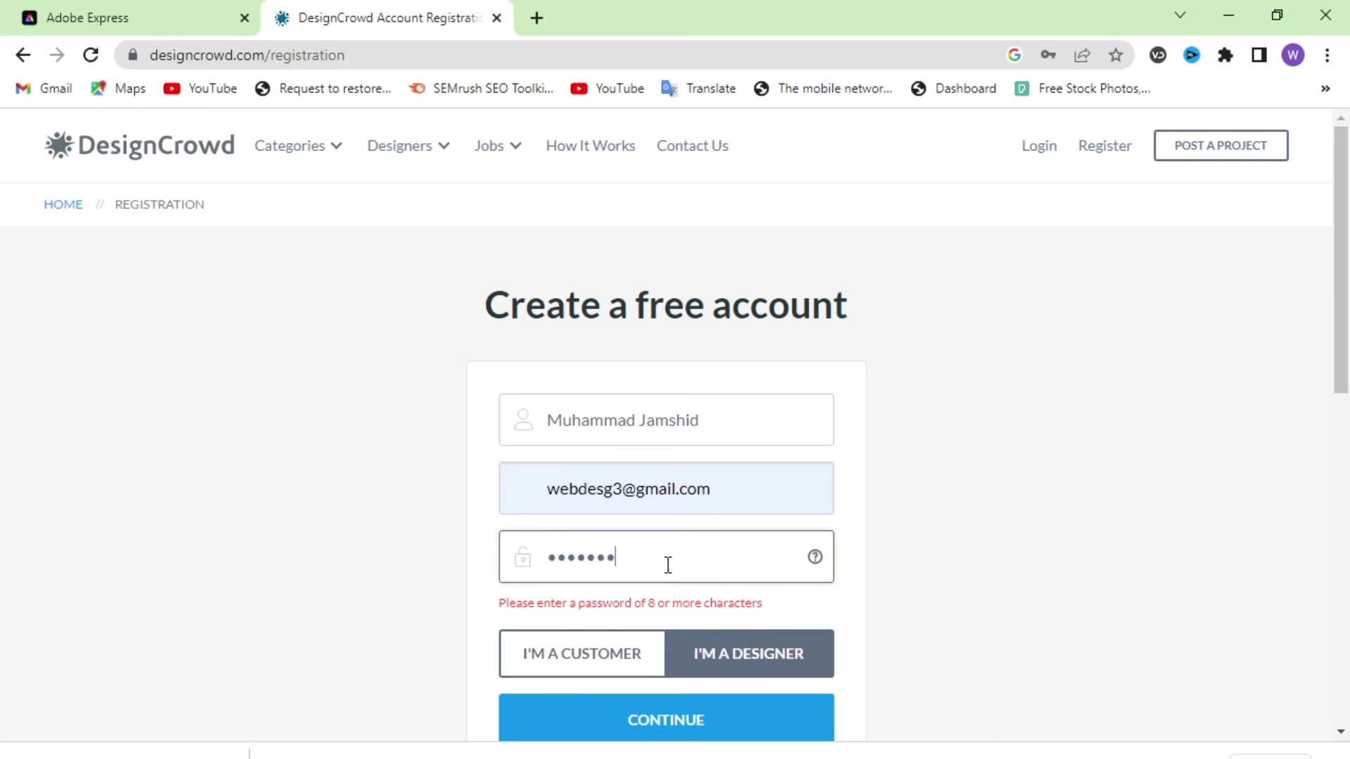
text(1)
click(666, 724)
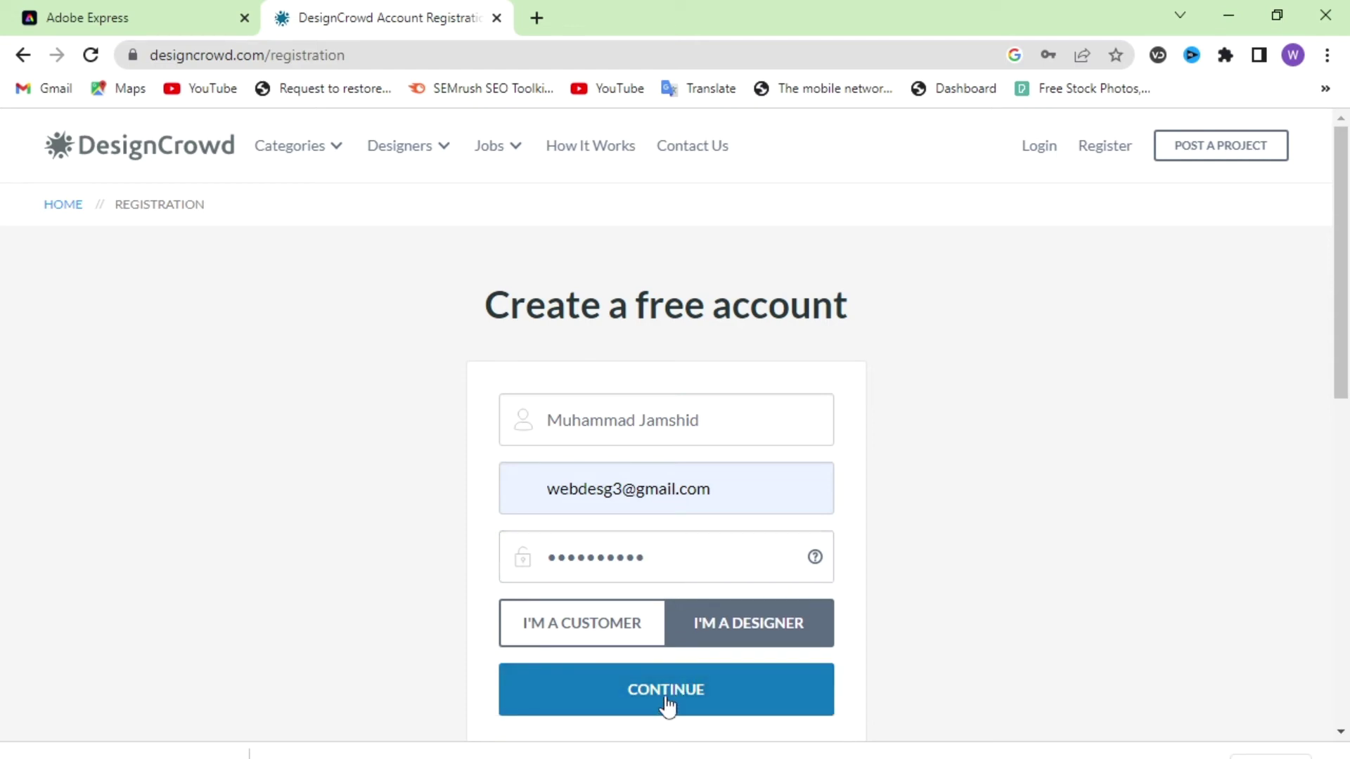
click(667, 705)
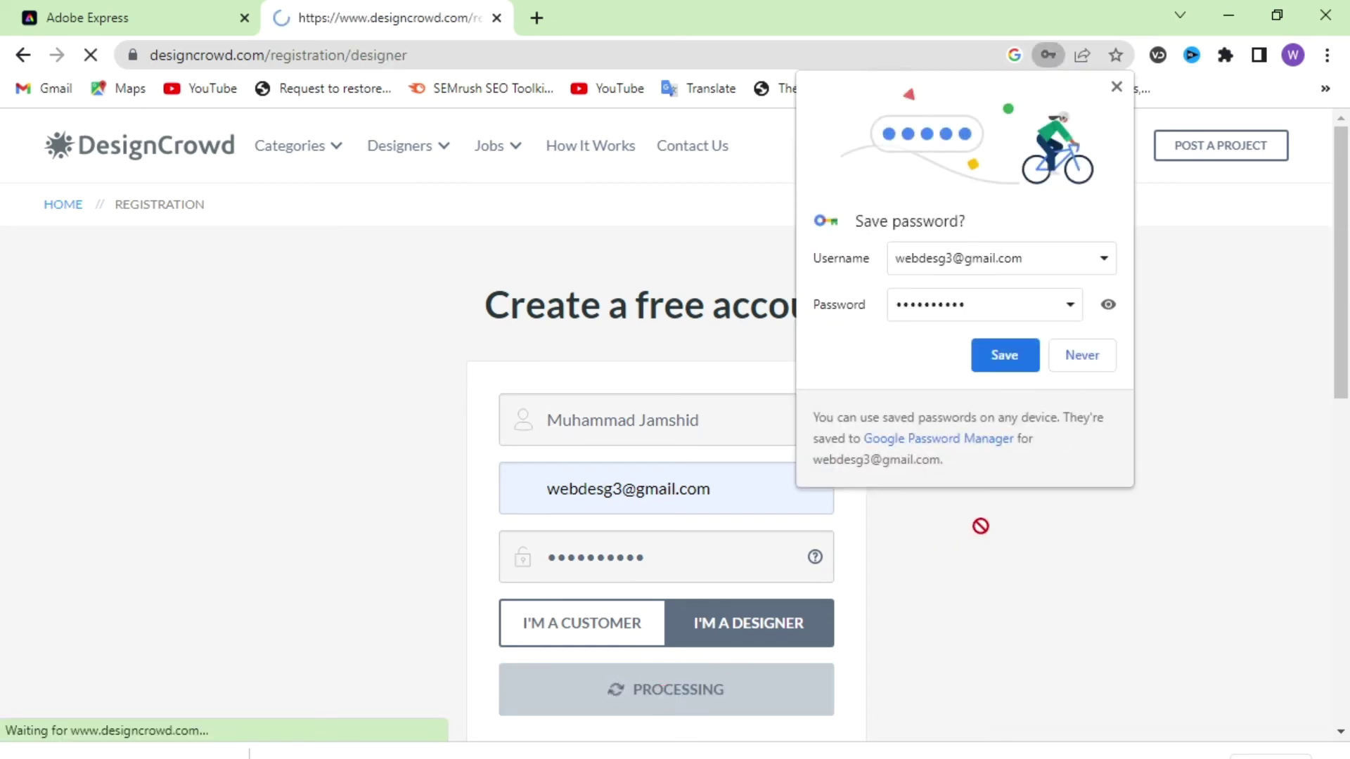
Save the password in the browser and enter the display name and last name.
click(1001, 358)
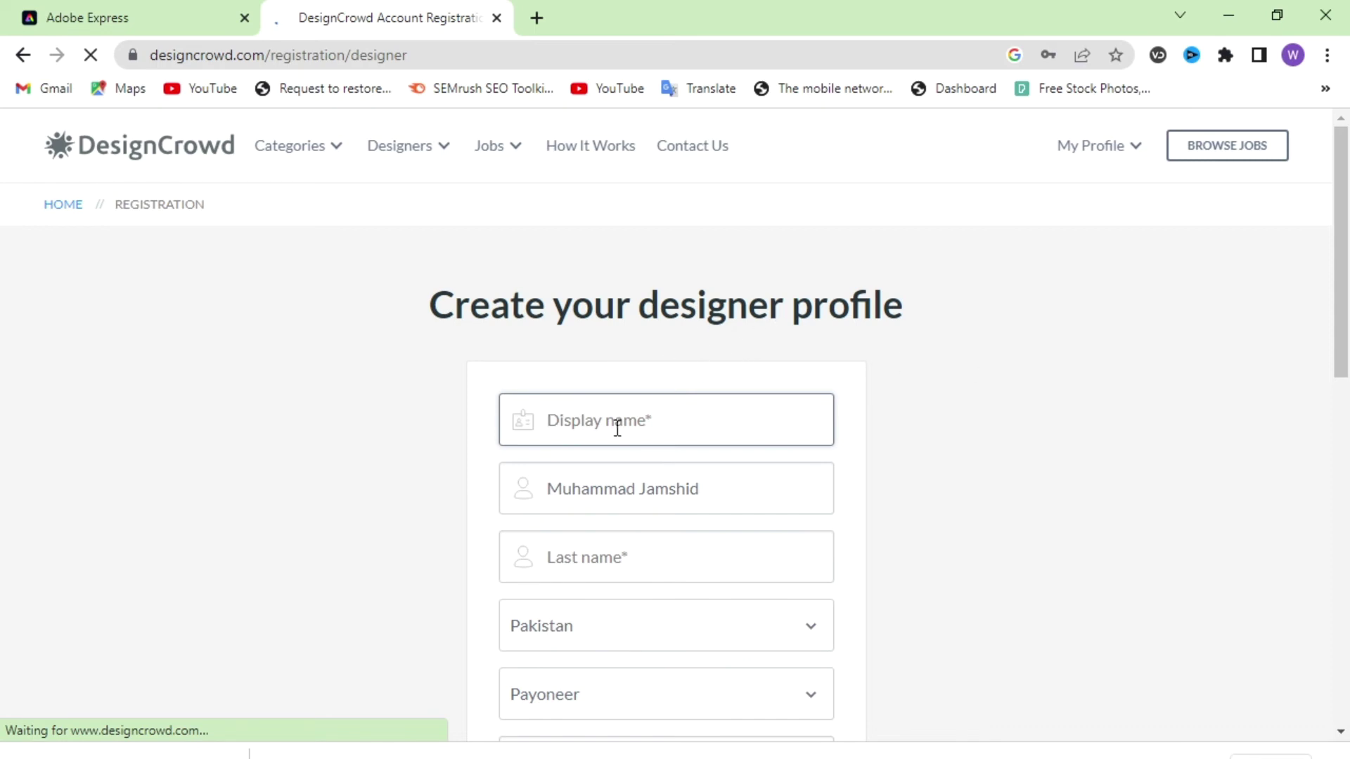
drag(1346, 189, 1346, 360)
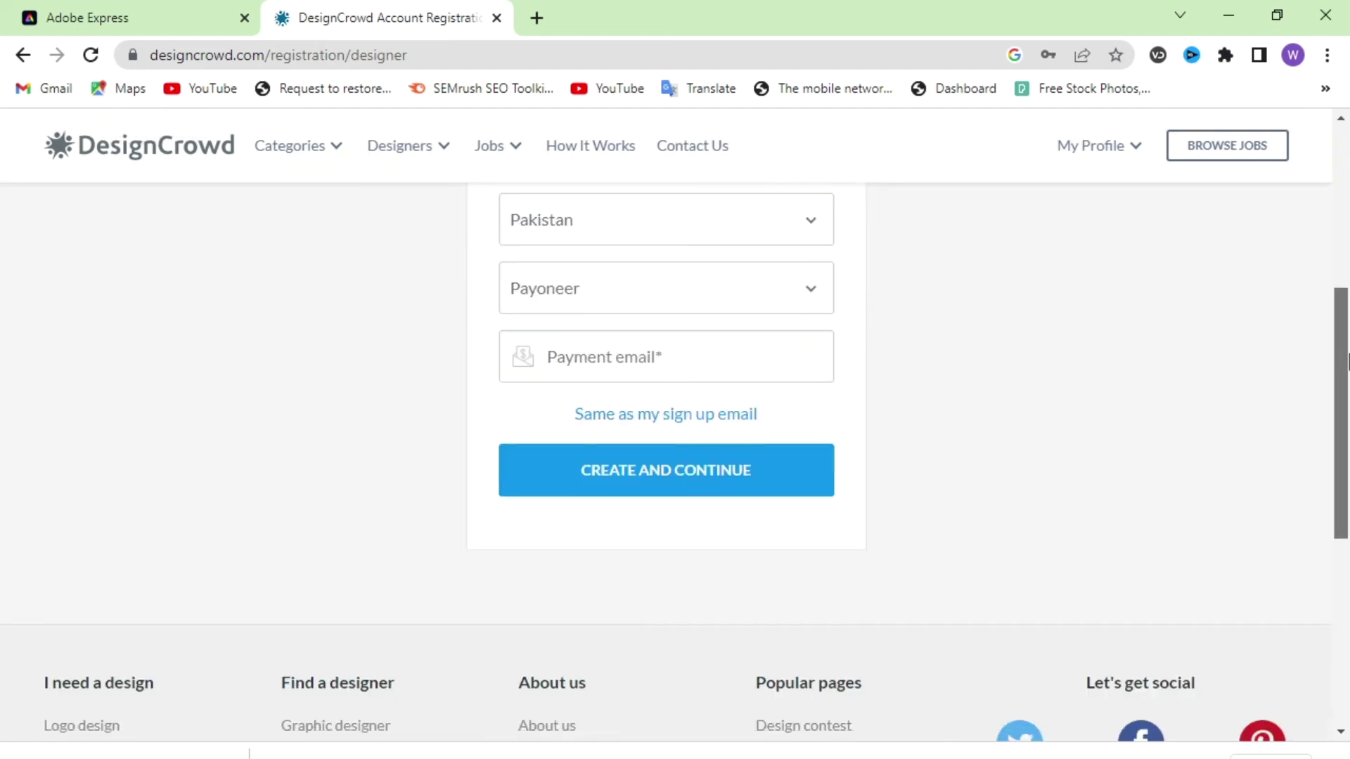
drag(1346, 360, 1335, 246)
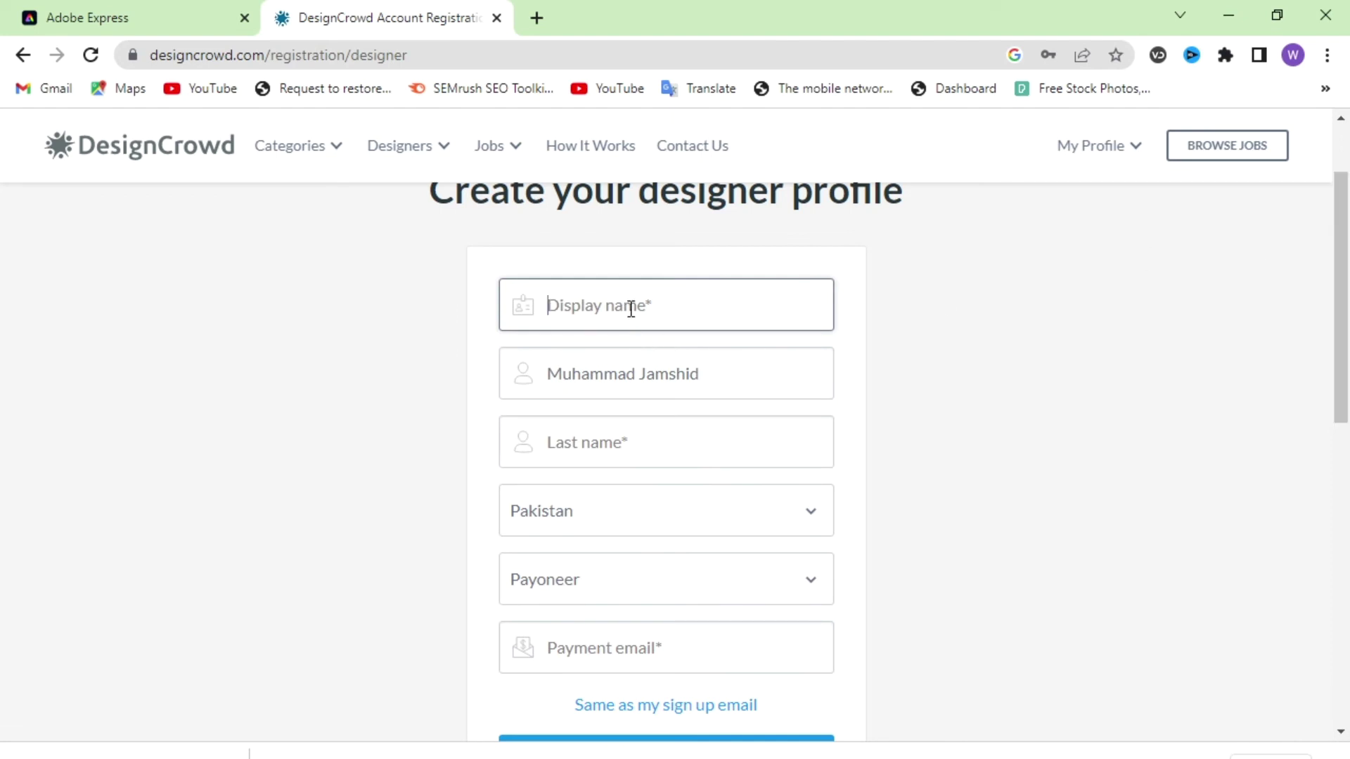
click(578, 443)
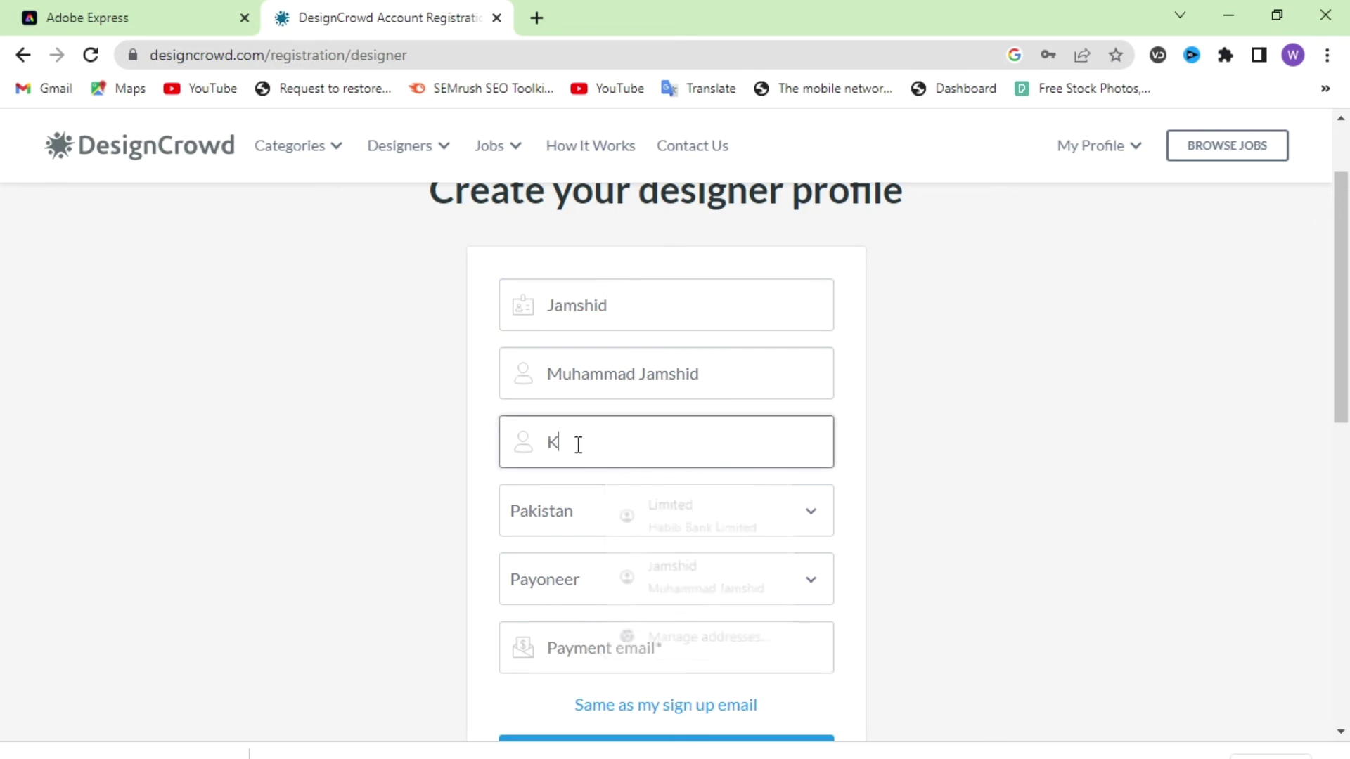
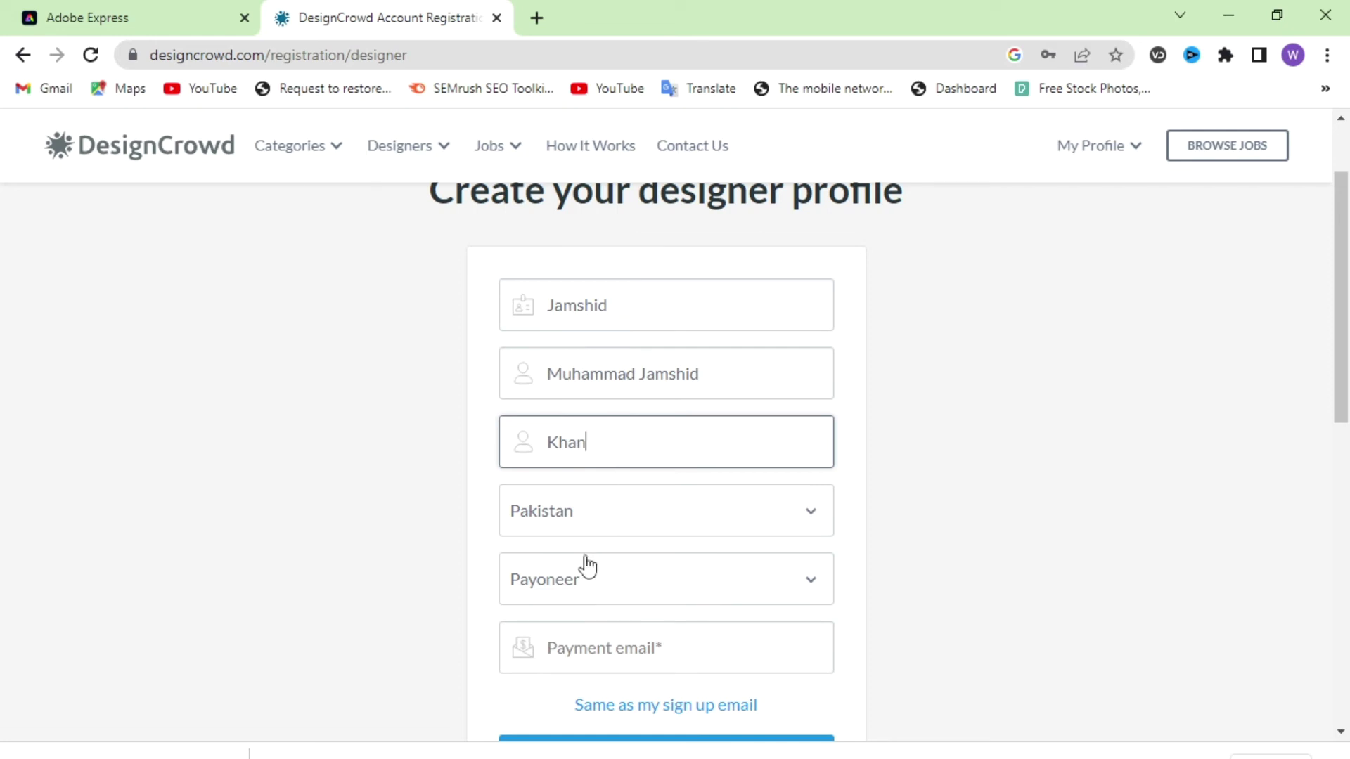
Keep Payoneer for payouts, use the saved payment e-mail, and submit the profile.
click(591, 584)
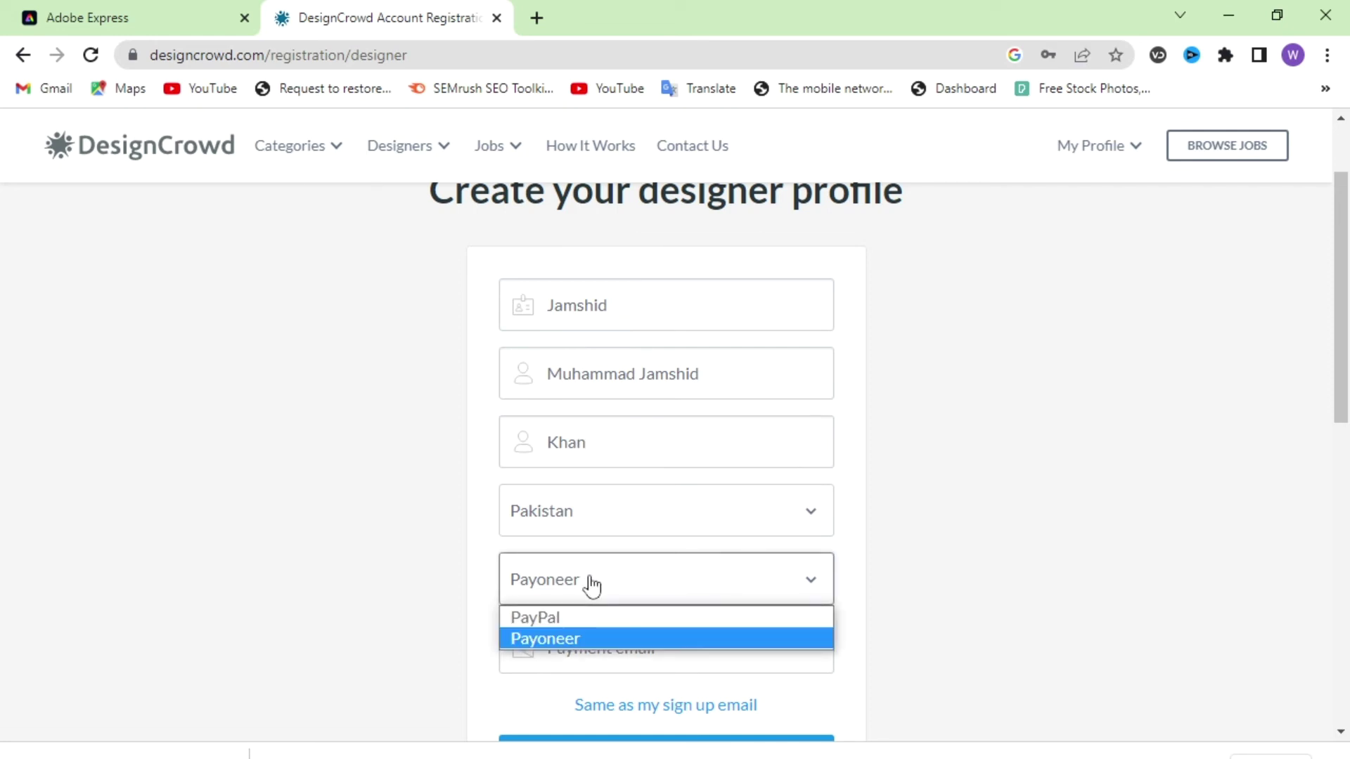
click(590, 584)
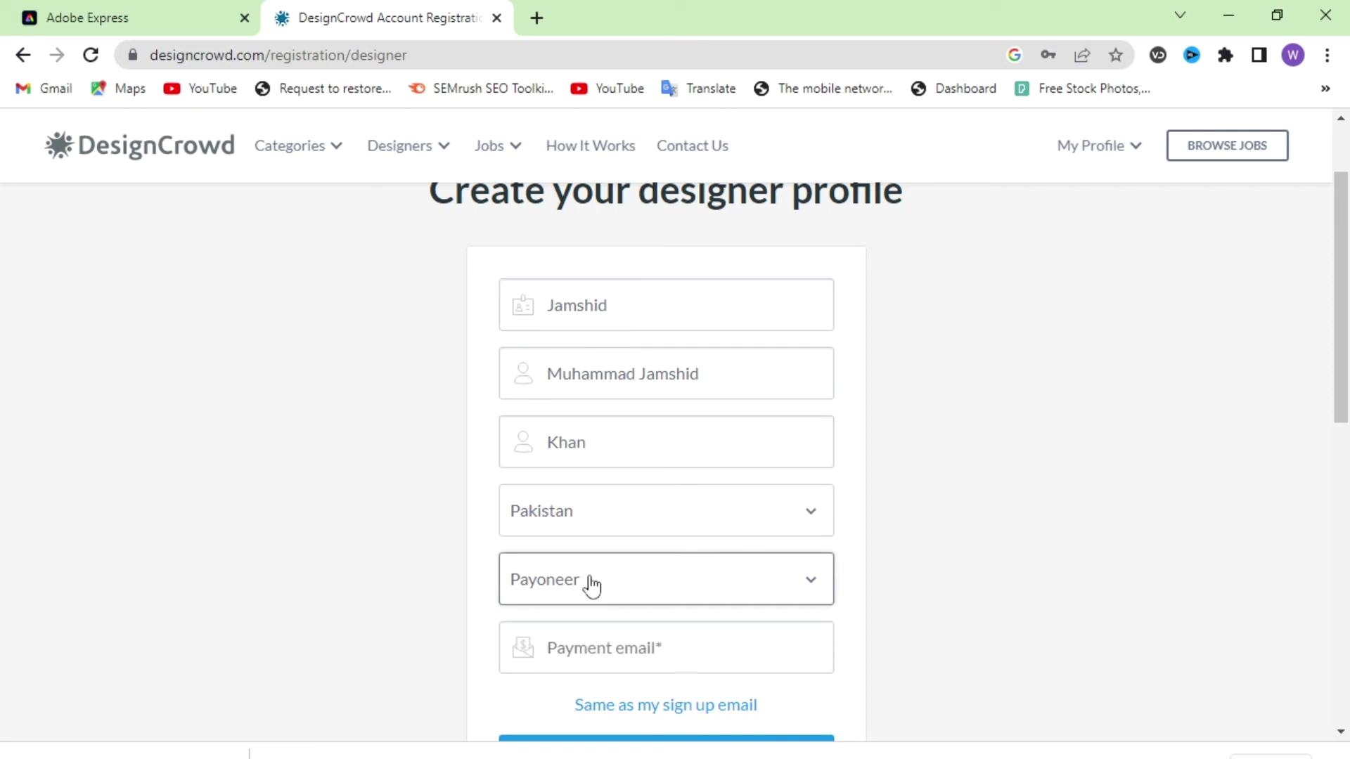
click(581, 648)
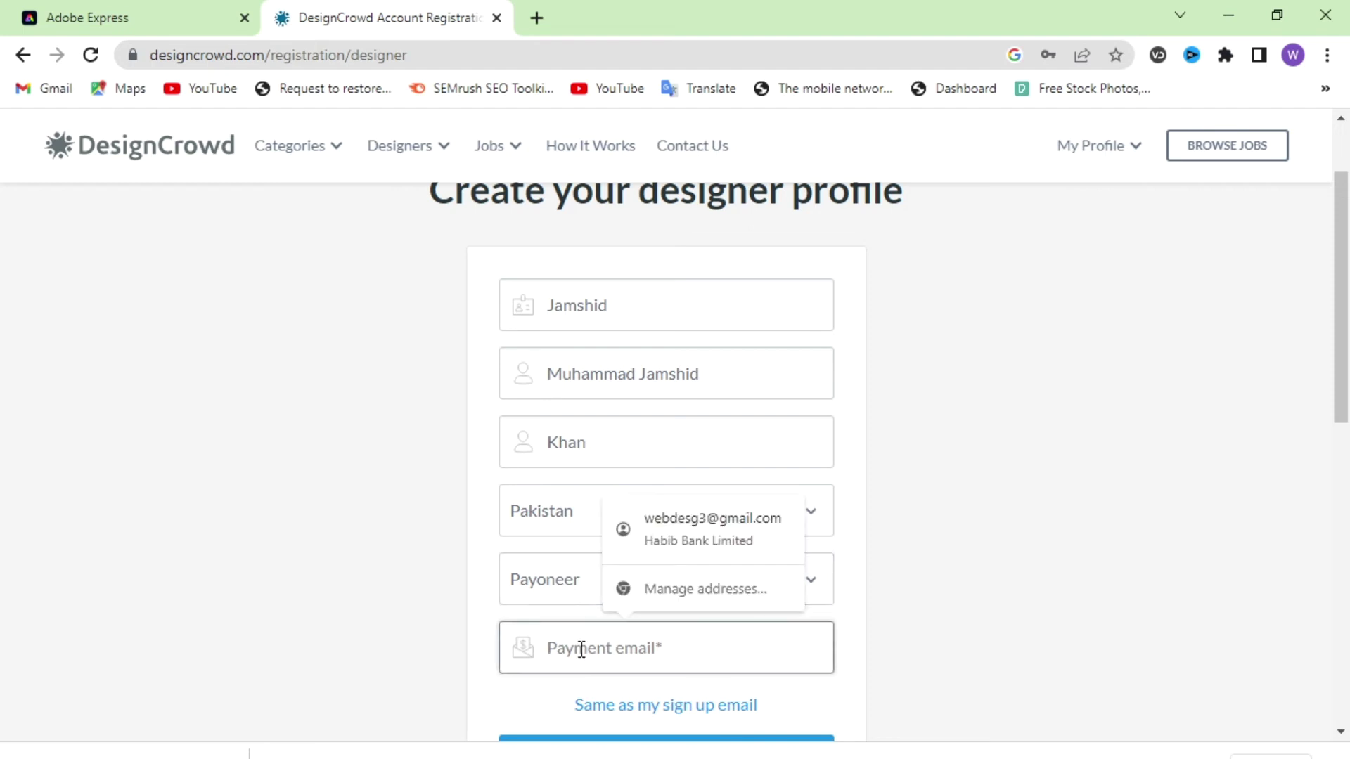
click(699, 541)
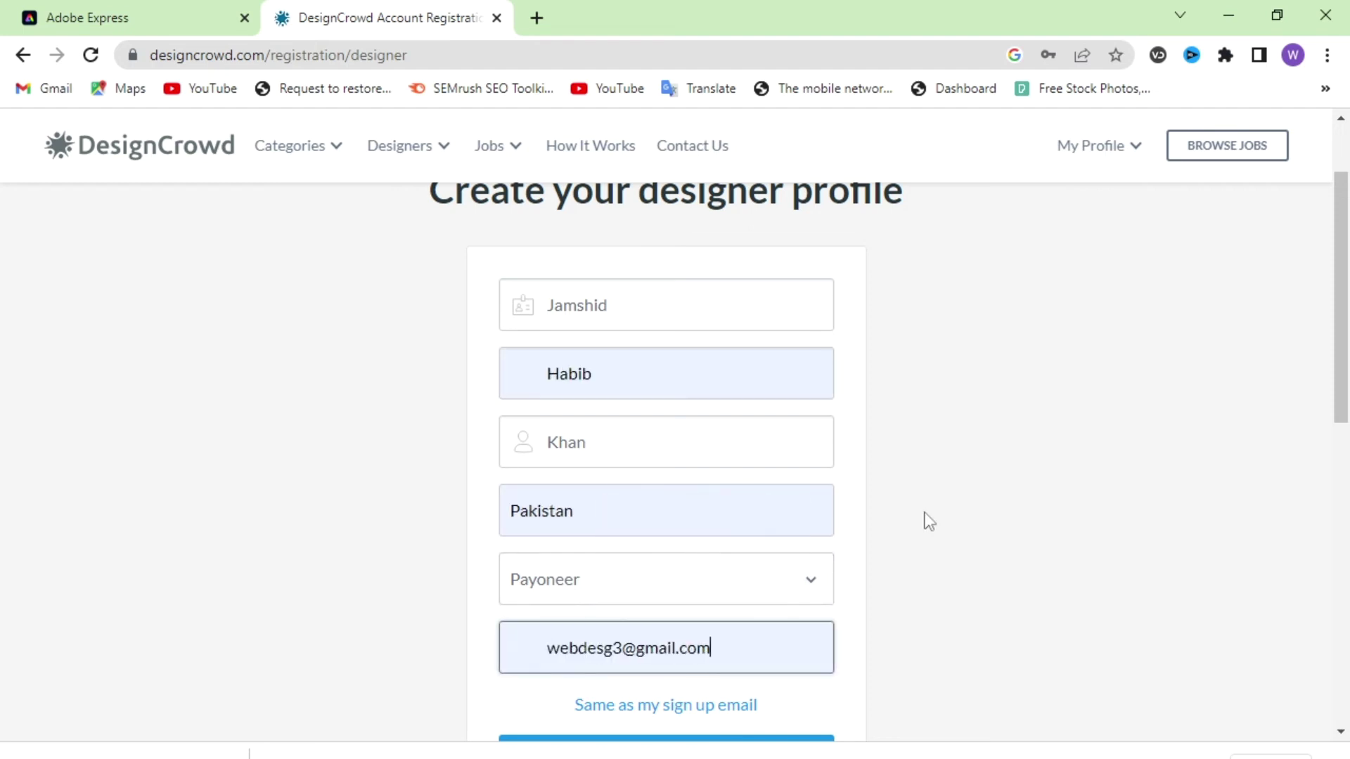
mouse_move(1338, 373)
mouse_down()
mouse_move(1339, 351)
mouse_move(1339, 462)
mouse_up()
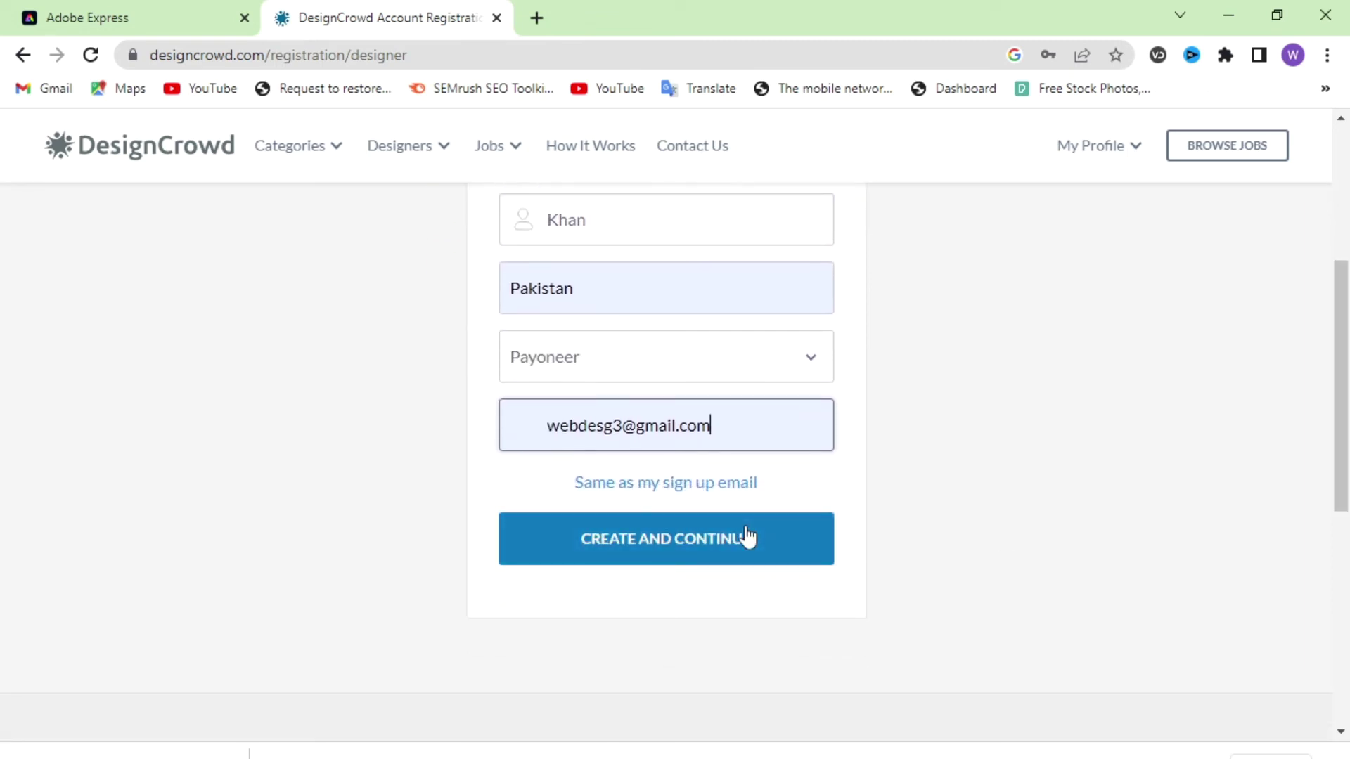
drag(1339, 393, 1339, 347)
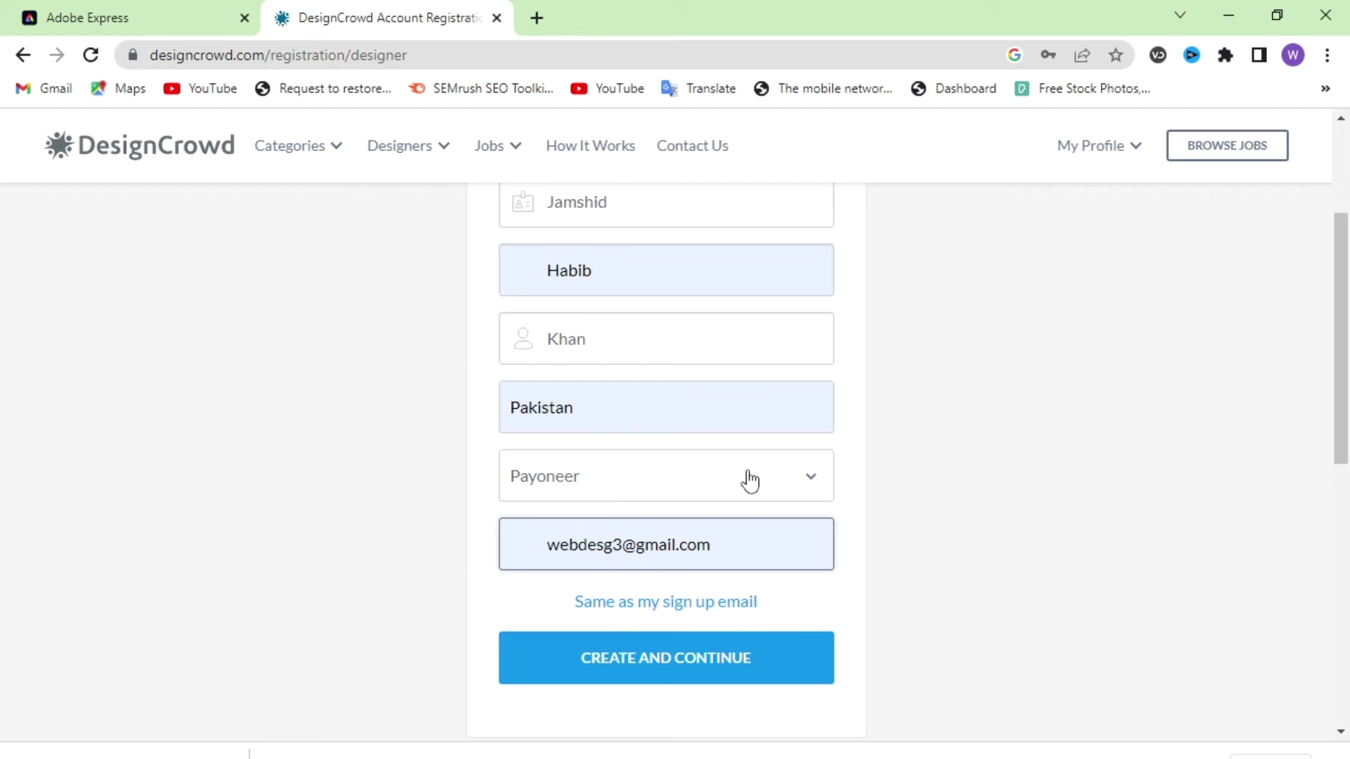
drag(1341, 435, 1344, 605)
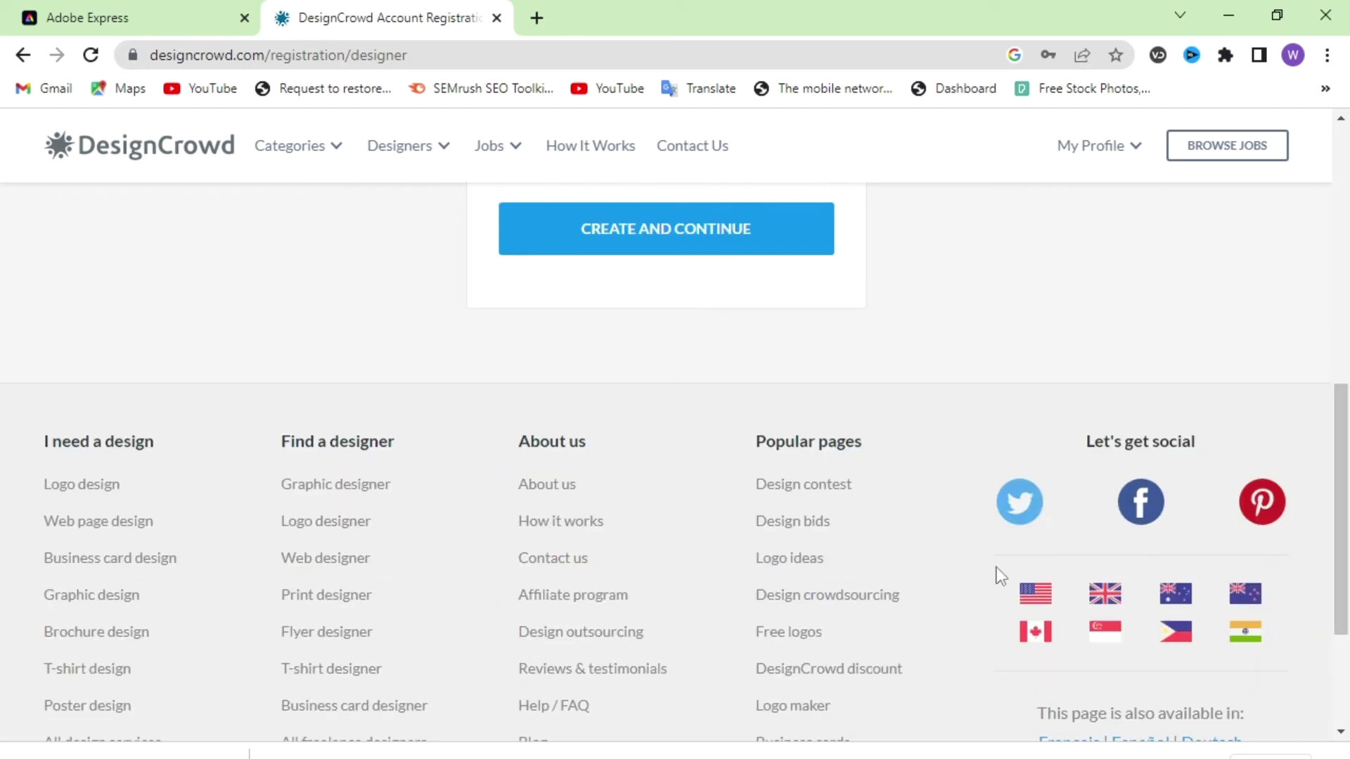
click(665, 240)
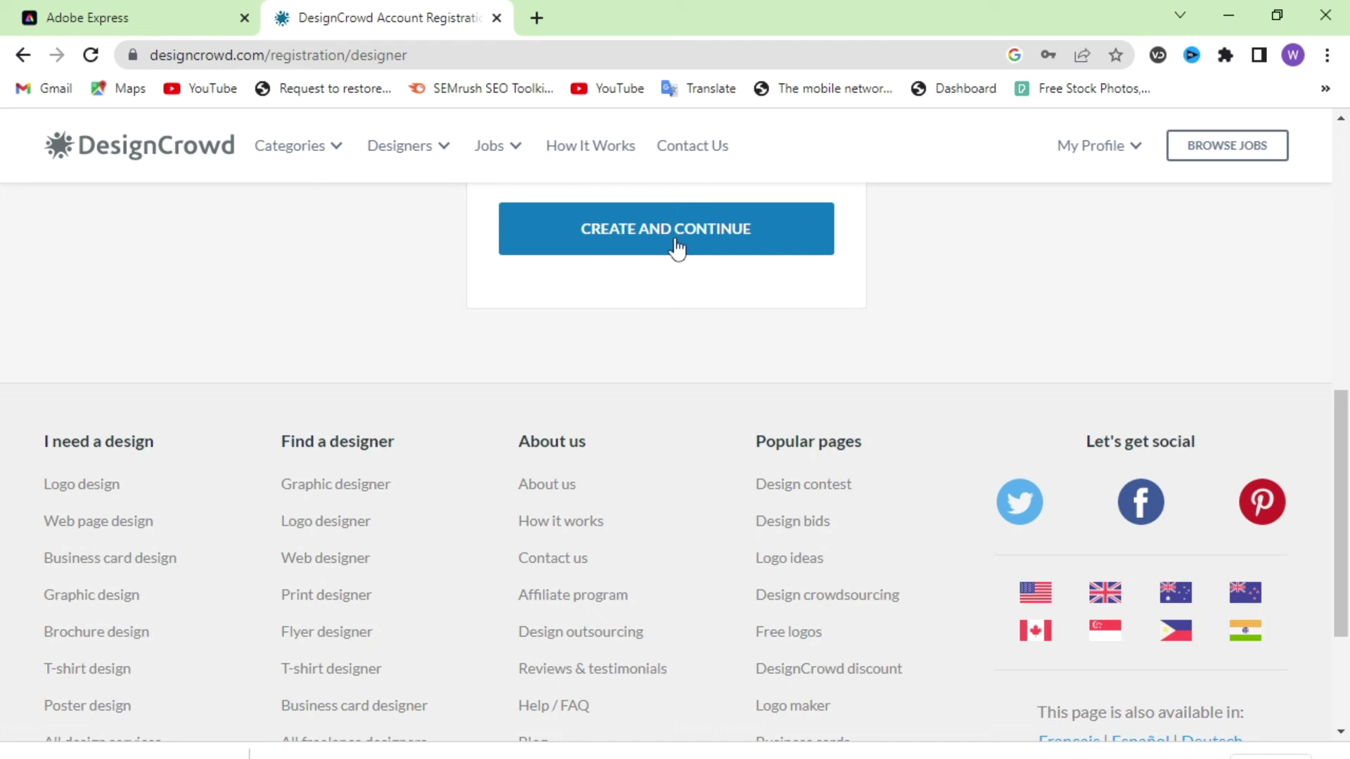
drag(1346, 444, 1346, 211)
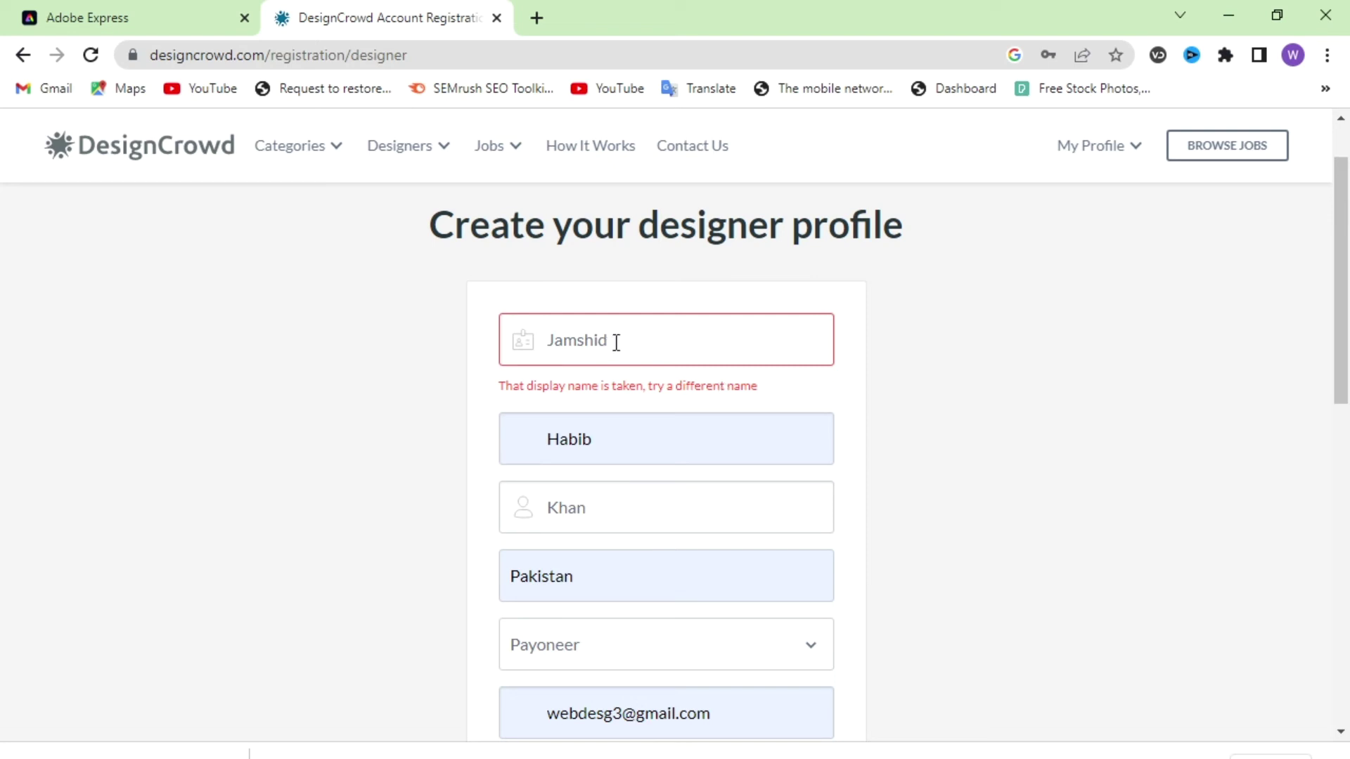
Replace the taken display name with the user's full name and resubmit the profile.
key(BackSpace)
key(BackSpace)
key(BackSpace)
key(BackSpace)
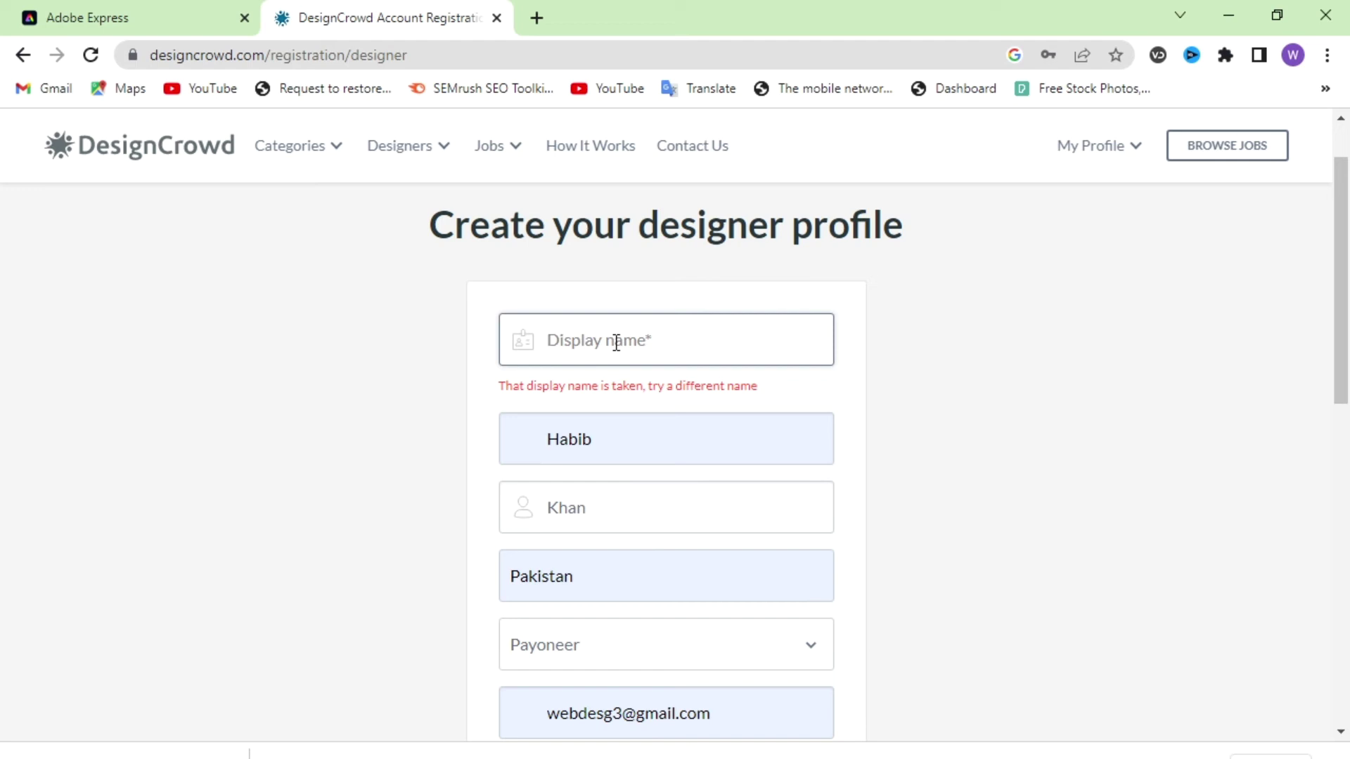
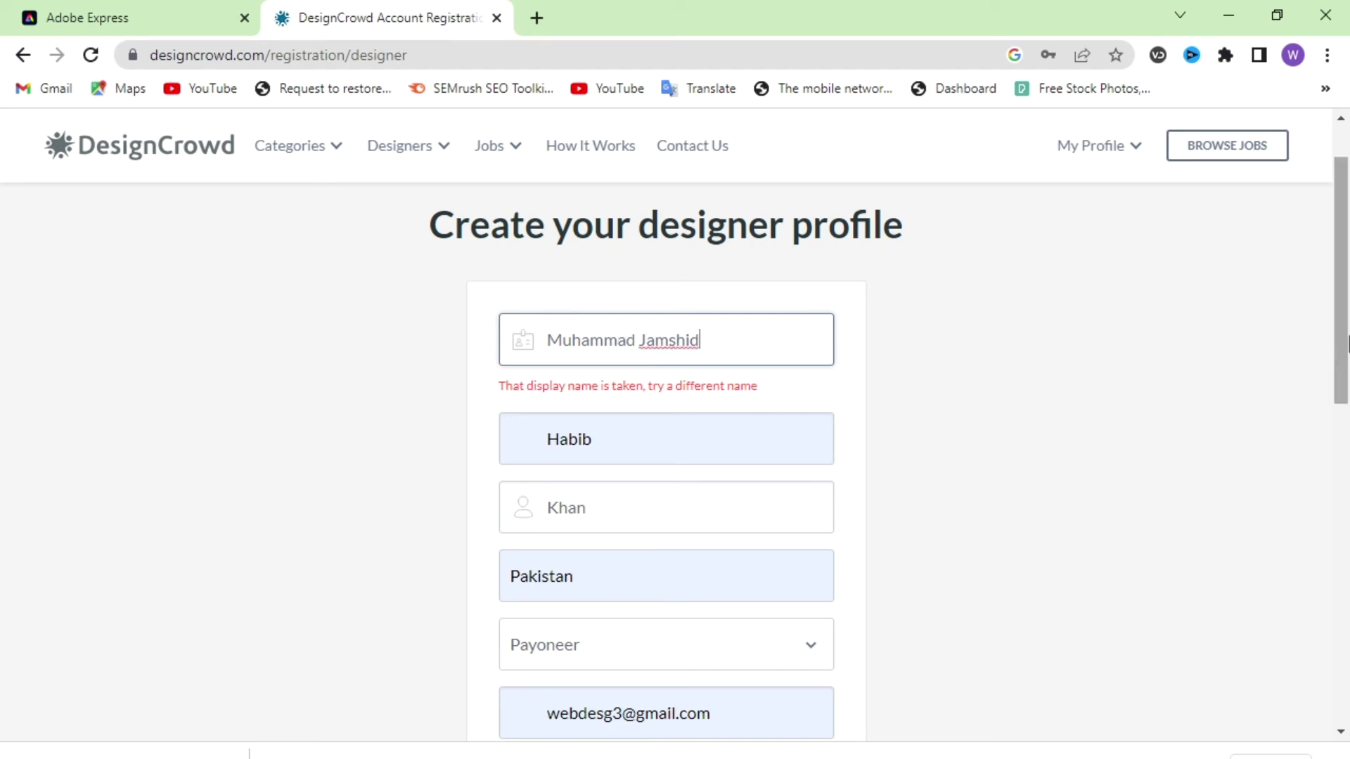
scroll(1347, 344, down, 3)
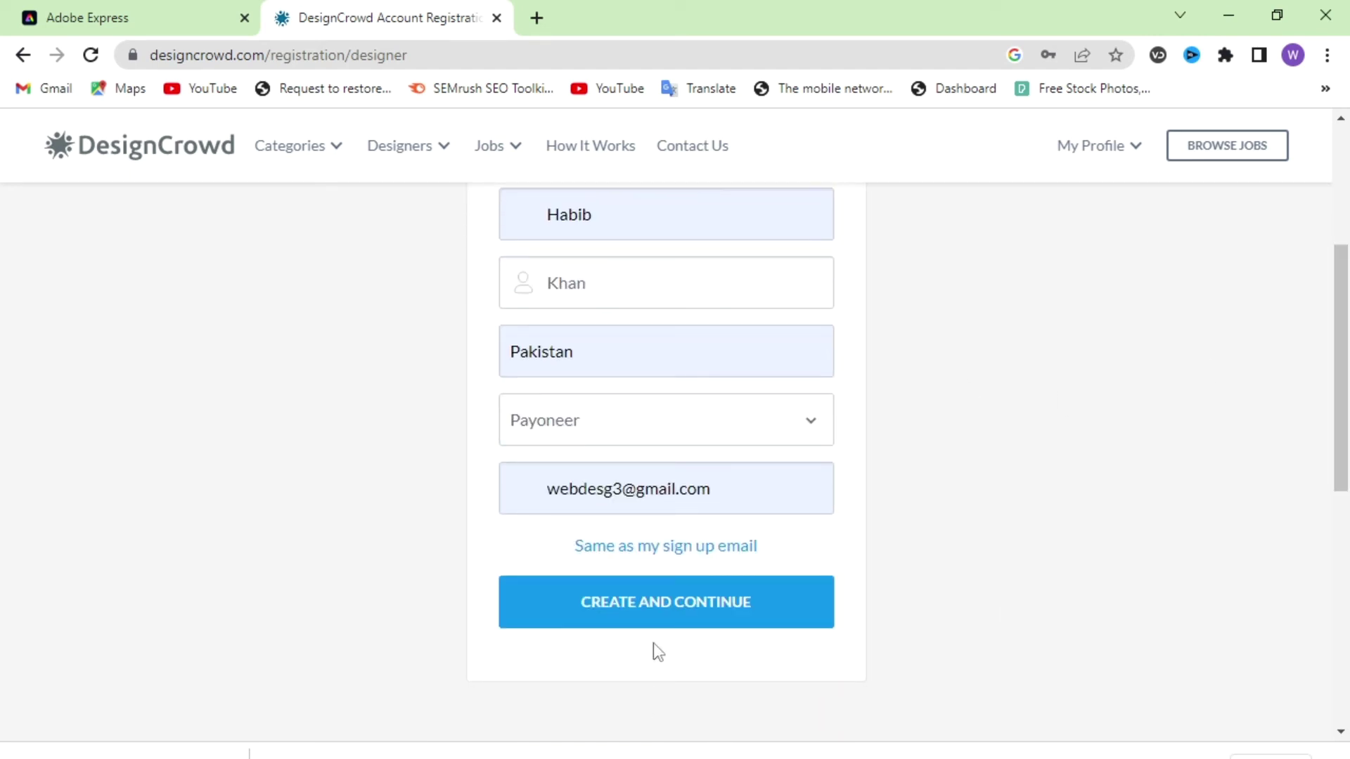
click(648, 618)
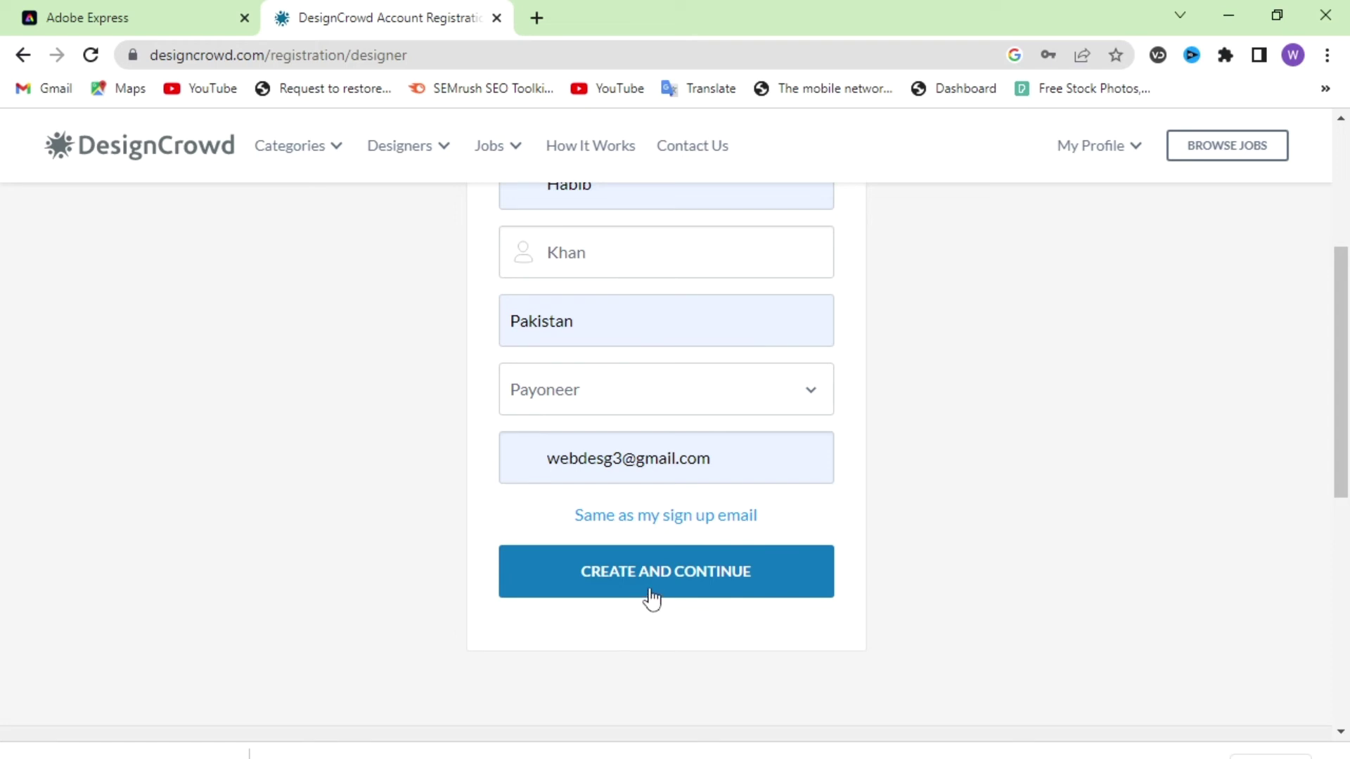
click(644, 598)
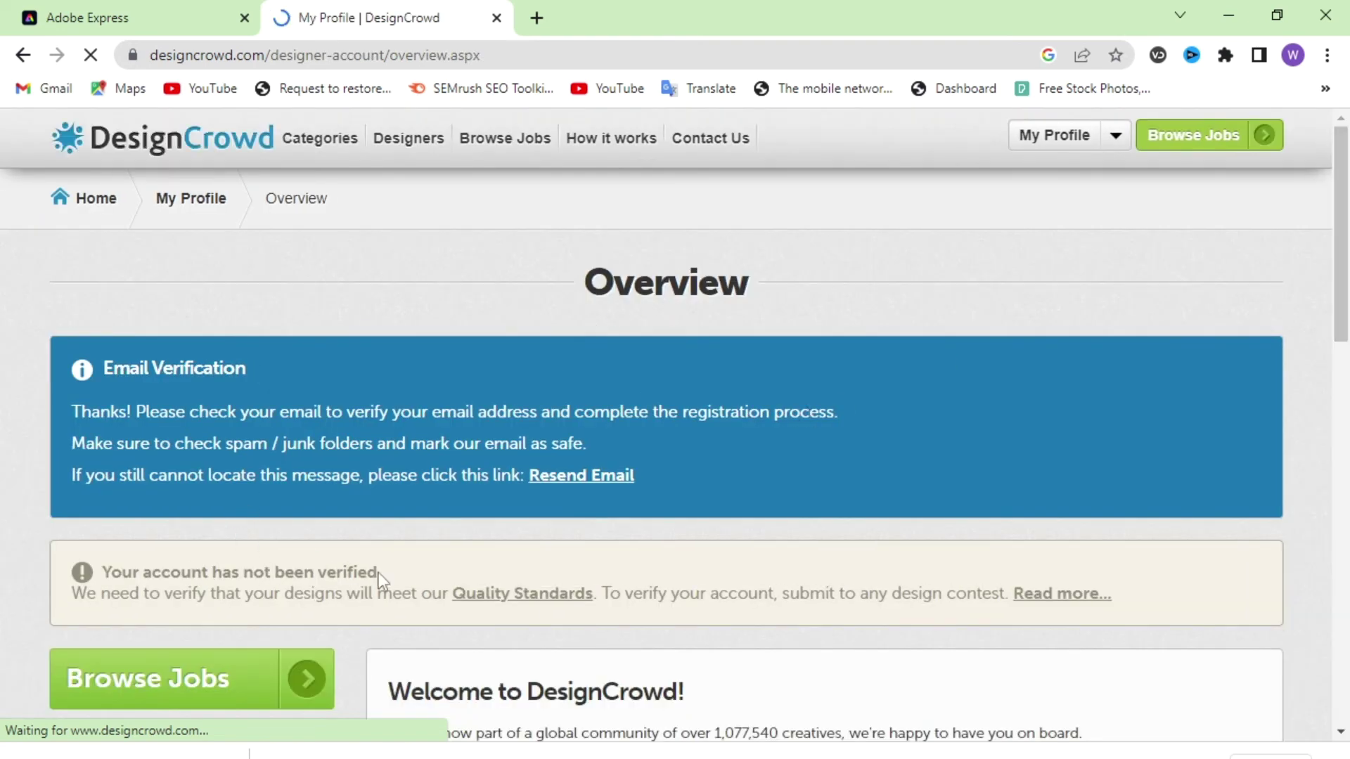
Review the new account overview's email-verification notice, then open a blank browser tab.
scroll(1344, 351, down, 2)
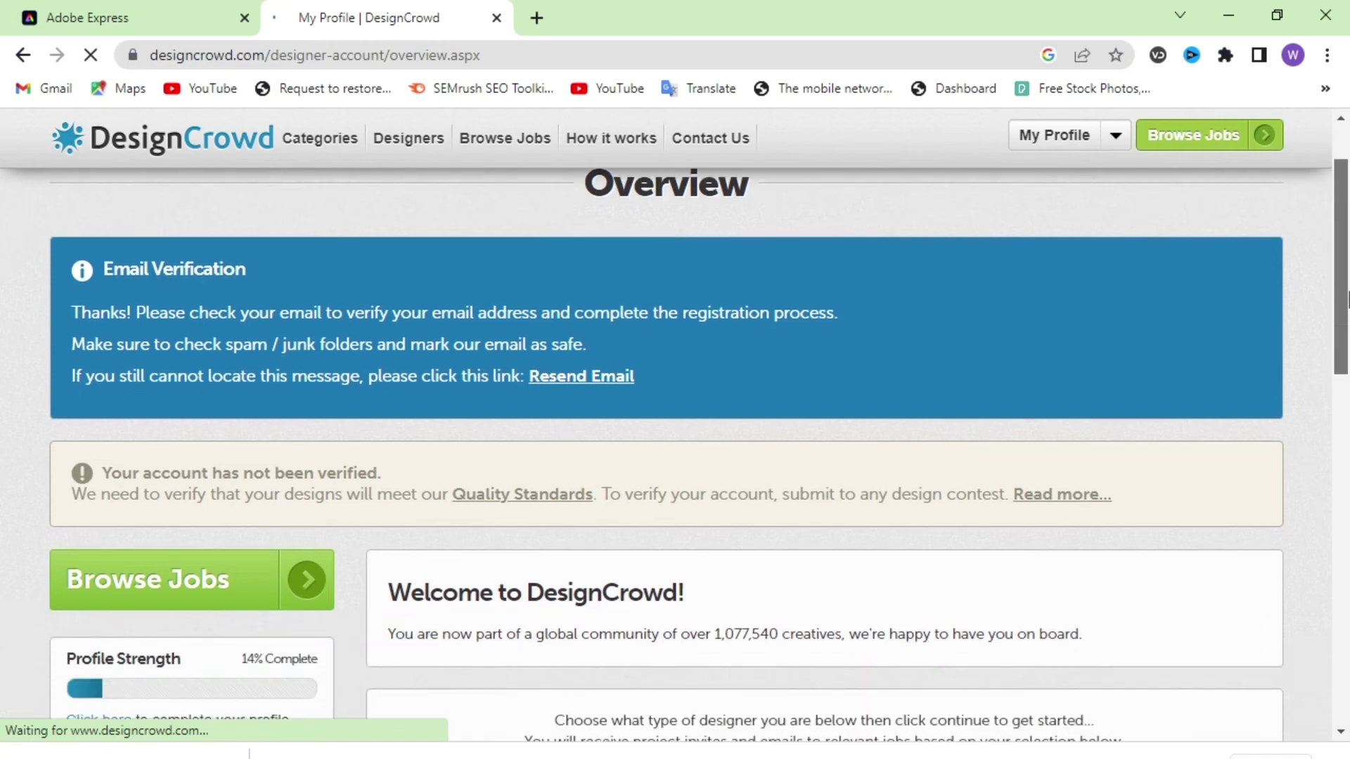
scroll(1344, 359, down, 2)
scroll(1335, 359, down, 2)
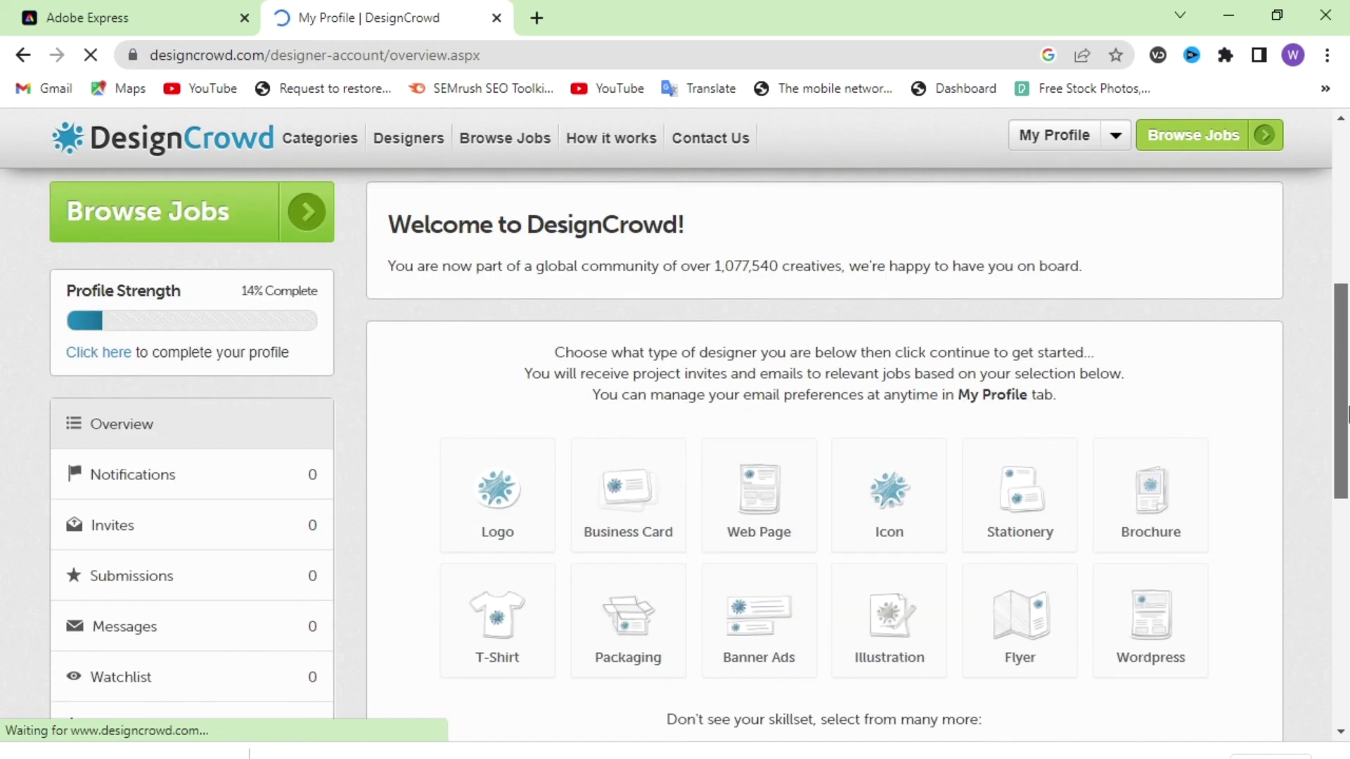
scroll(1300, 341, up, 3)
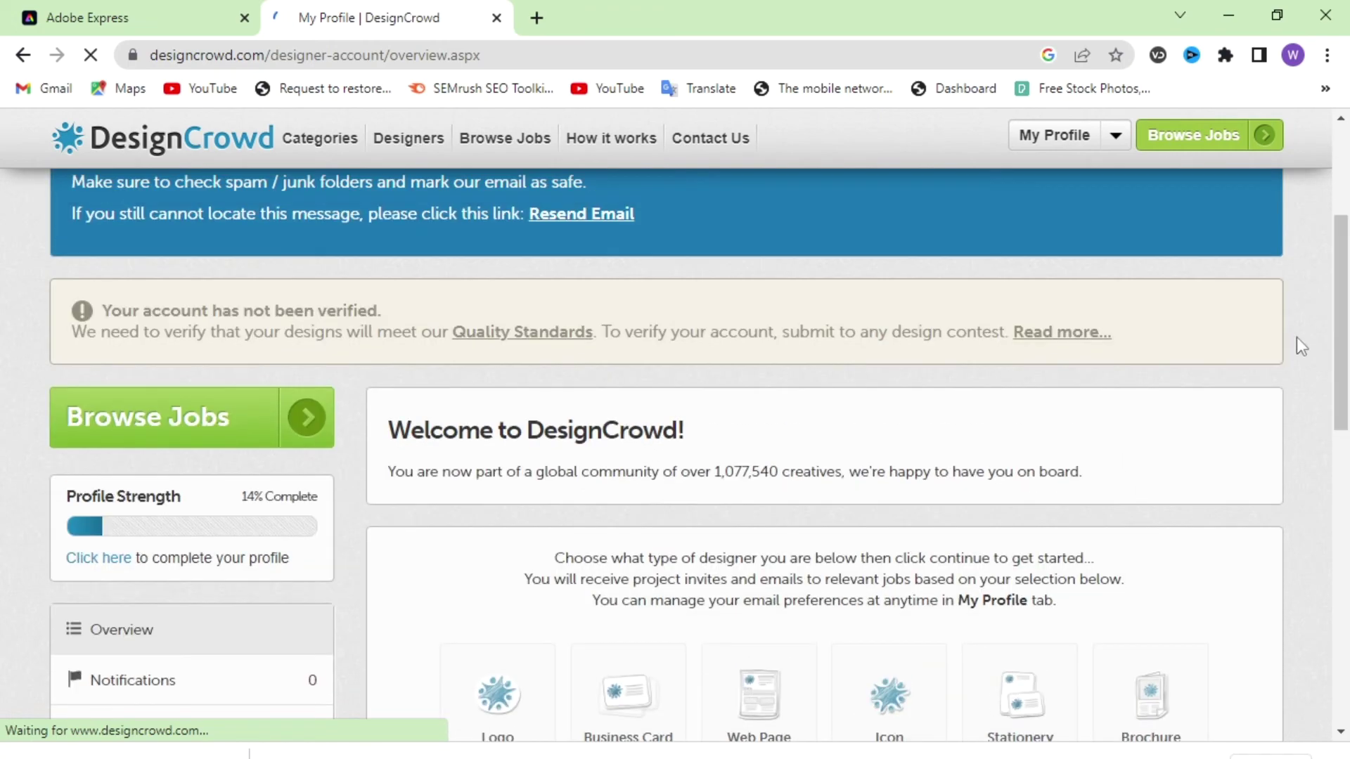
click(538, 17)
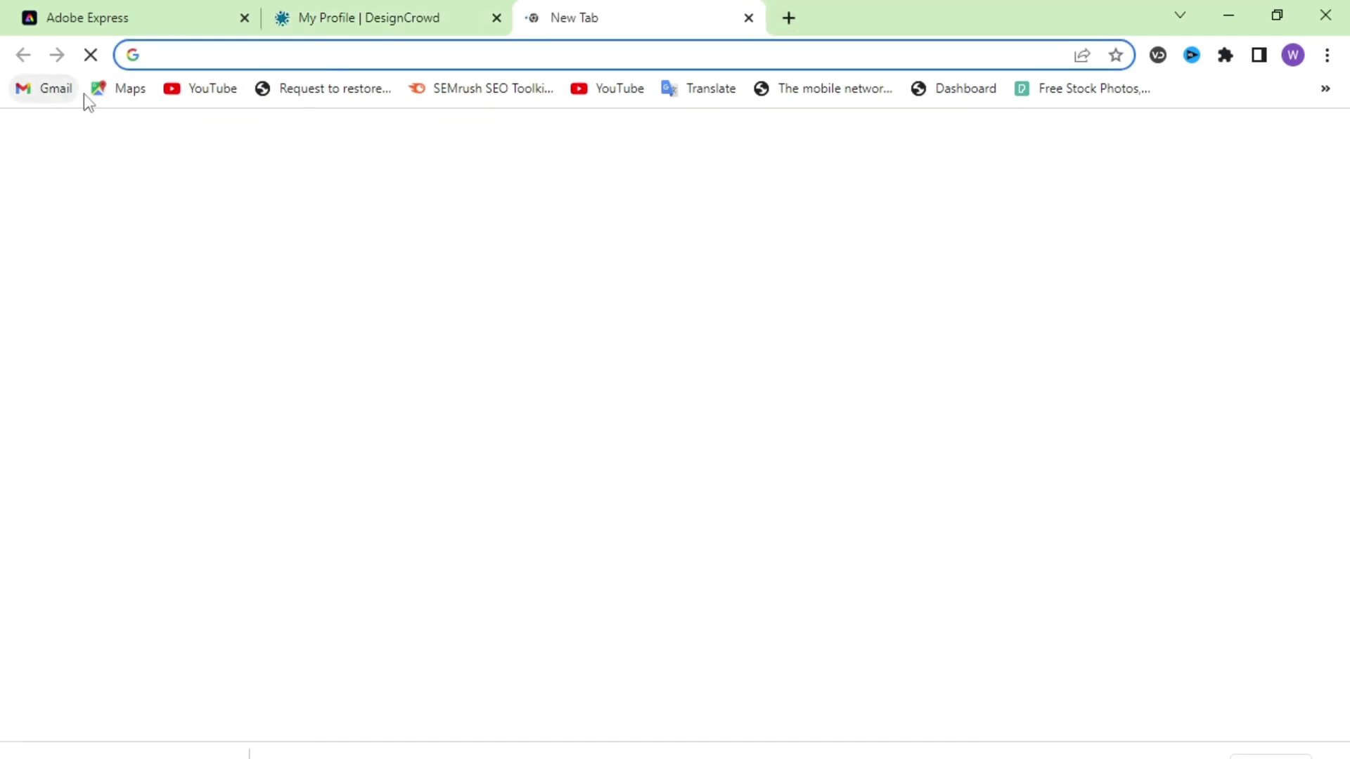
In Gmail, open DesignCrowd's 'Important: Confirm your email address' message and follow its confirmation link.
click(57, 89)
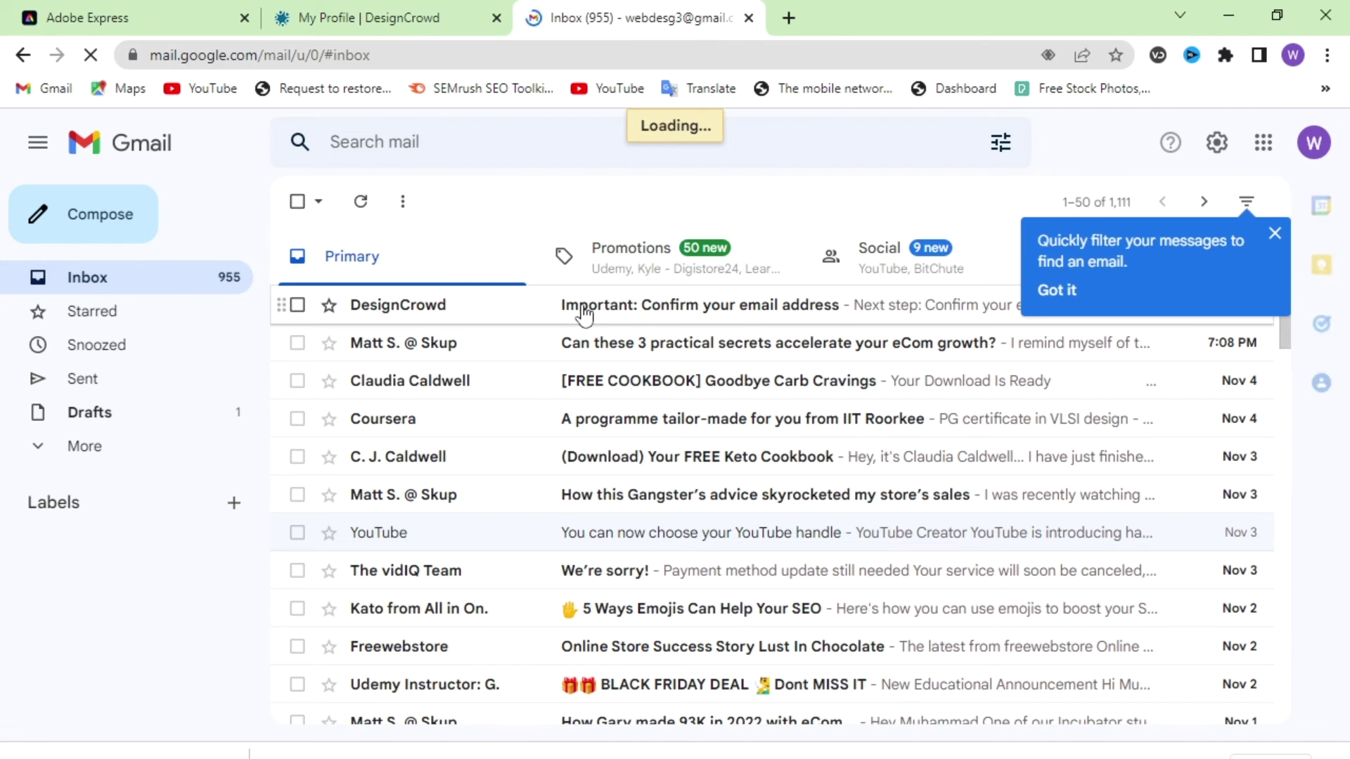
click(584, 309)
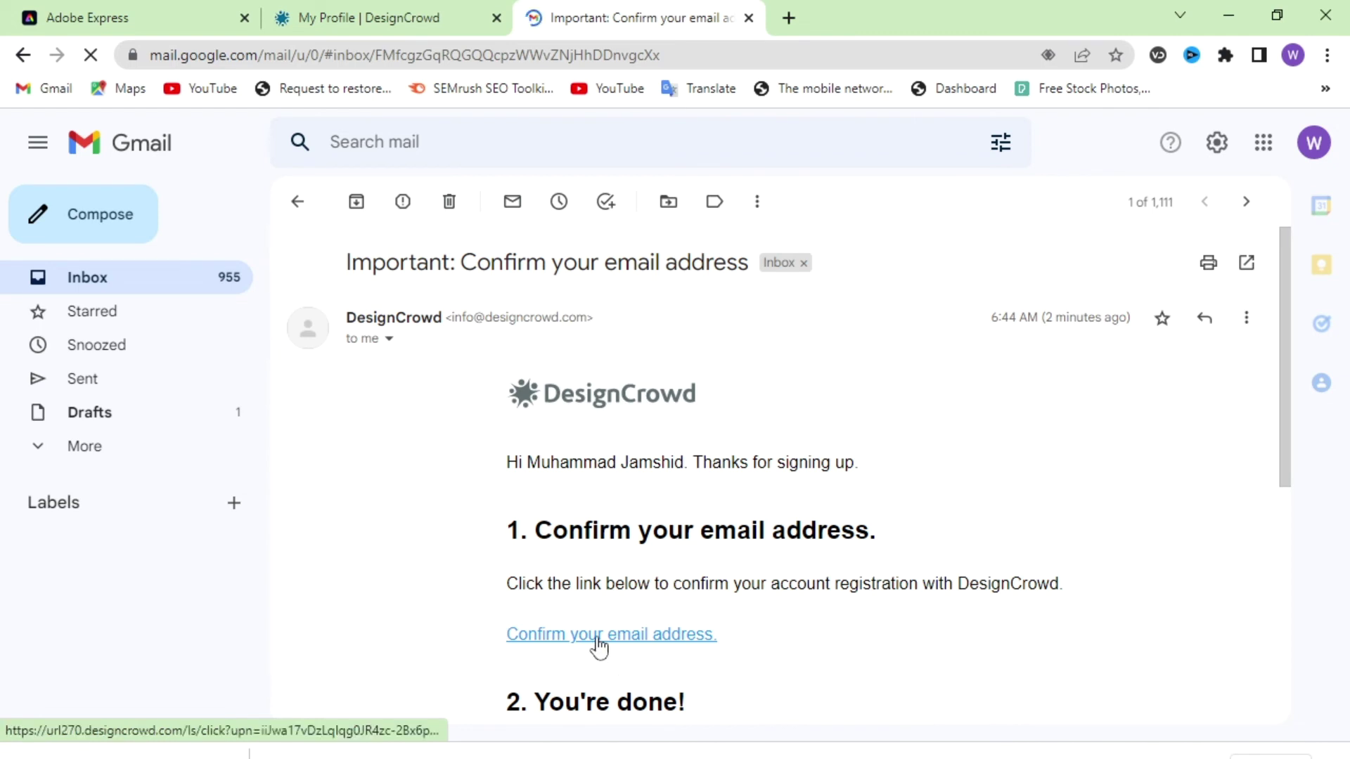
click(598, 641)
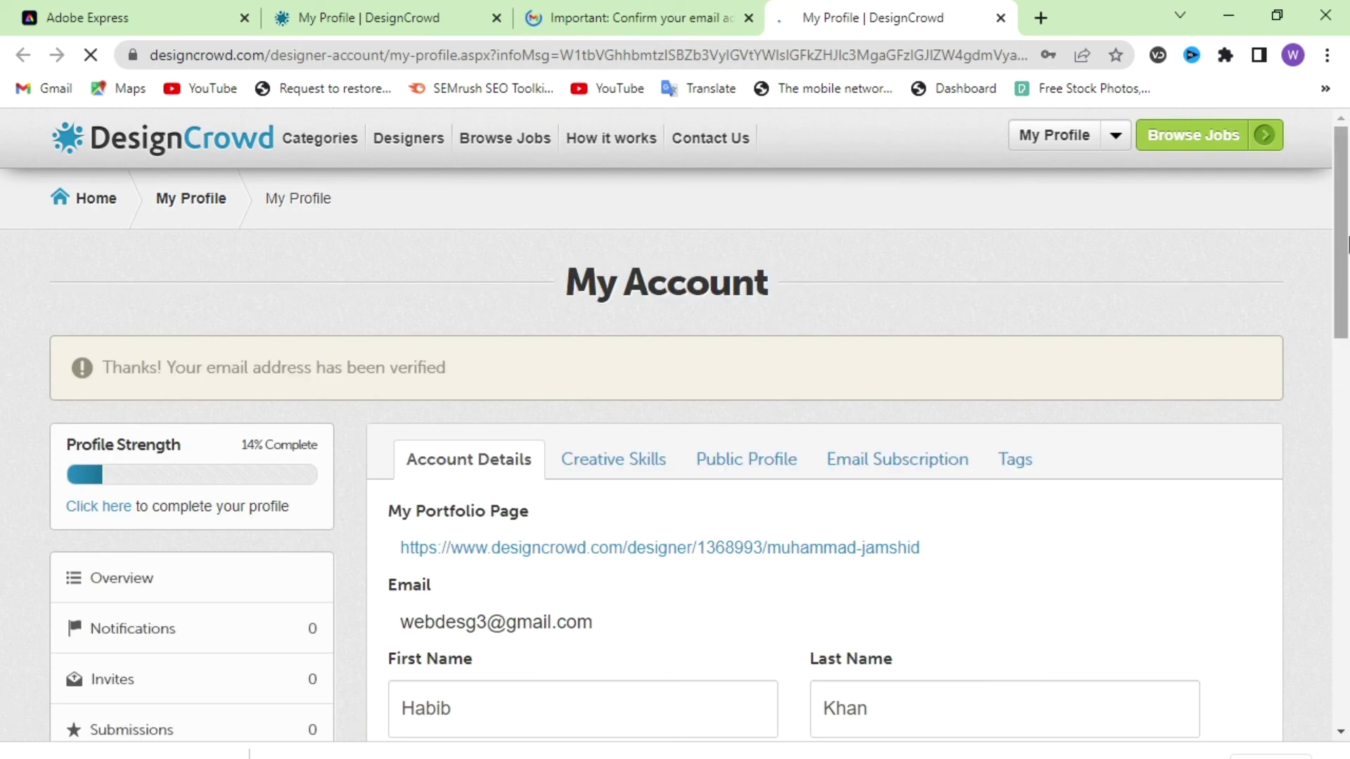
Scroll the verified My Account page down to the phone, address and country fields.
mouse_move(1346, 242)
mouse_down()
mouse_move(1346, 341)
mouse_move(1277, 423)
mouse_up()
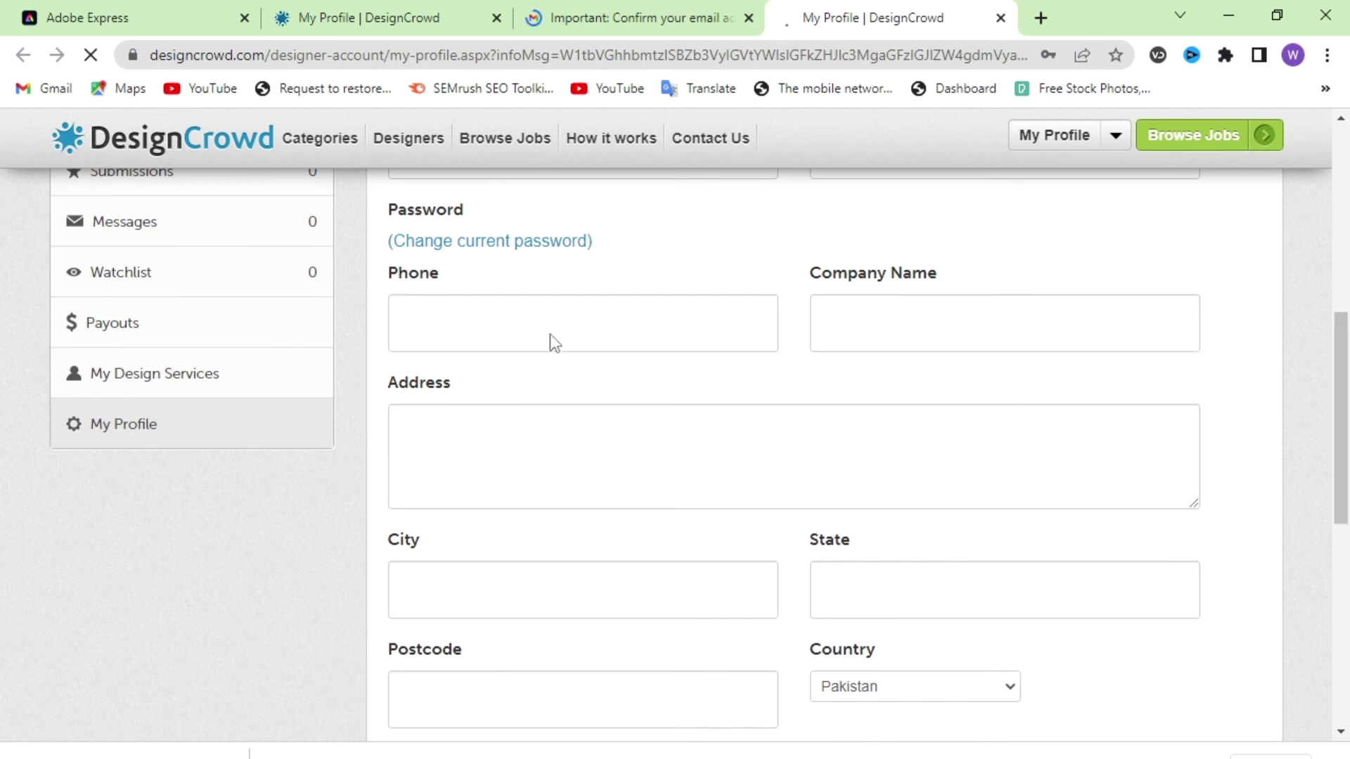
Fill the account phone, address, city, state and postcode from saved data, with Country set to Pakistan.
click(550, 335)
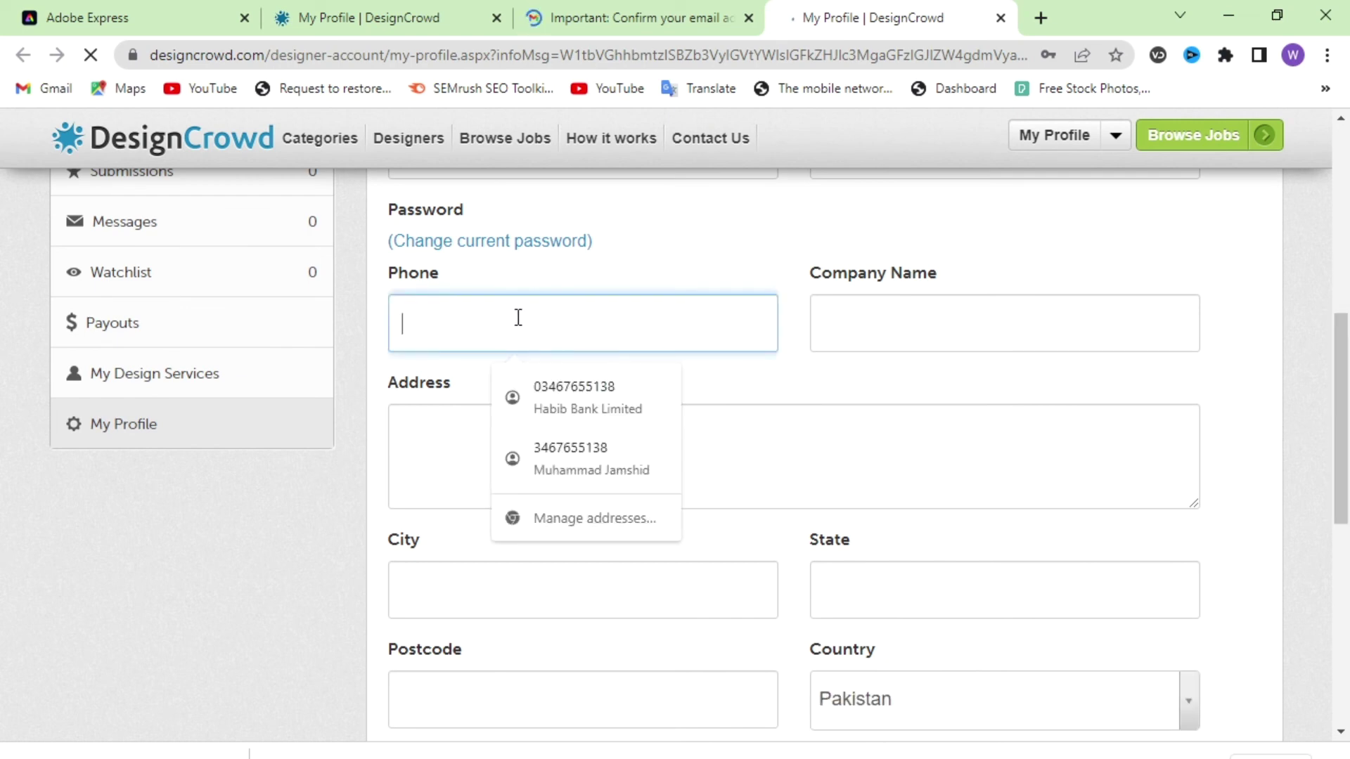
click(559, 406)
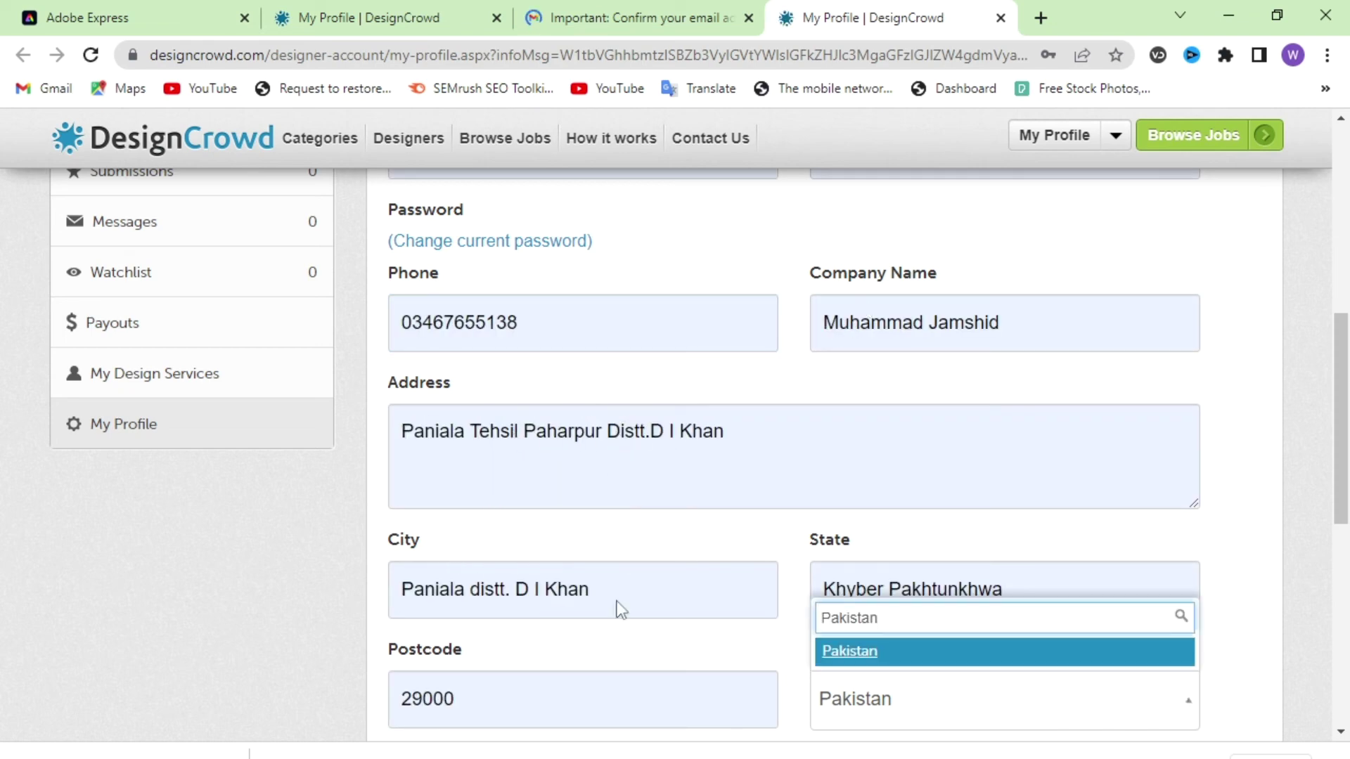
scroll(1346, 421, down, 4)
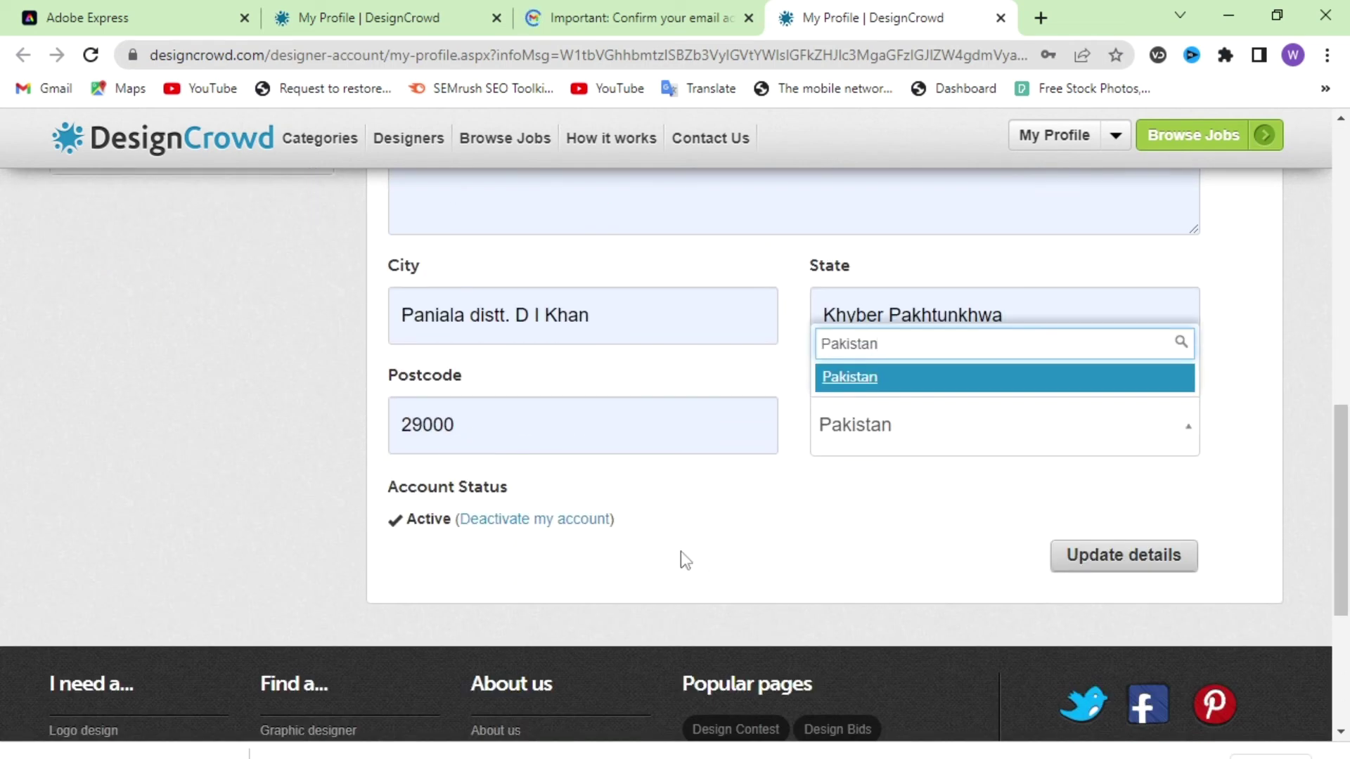
click(1103, 563)
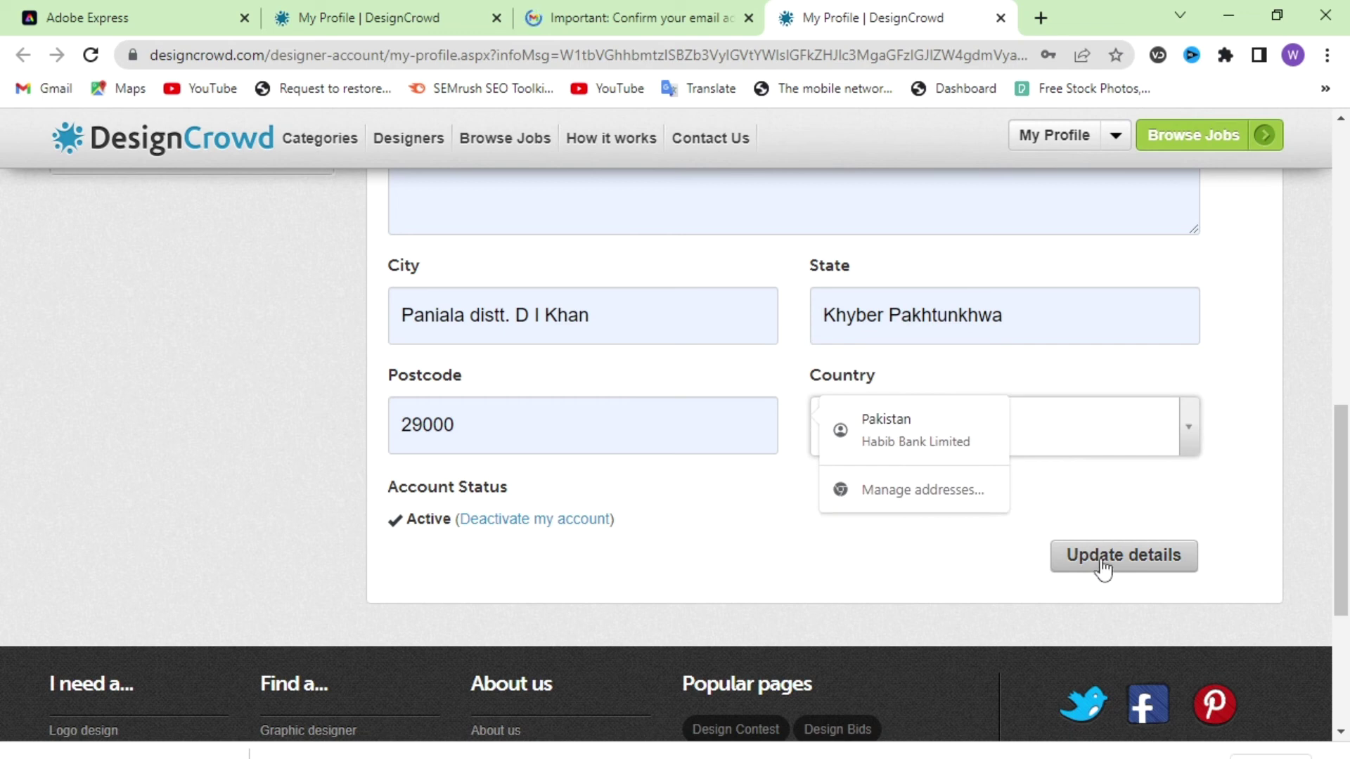
click(949, 420)
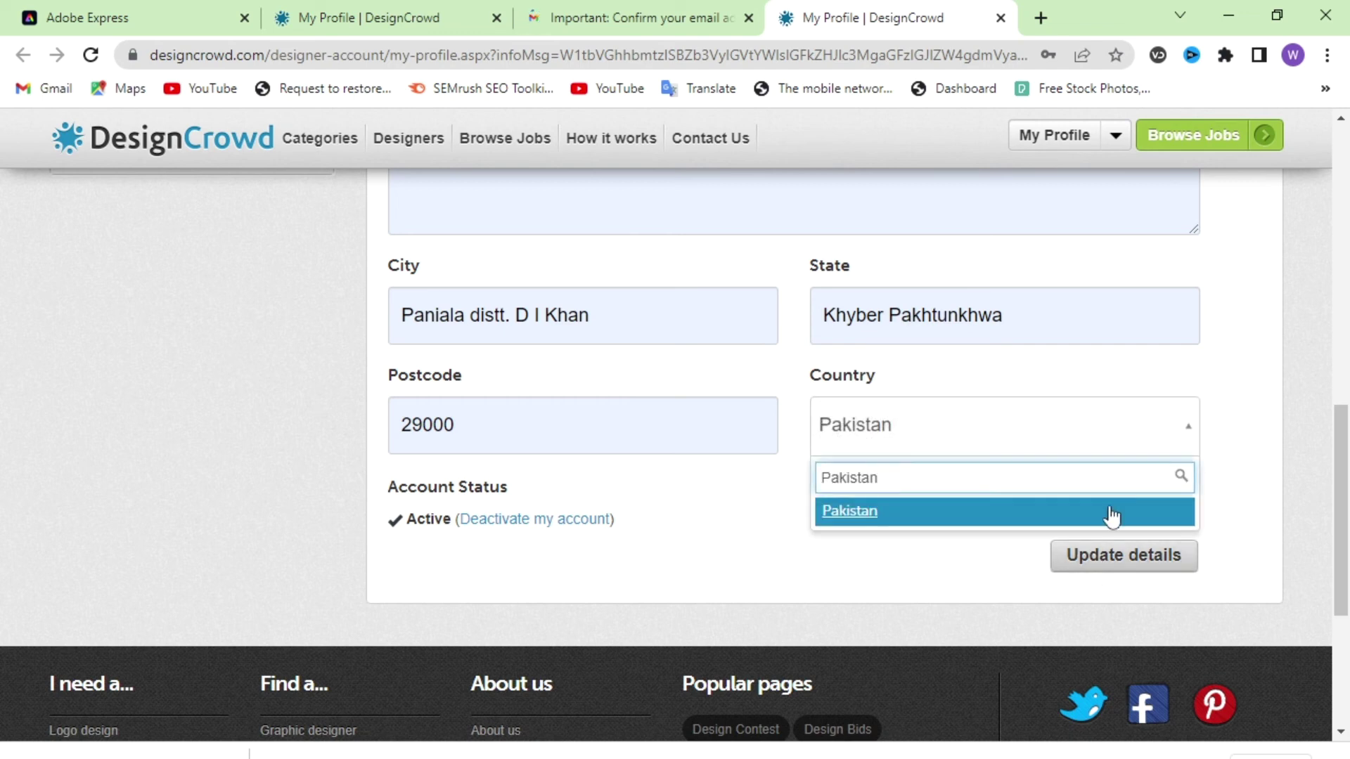
click(850, 512)
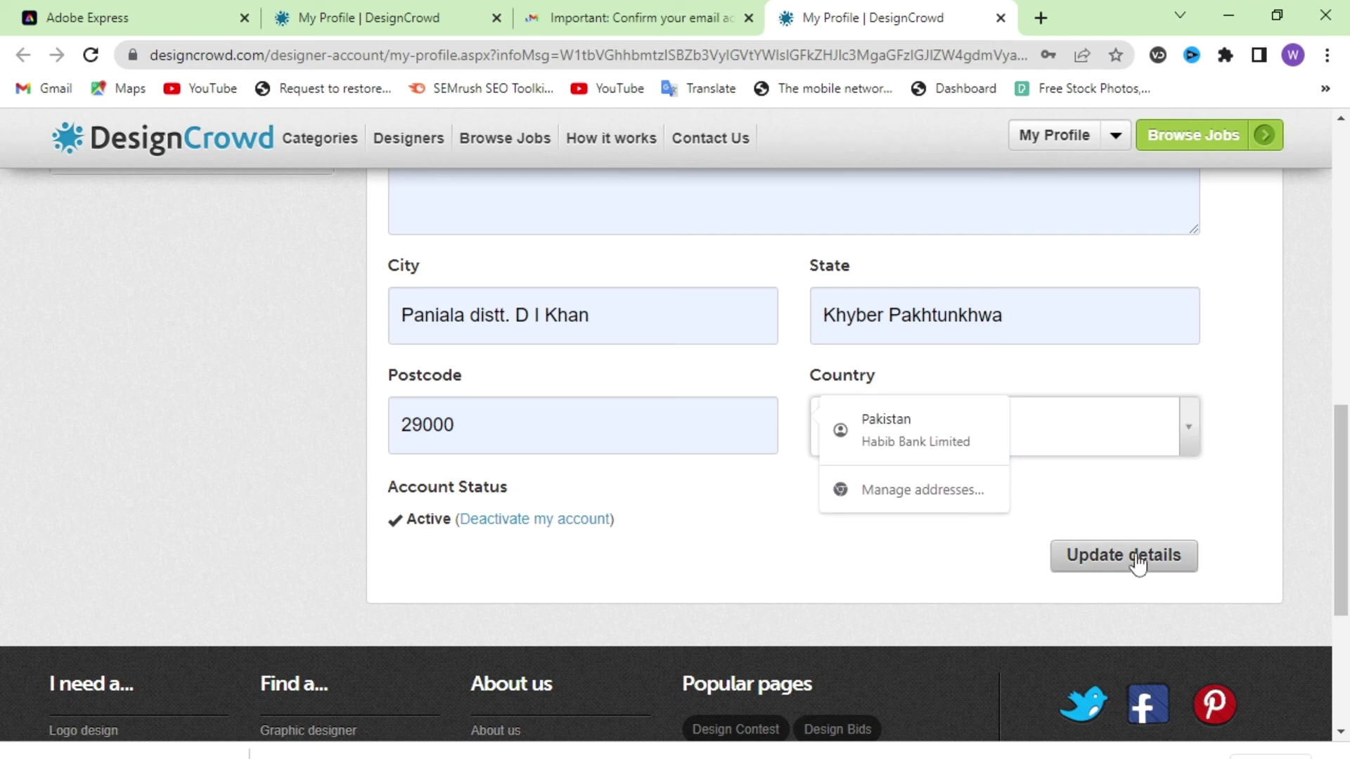
click(1138, 561)
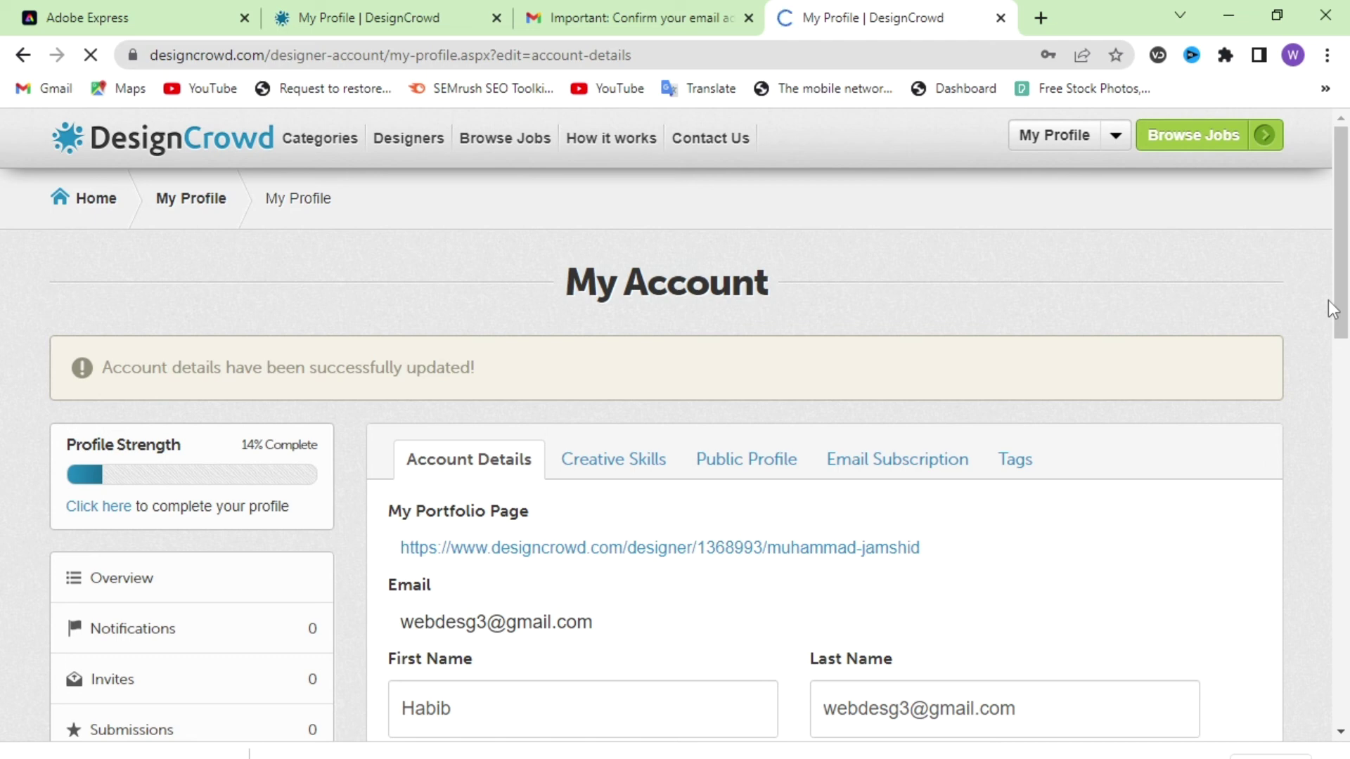
Review the Creative Skills, Public Profile and Email Subscription sections, then go to Tags.
drag(1341, 302, 1347, 370)
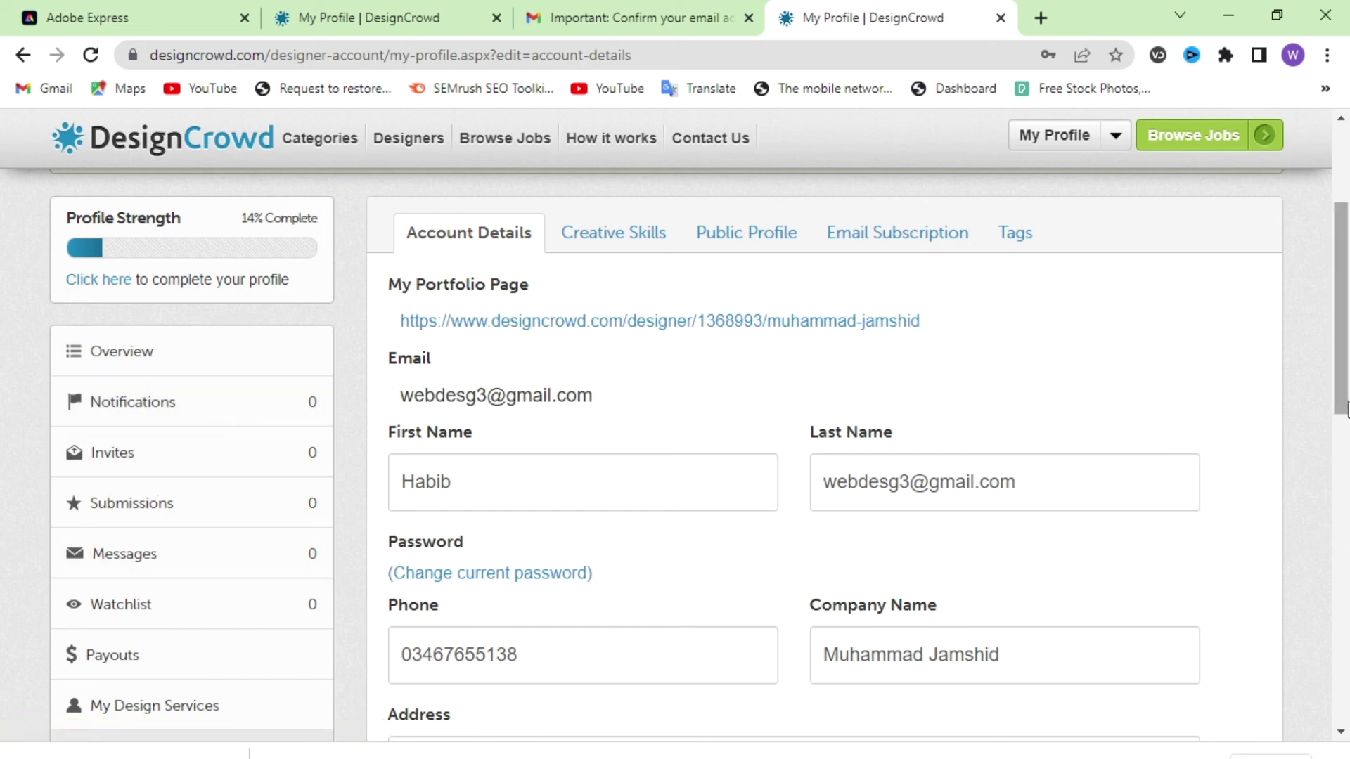
scroll(1339, 316, up, 3)
click(641, 430)
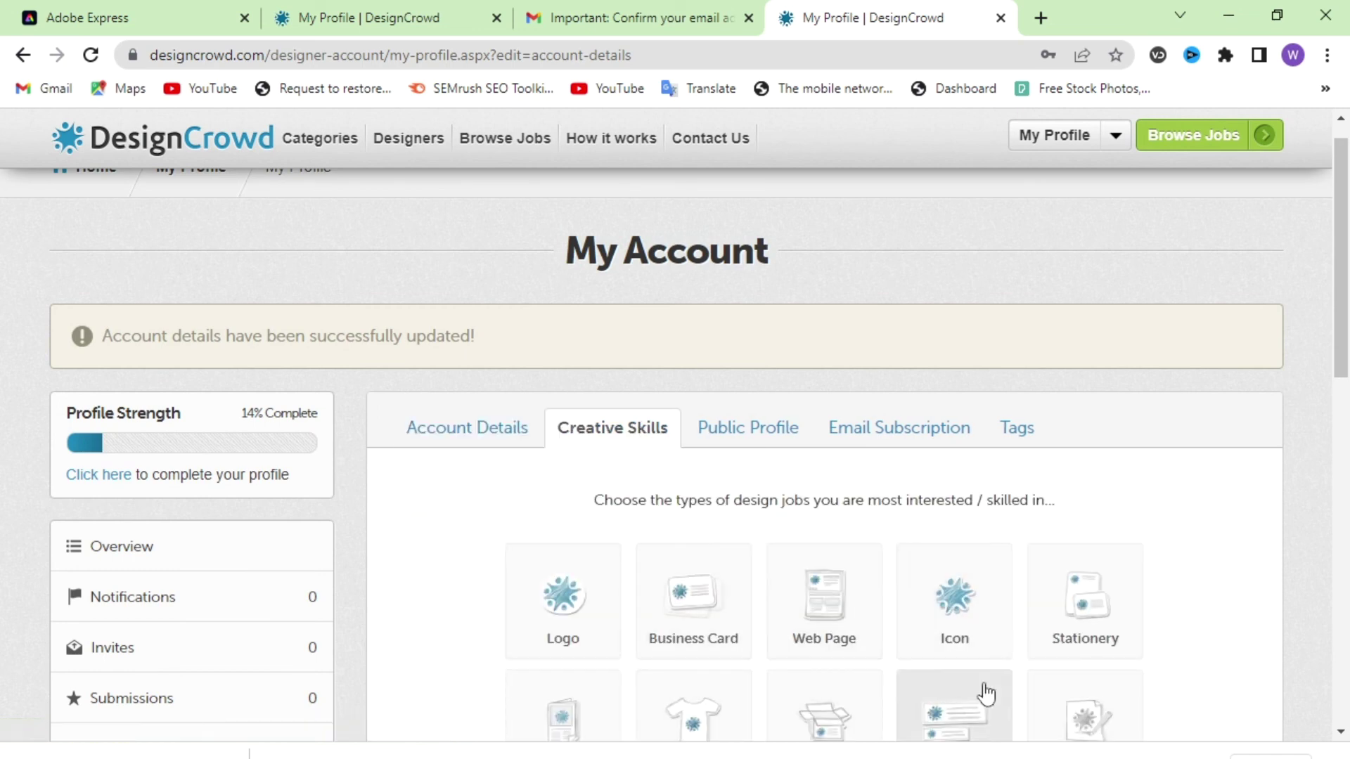
click(724, 443)
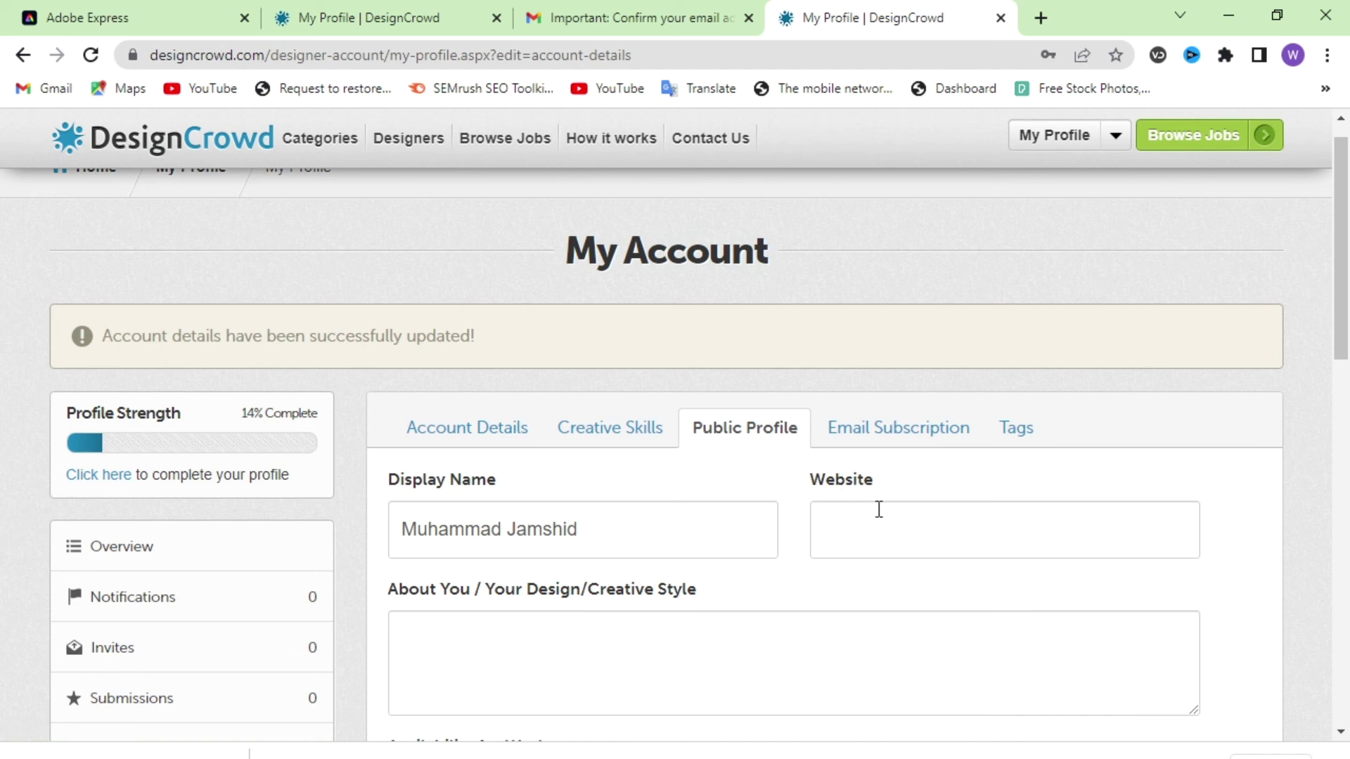
click(641, 659)
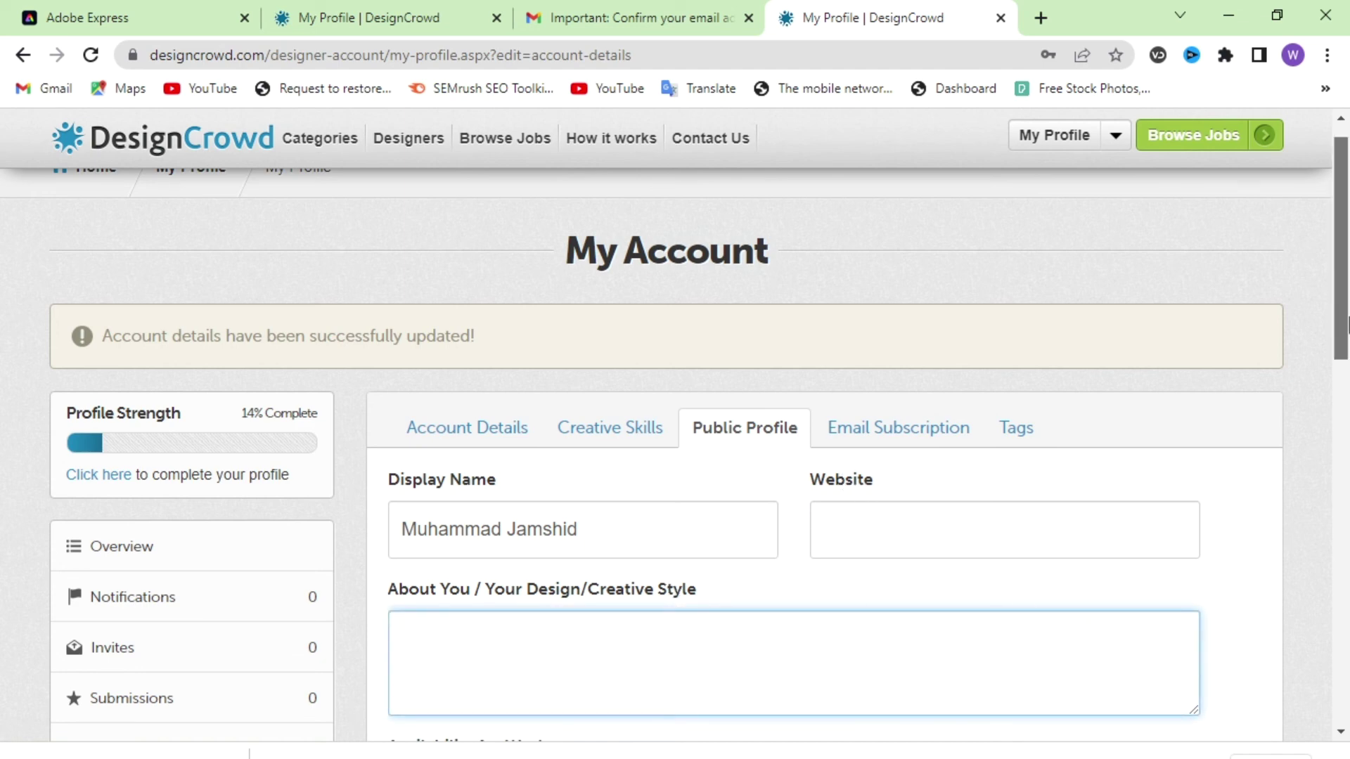
mouse_move(1346, 309)
mouse_down()
mouse_move(1346, 383)
mouse_move(1346, 301)
mouse_up()
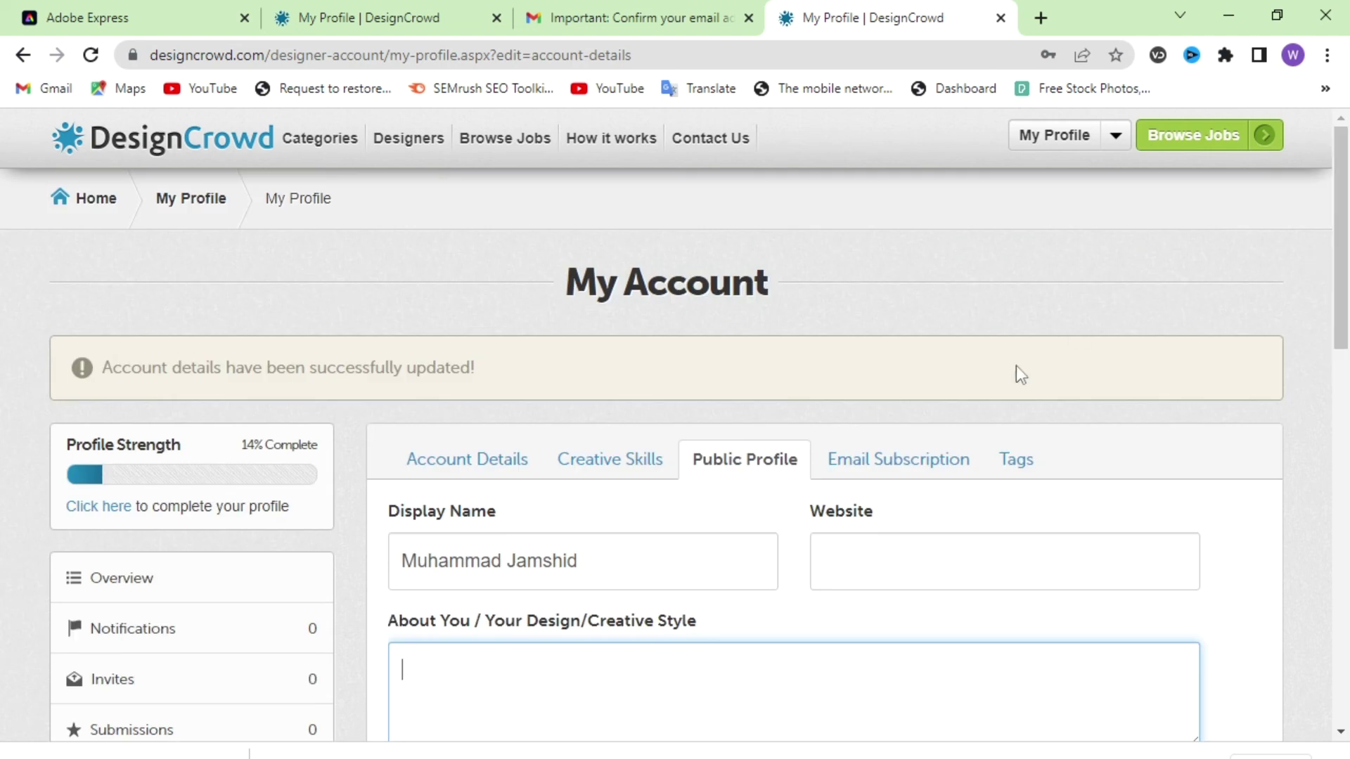
click(912, 467)
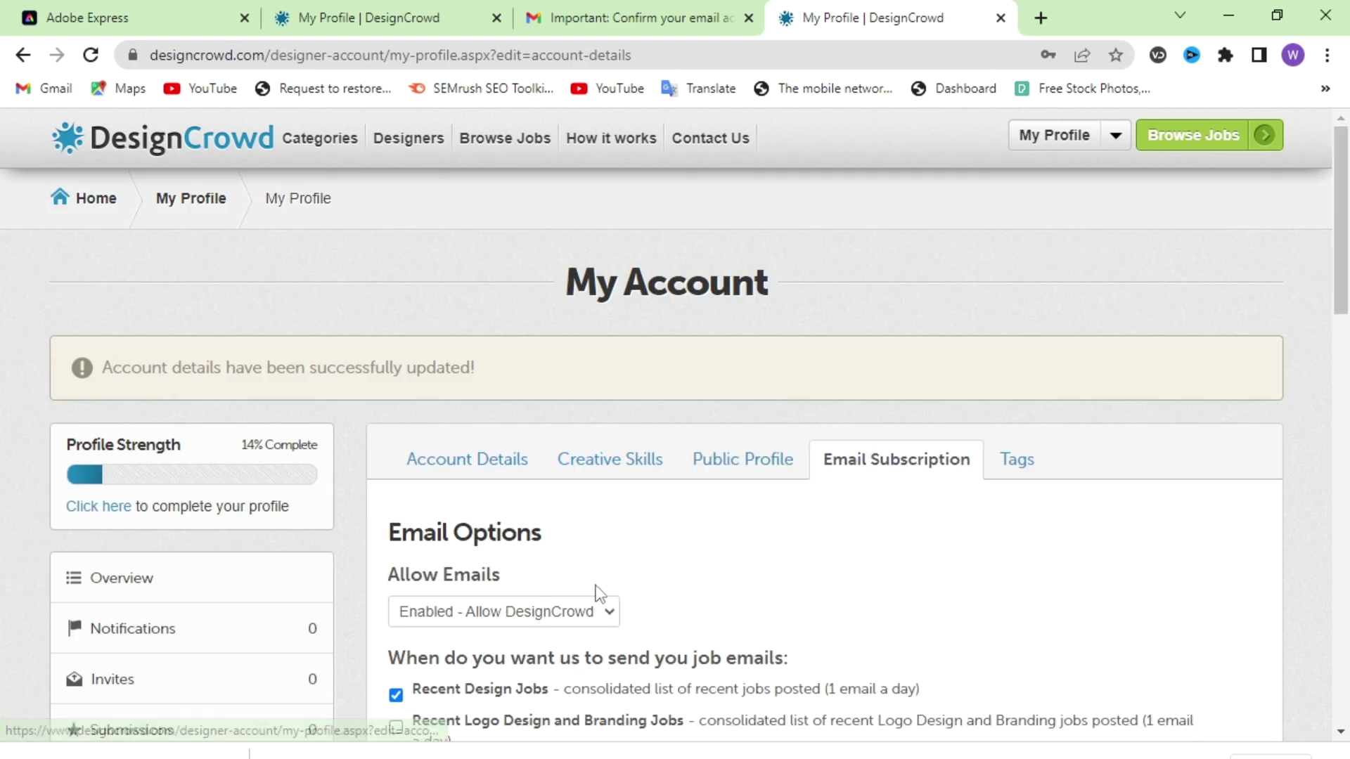
click(1009, 478)
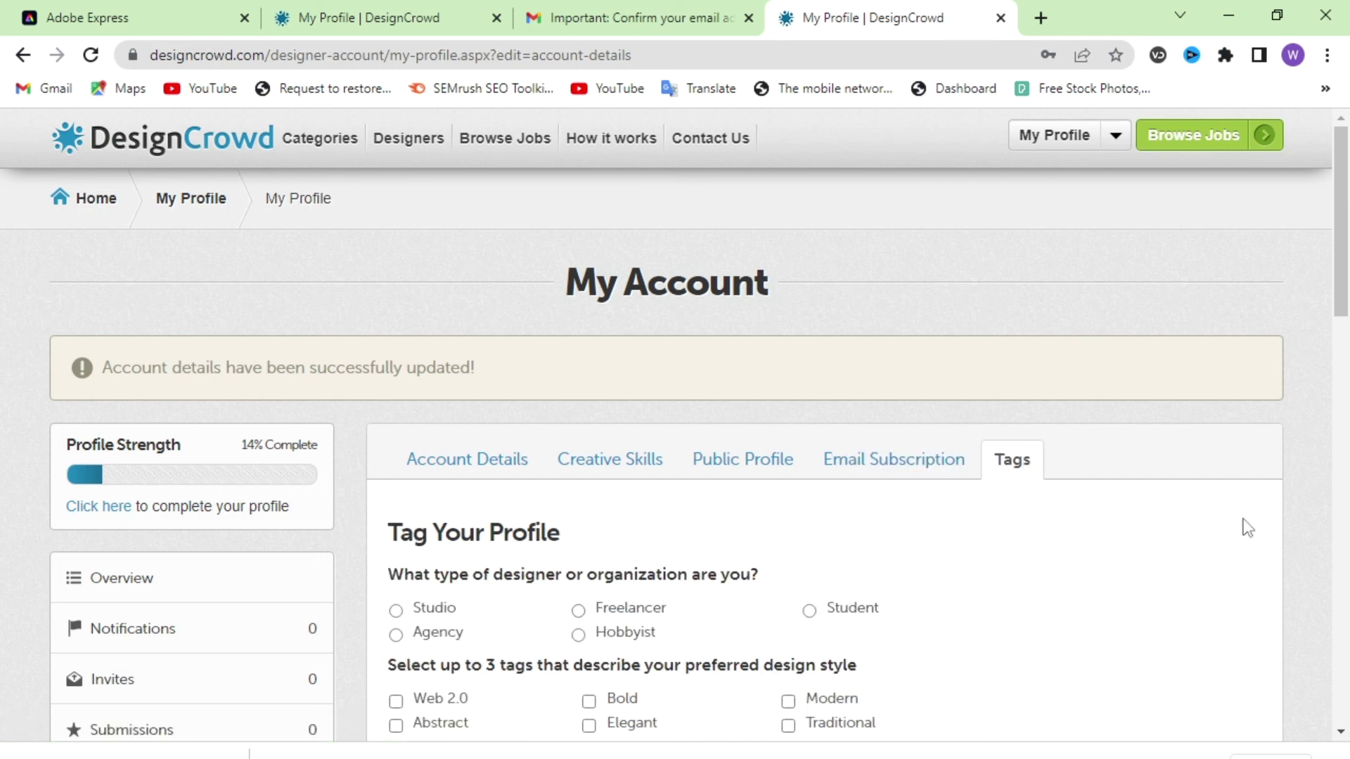
Tag the profile with the Web 2.0 design style and the Professional description.
drag(1343, 306, 1342, 337)
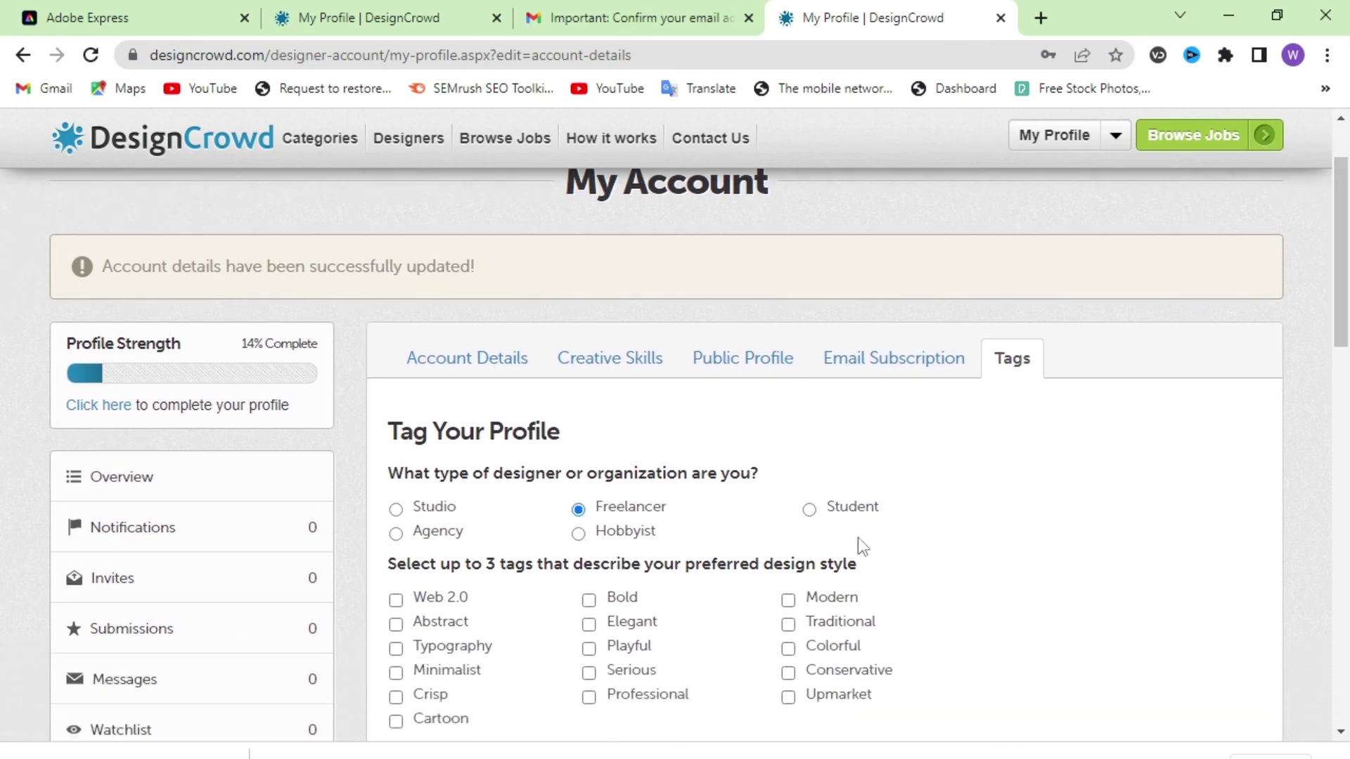
drag(1344, 318, 1346, 365)
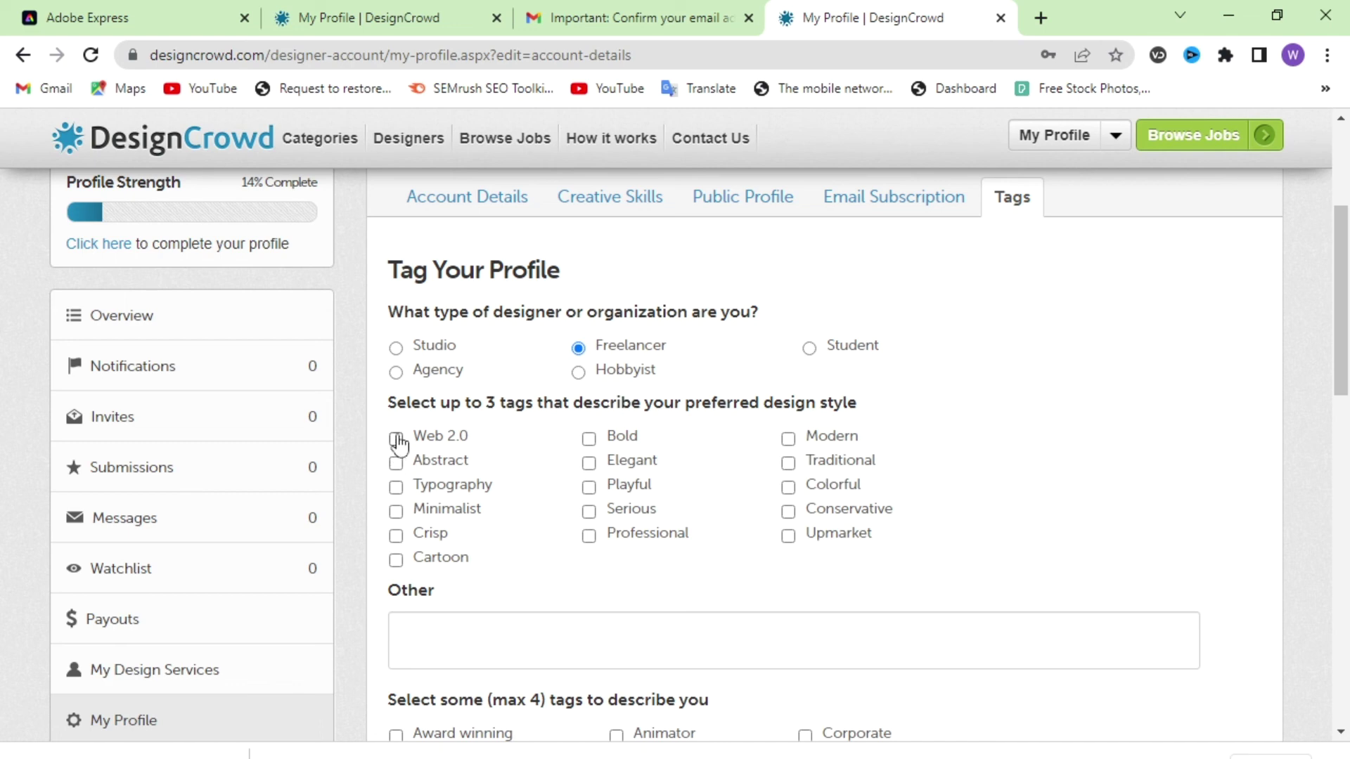
click(396, 439)
scroll(1343, 404, down, 5)
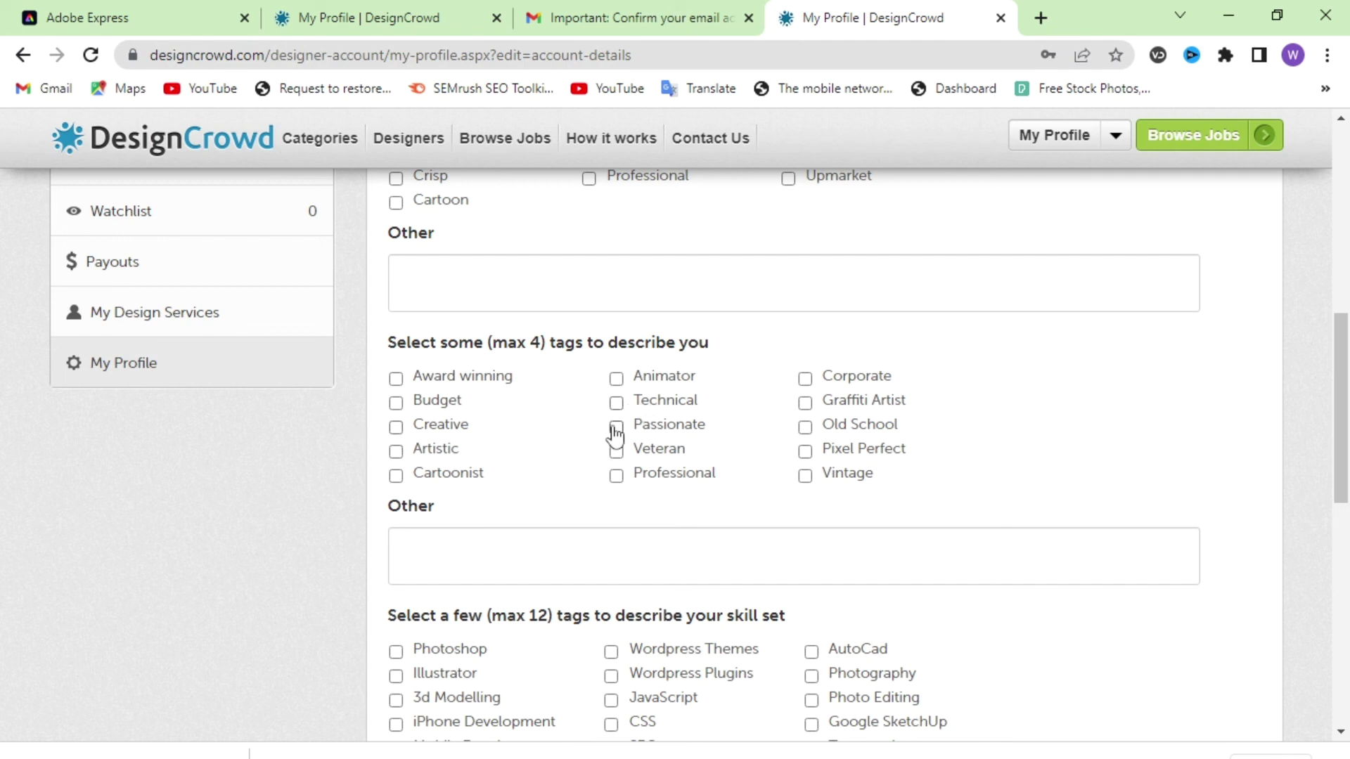
click(616, 476)
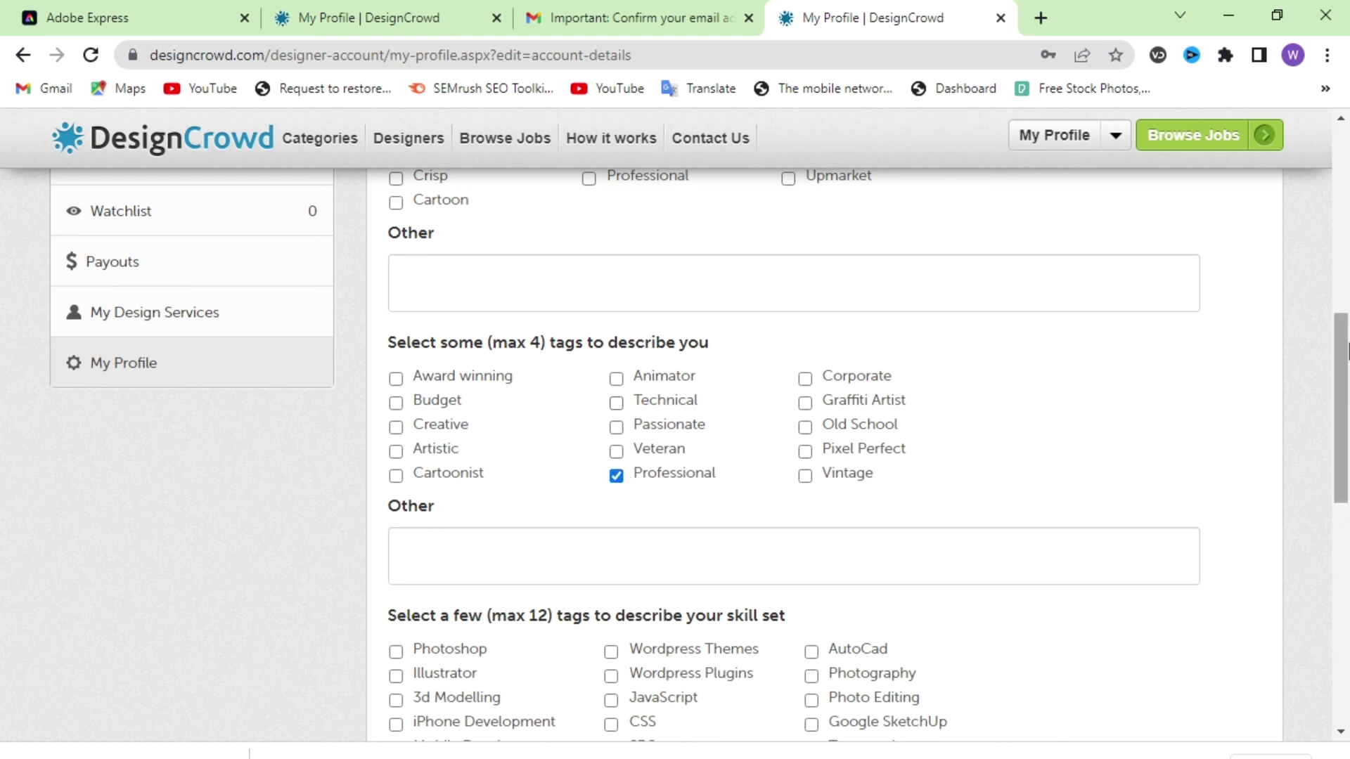
Add Wordpress Themes, Wordpress Plugins, Photo Editing and Database skills, then update the tags.
drag(1346, 352, 1347, 363)
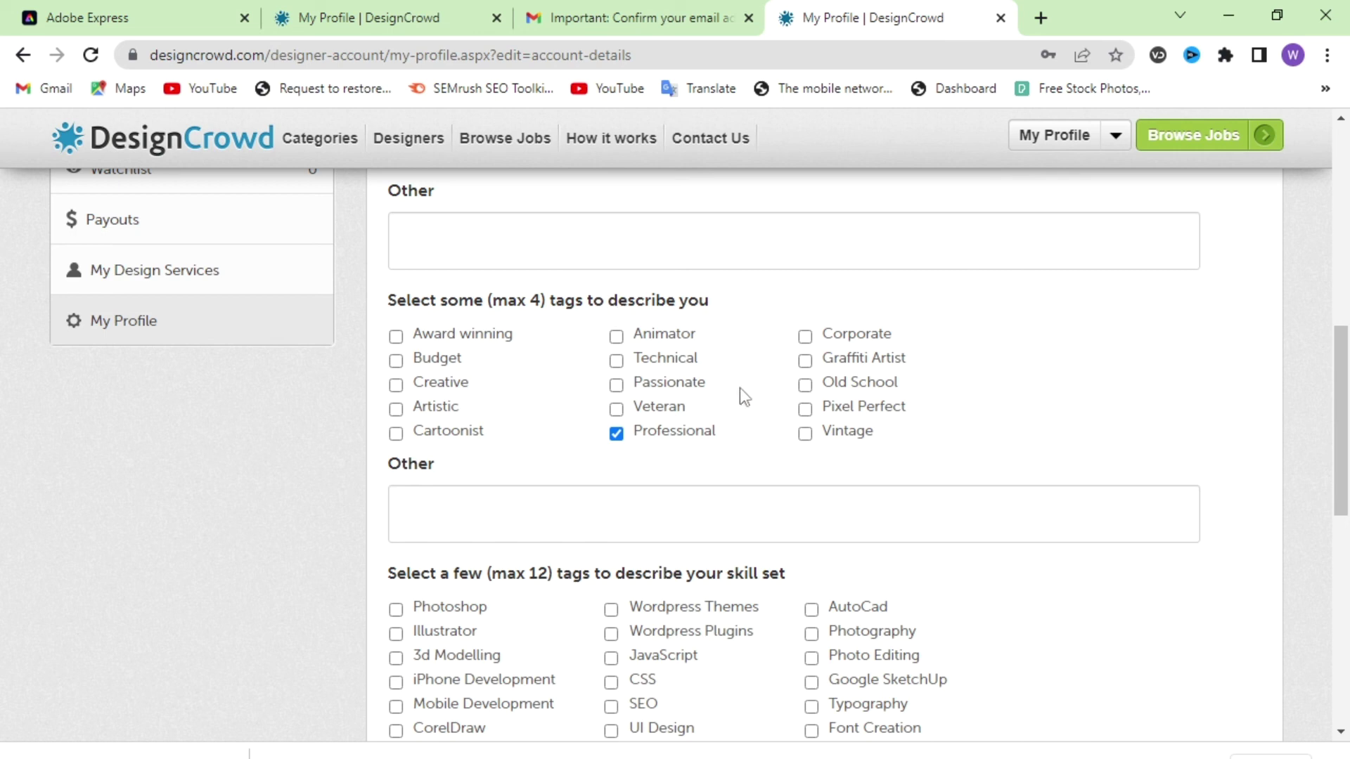
drag(1341, 394, 1341, 419)
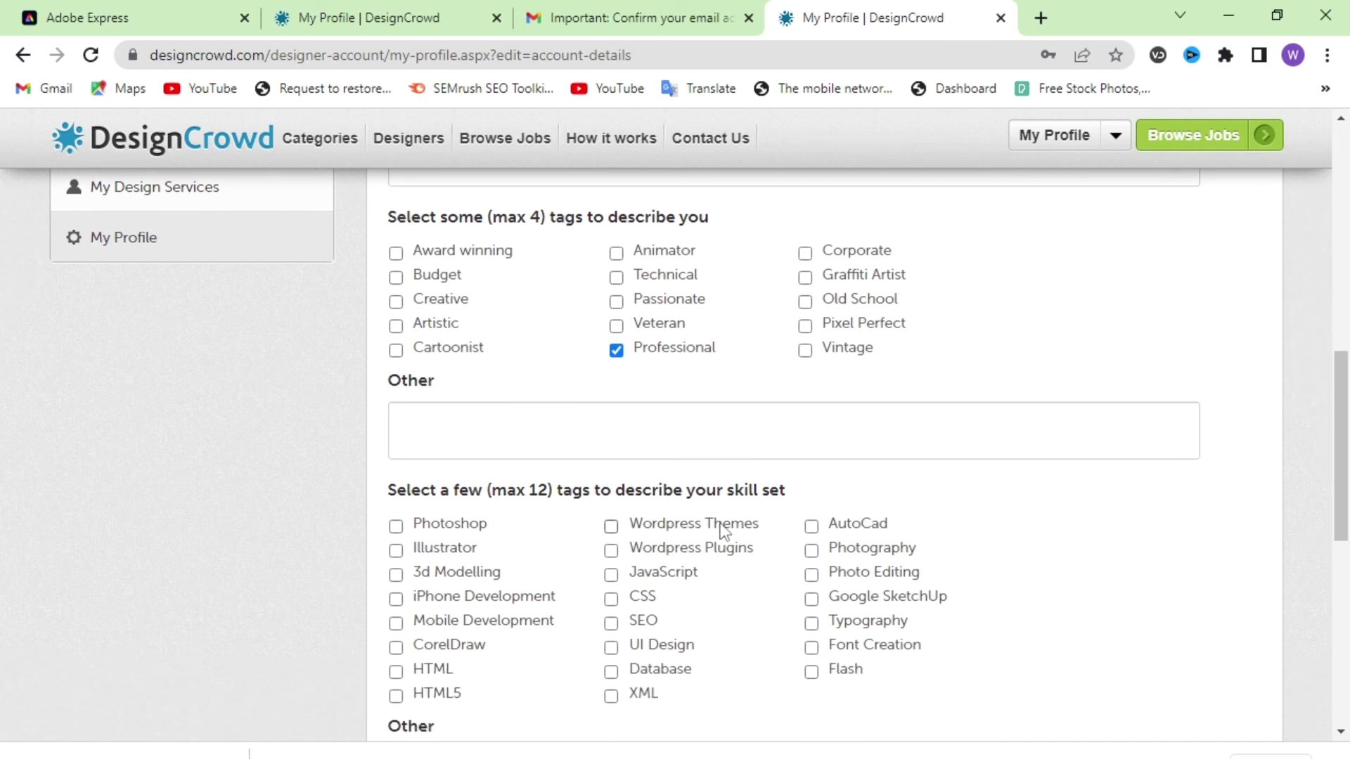
click(611, 527)
click(611, 551)
click(812, 577)
click(611, 672)
mouse_move(1341, 422)
mouse_down()
mouse_move(1348, 460)
mouse_move(1281, 335)
mouse_up()
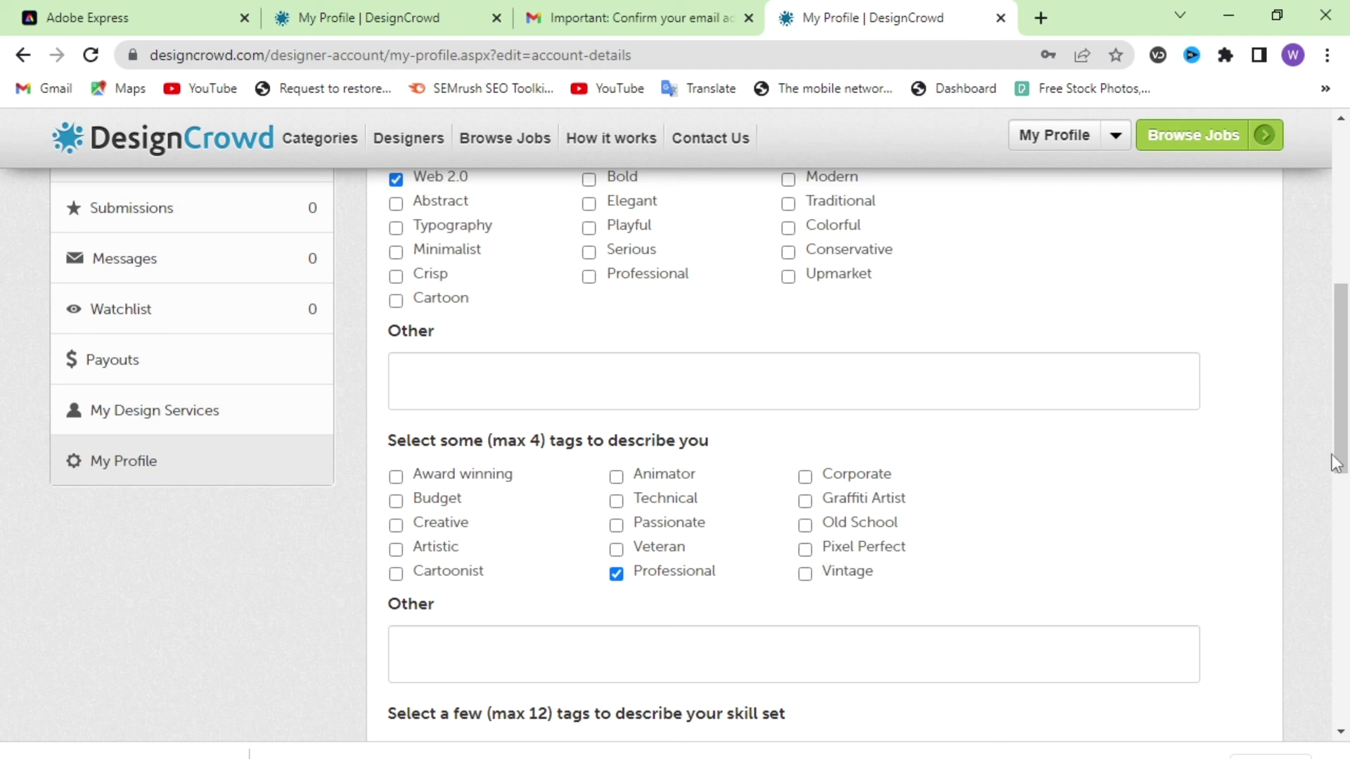
drag(1336, 464, 1344, 647)
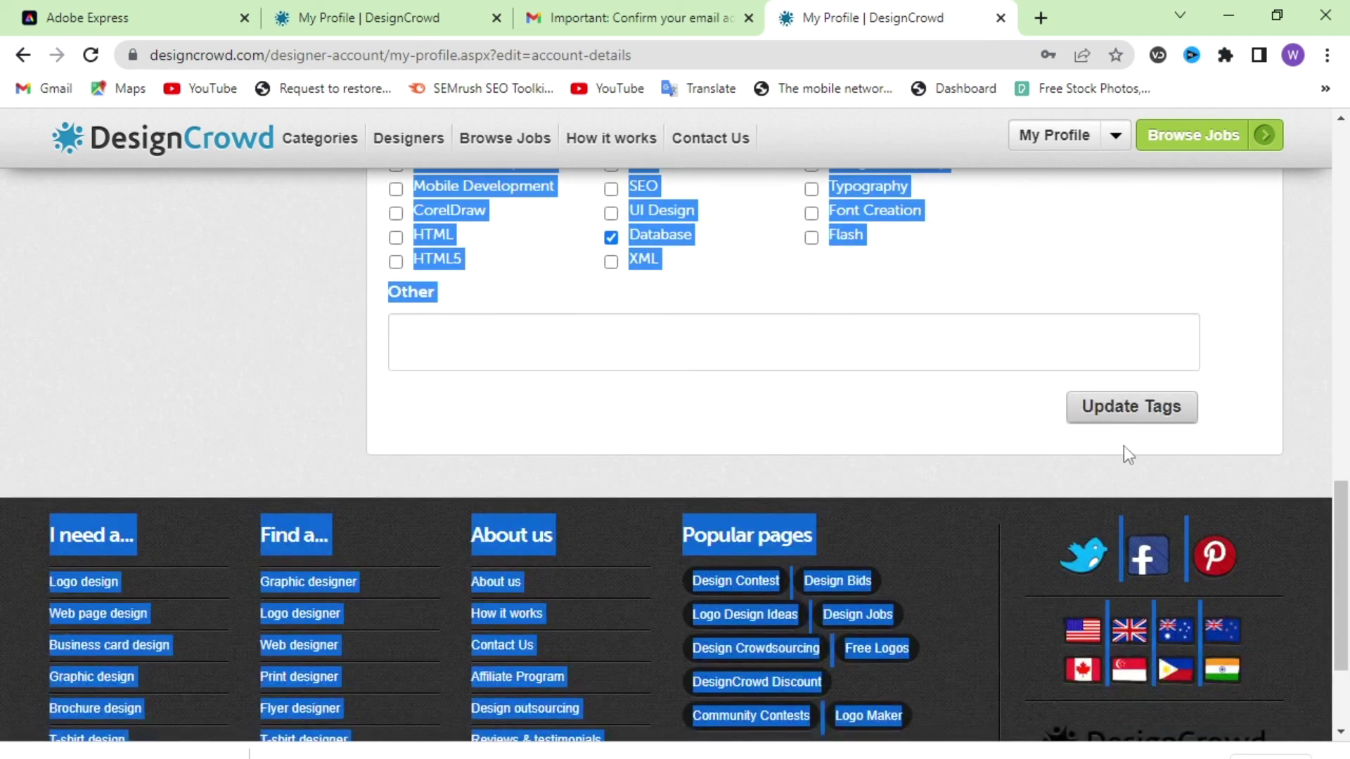
click(1247, 428)
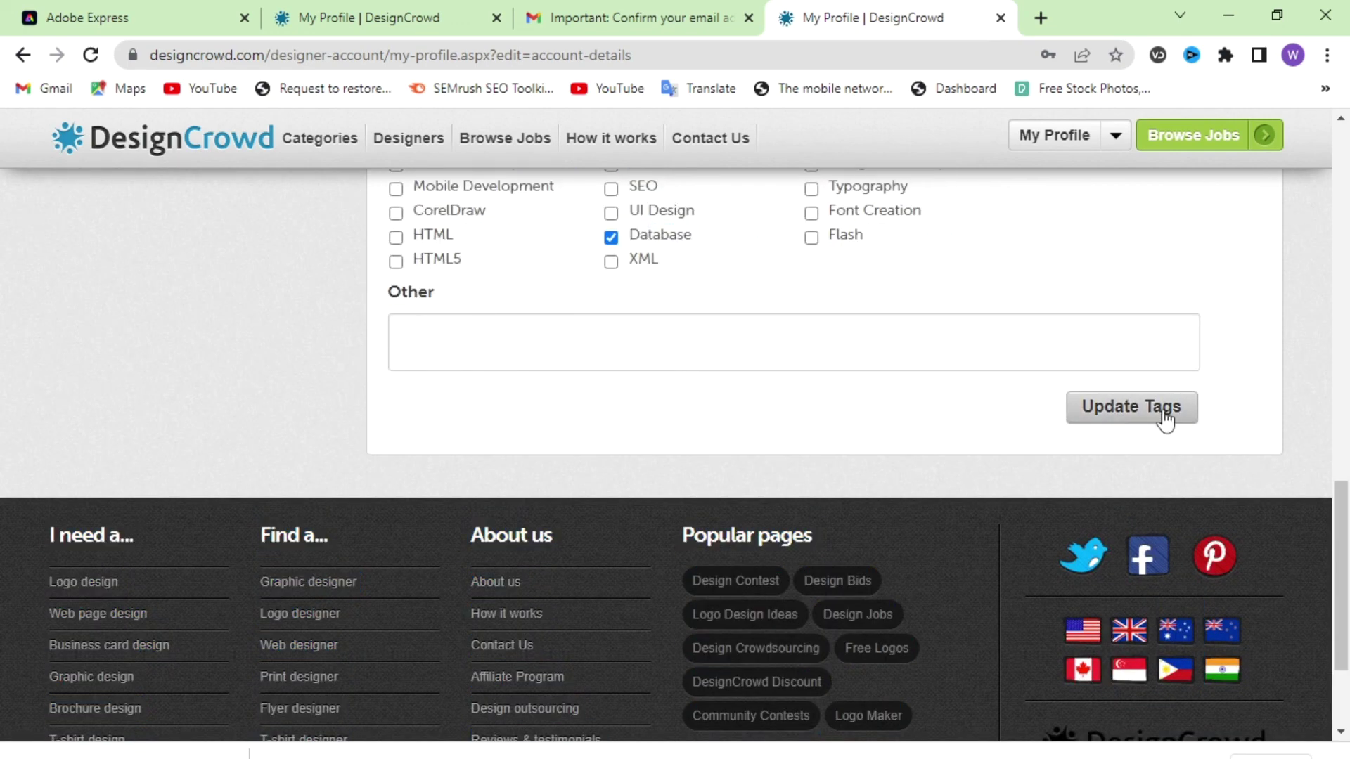
Confirm the profile tag update and return to the DesignCrowd home page.
click(1164, 415)
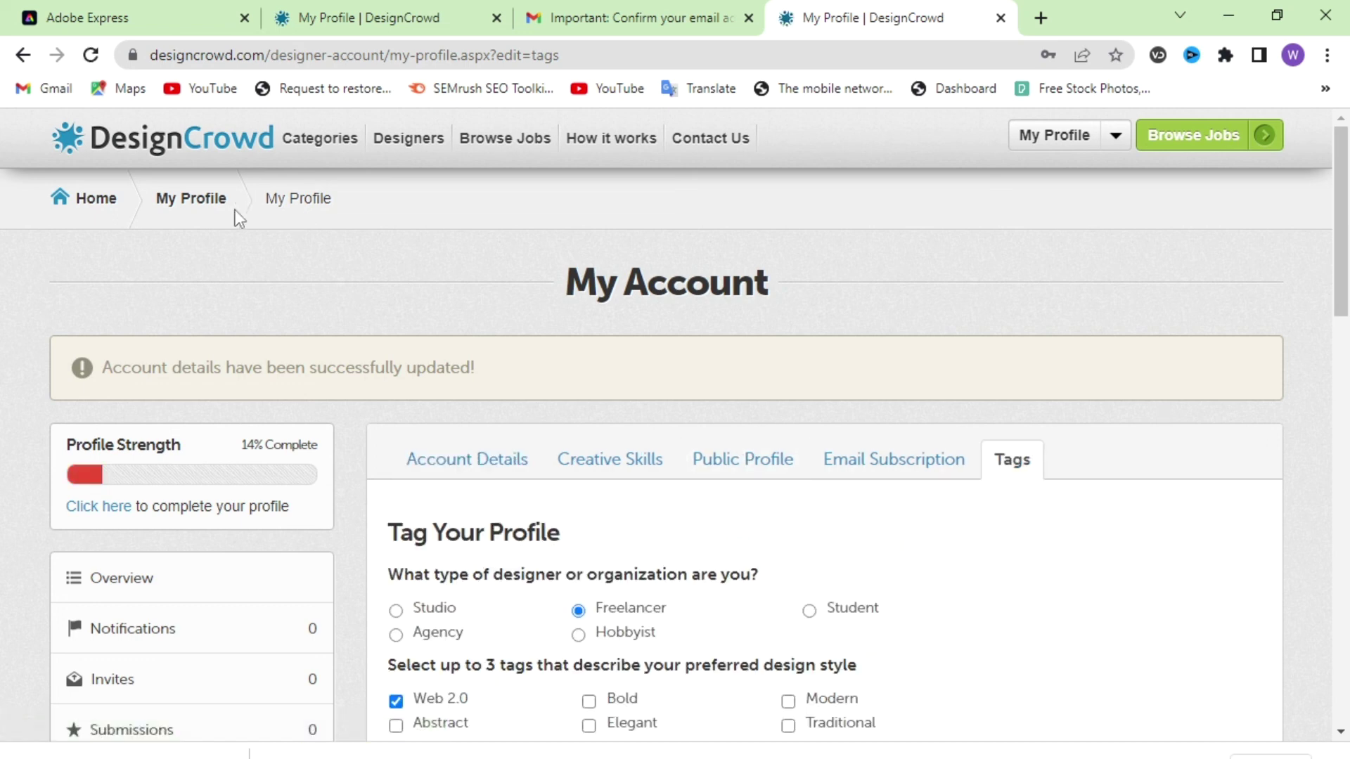
click(127, 147)
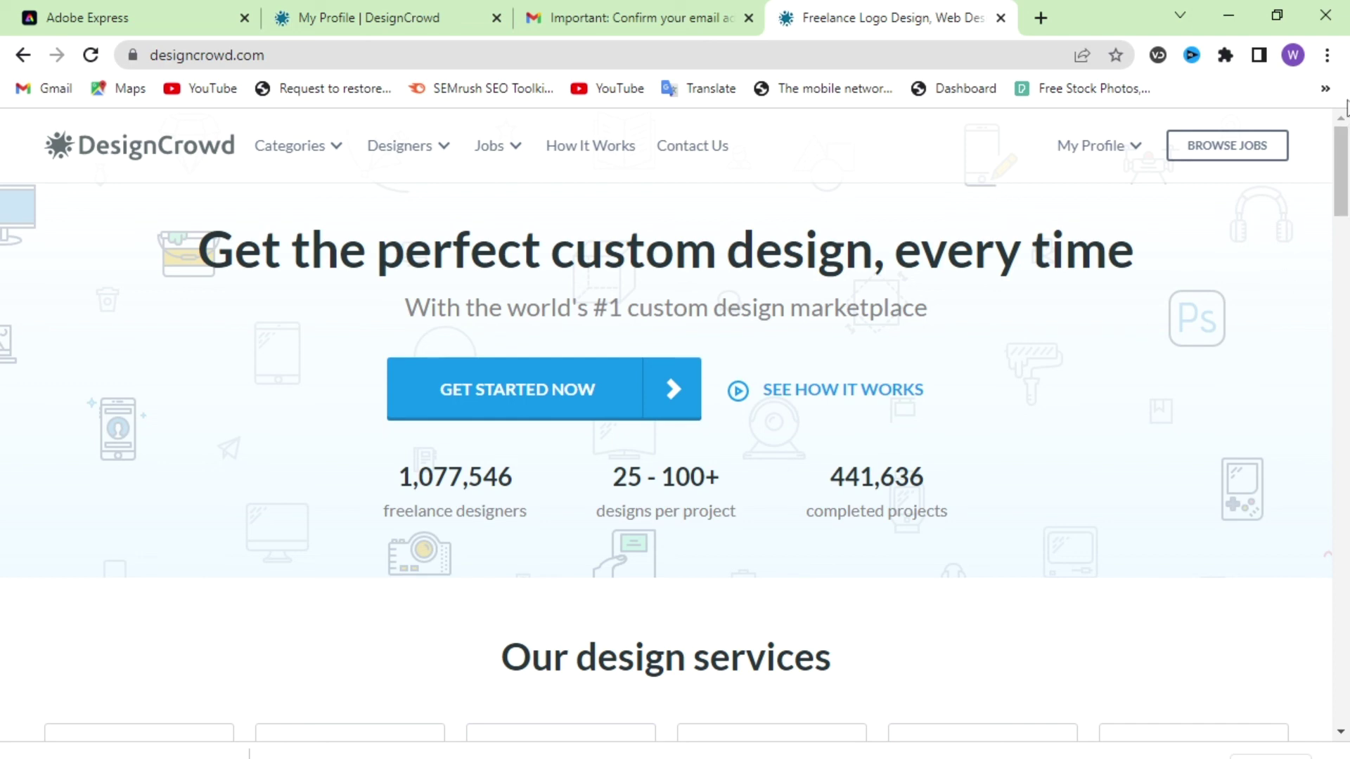
Open the Graphic Design service page and browse its example design gallery.
drag(1346, 167, 1346, 230)
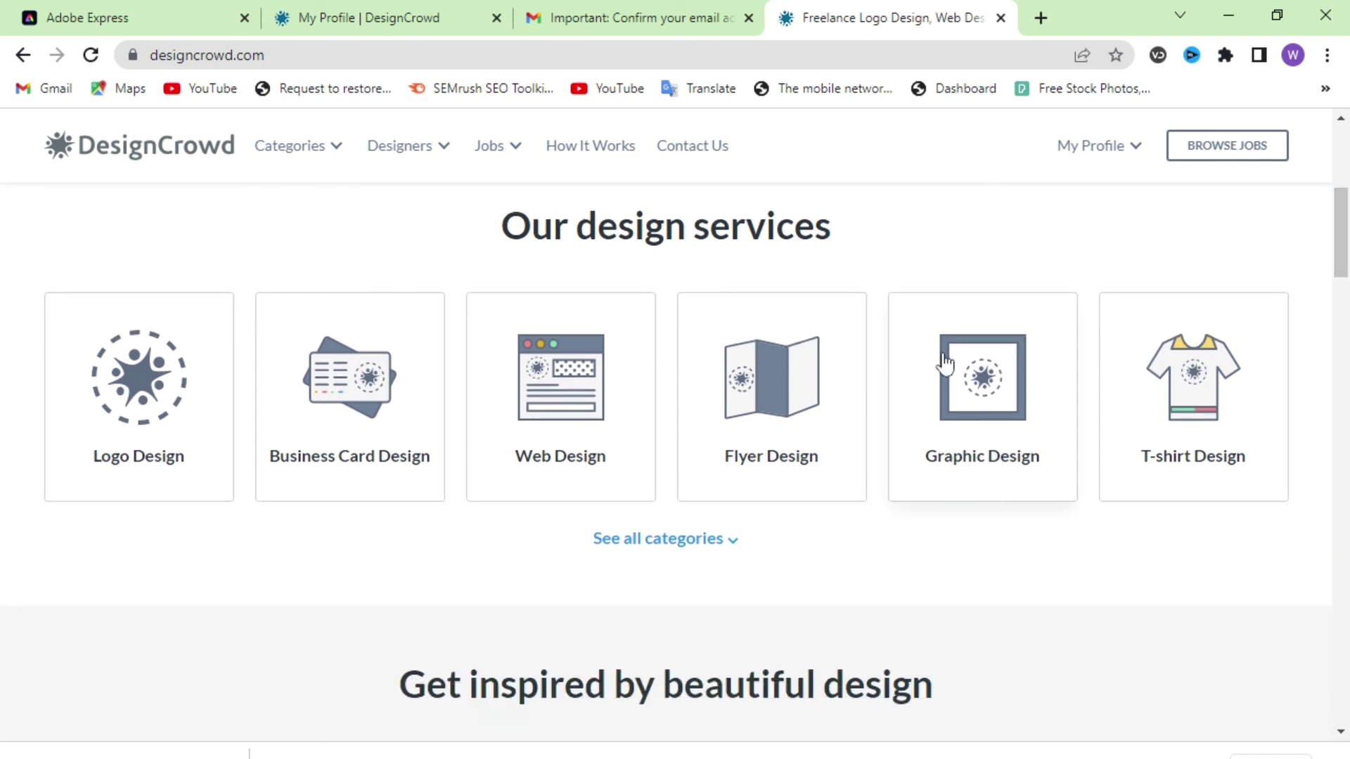
click(985, 406)
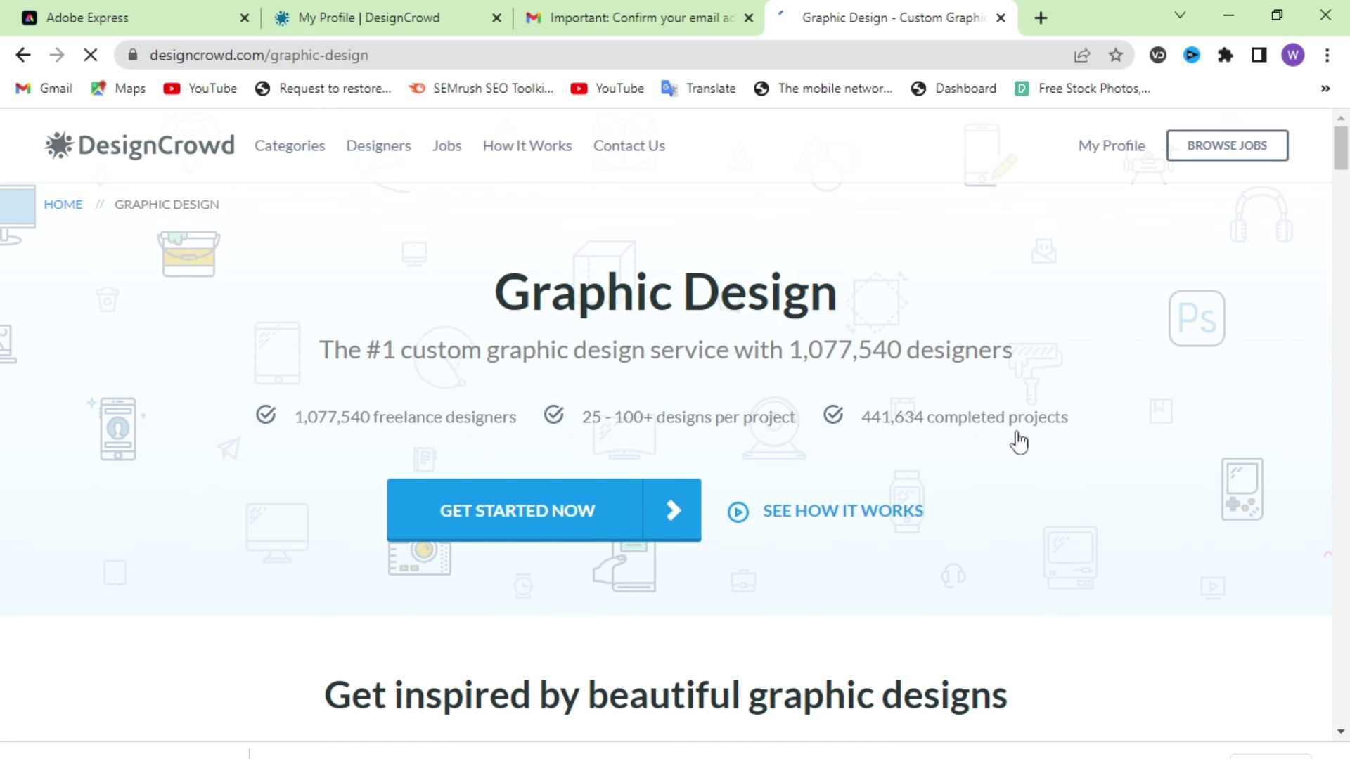
scroll(534, 510, down, 1)
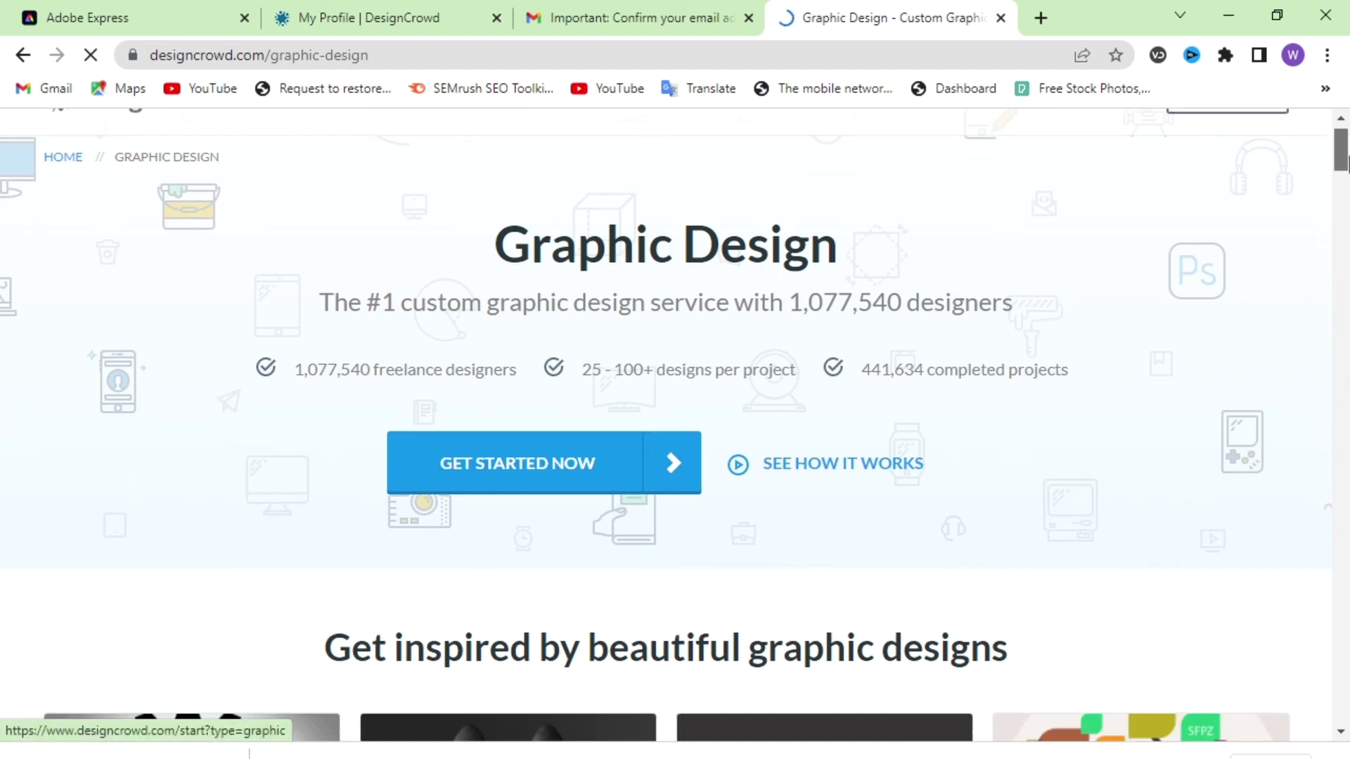
mouse_move(1345, 162)
mouse_down()
mouse_move(1341, 224)
mouse_move(1339, 204)
mouse_up()
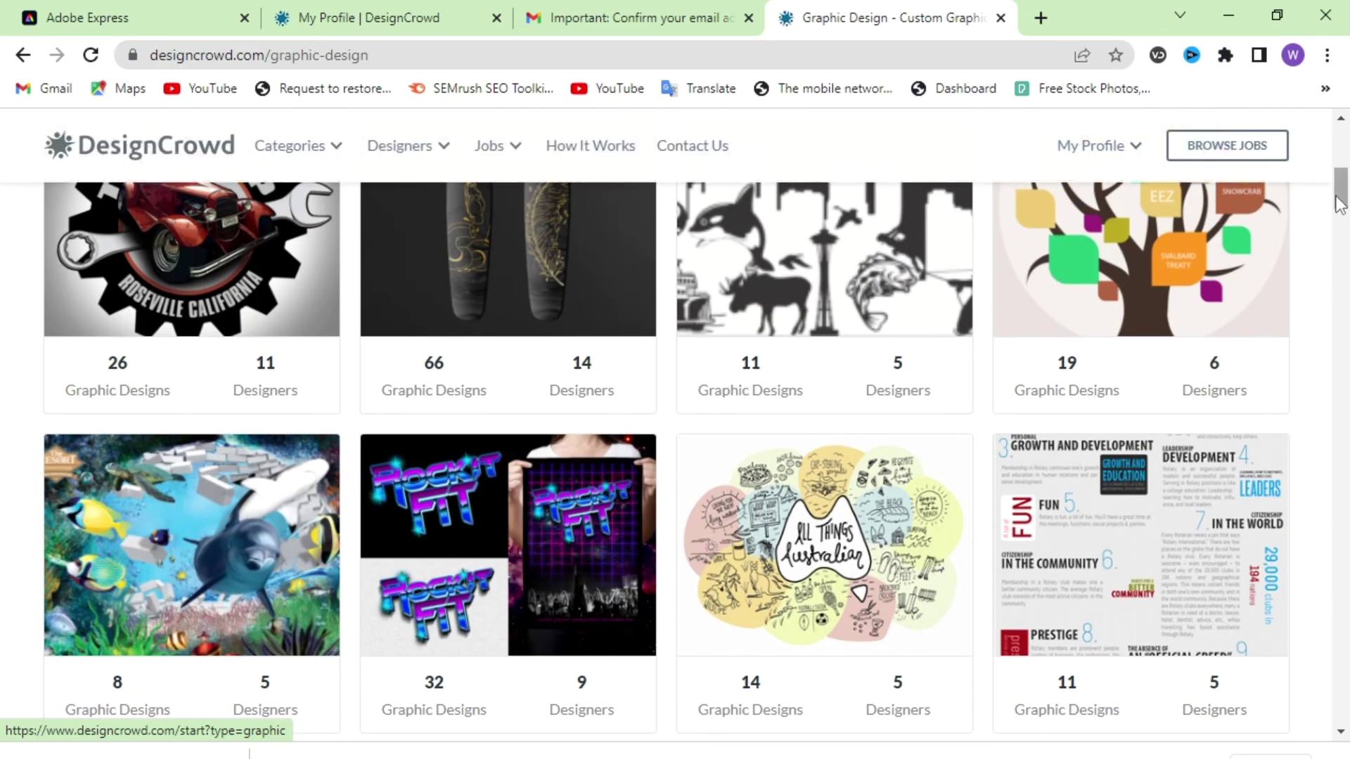
drag(1339, 204, 1328, 179)
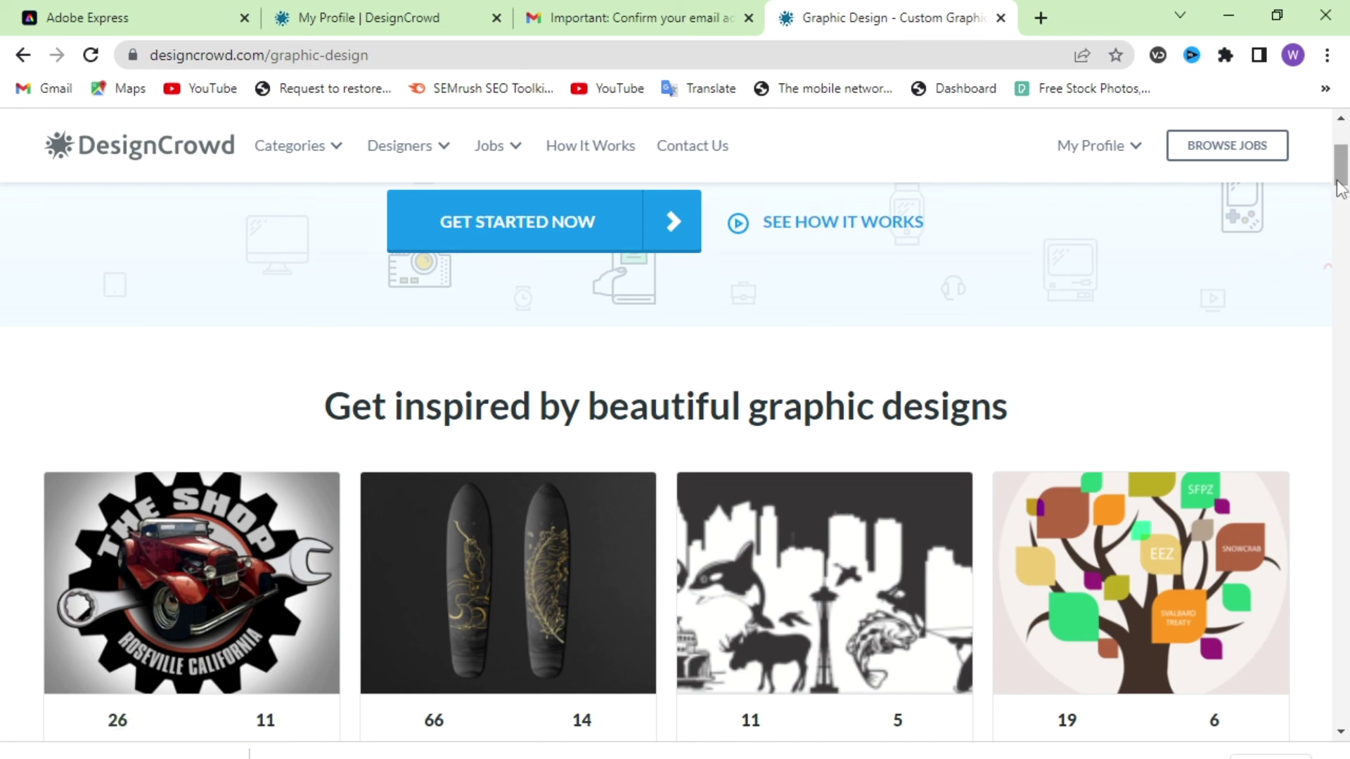
drag(1339, 186, 1339, 205)
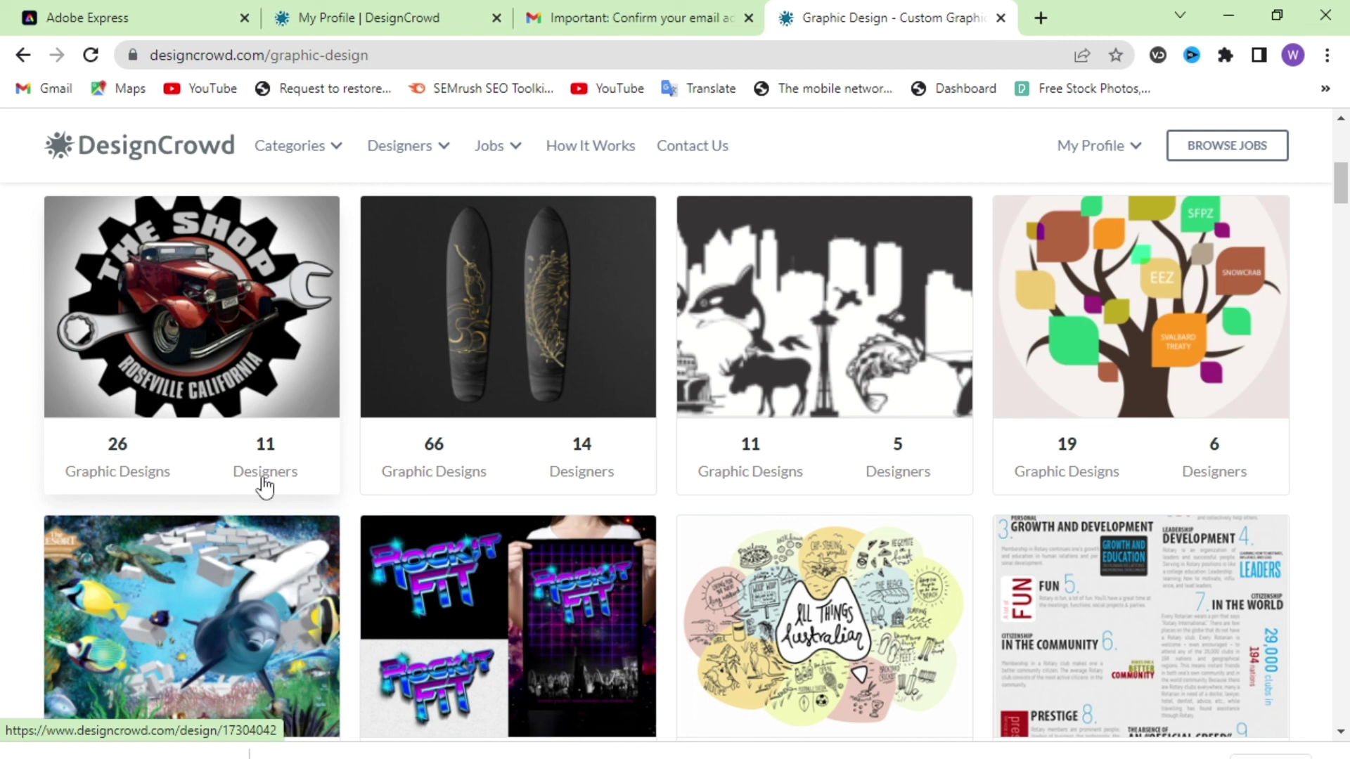
drag(1340, 183, 1343, 93)
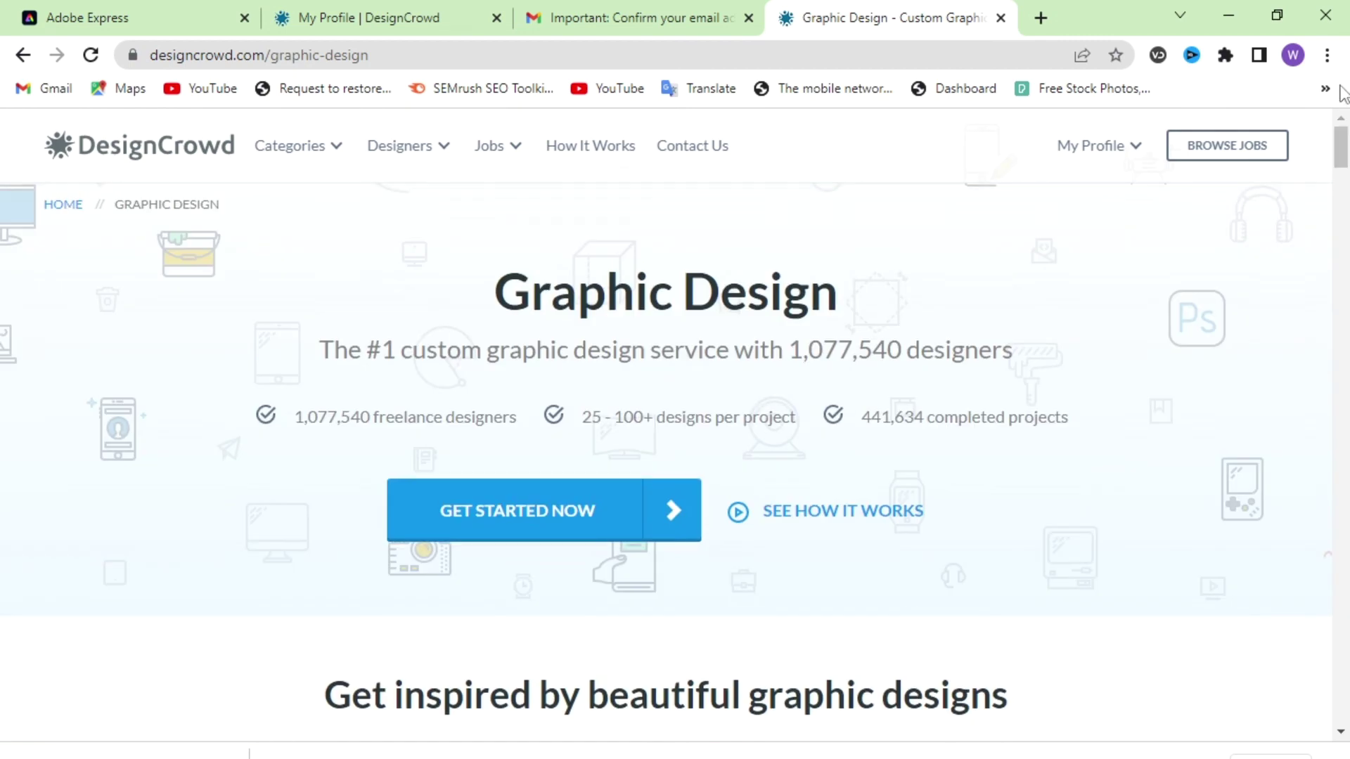